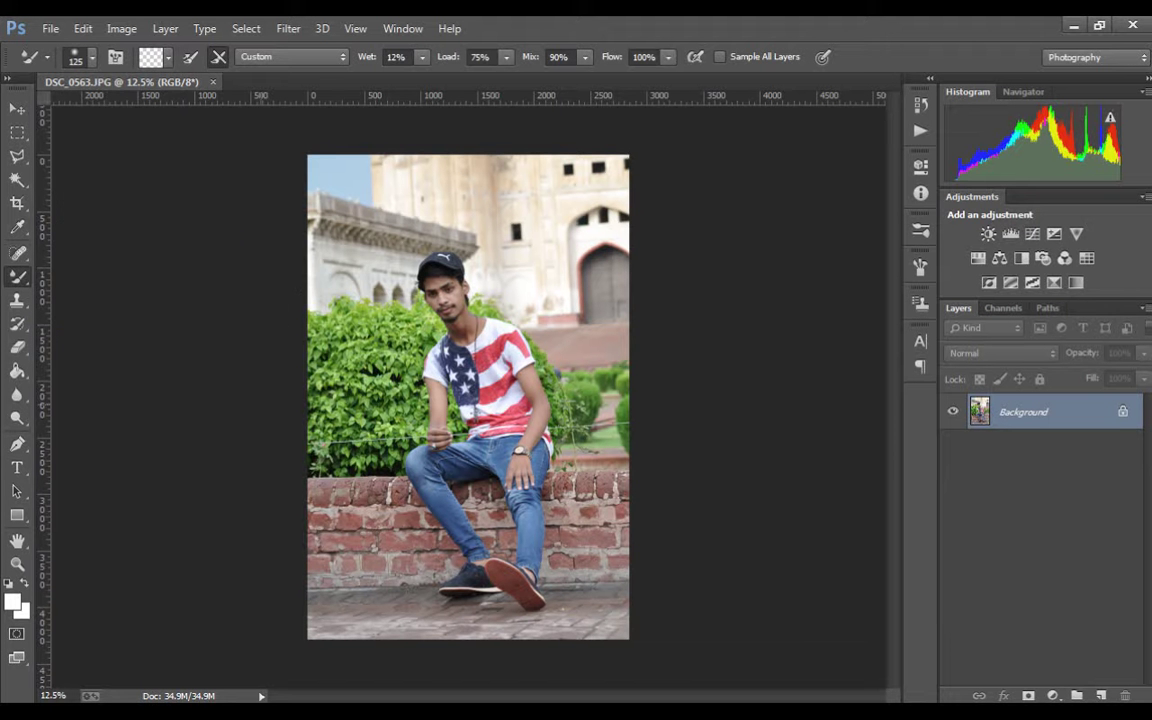
Magnify the face, then duplicate the Background photo as Layer 1.
key("ctrl+plus")
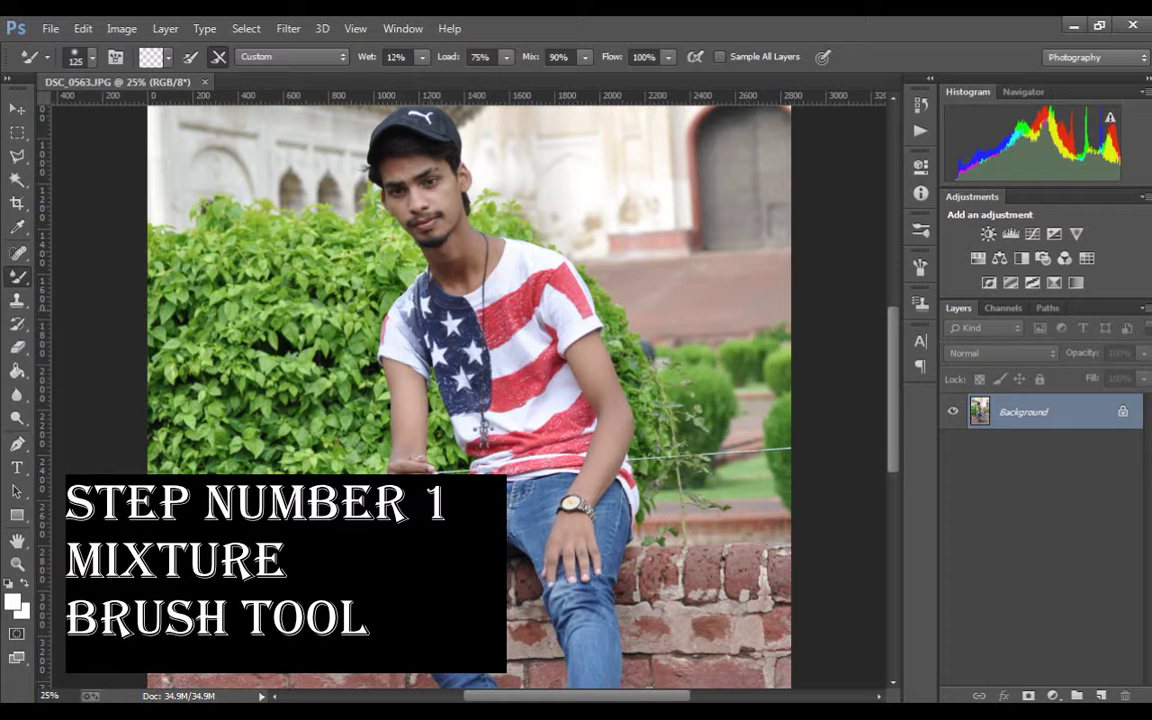
scroll(470, 385, "up", 3)
key("ctrl+plus")
key("ctrl+plus")
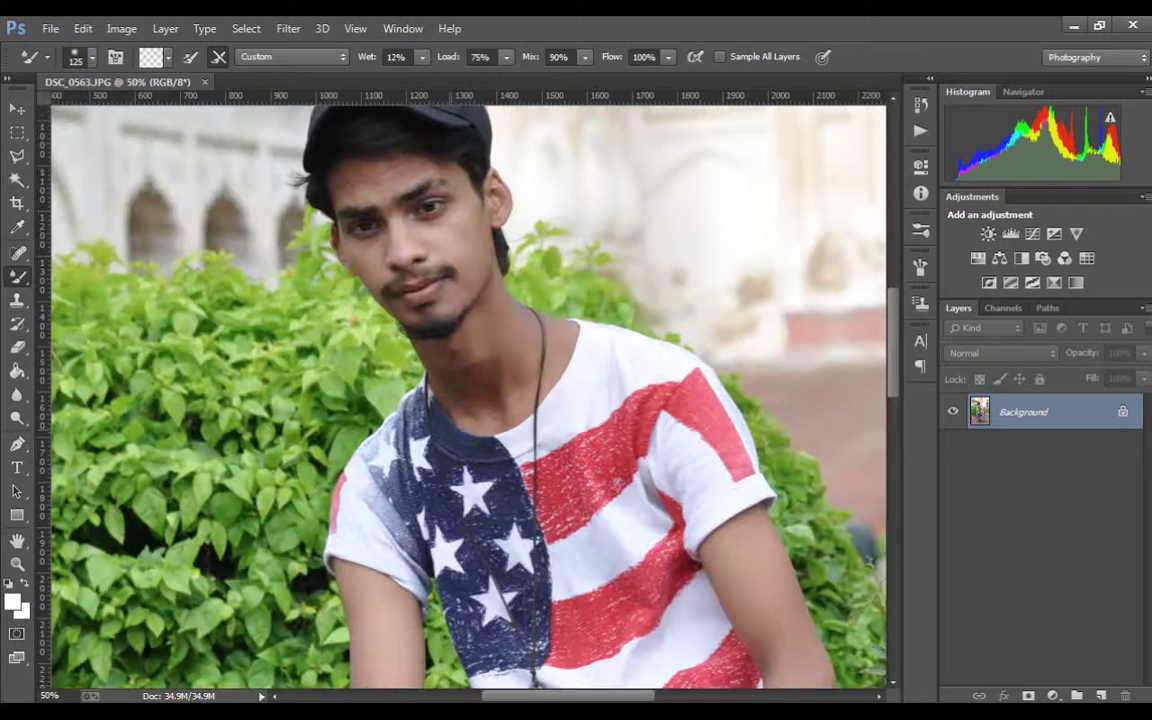
key("ctrl+plus")
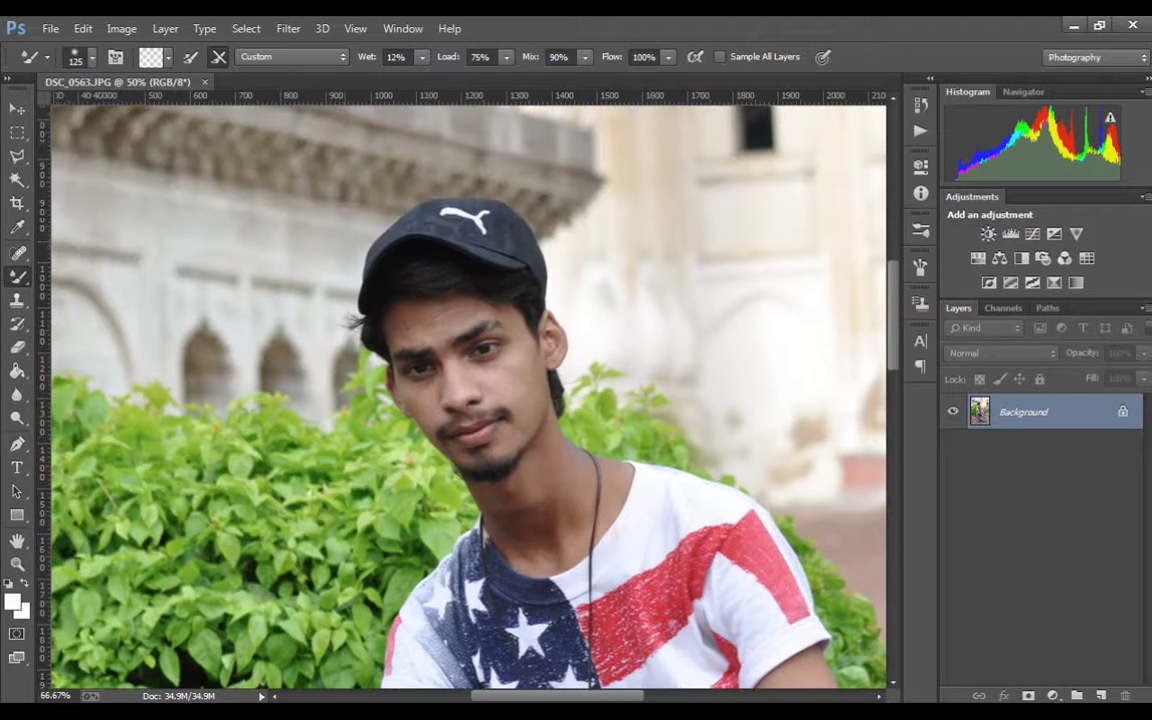
key("ctrl+plus")
scroll(470, 390, "up", 1)
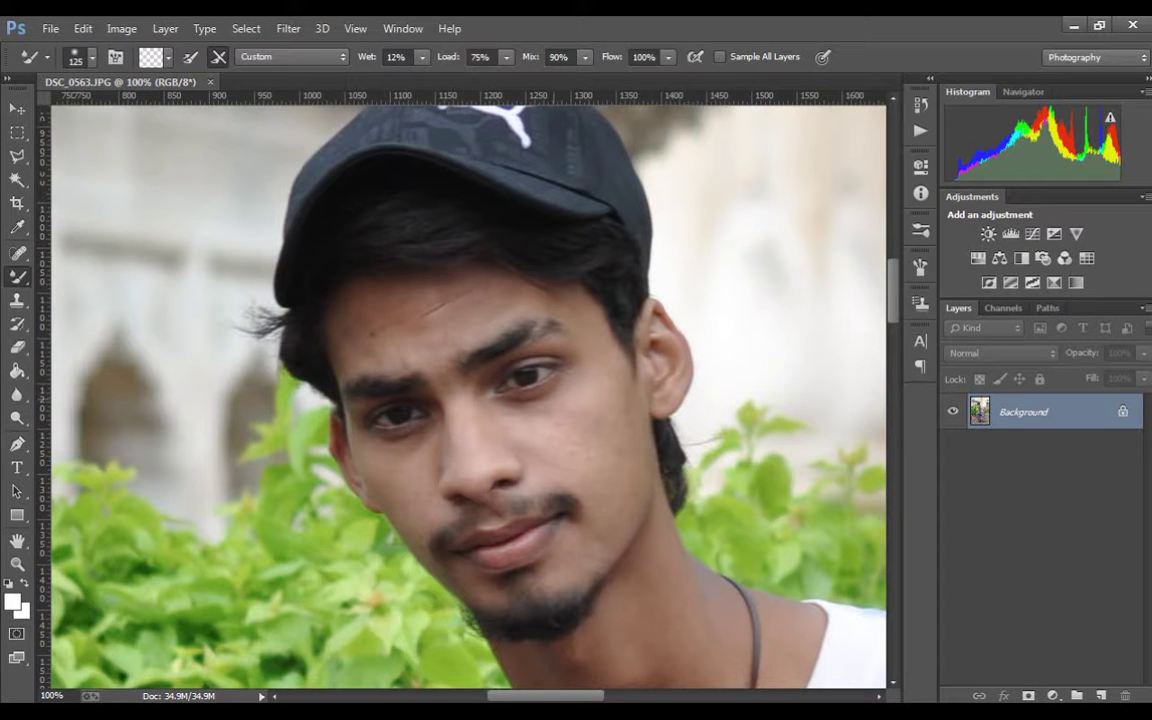
key("ctrl+j")
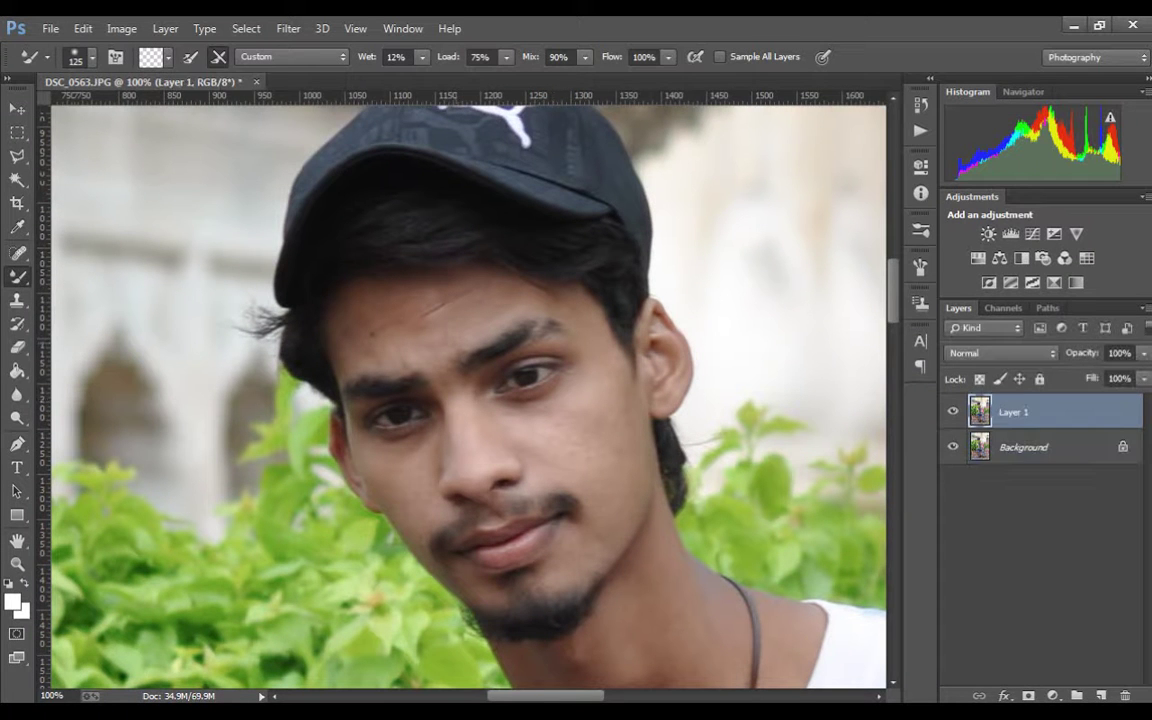
Shrink the Mixer Brush and blend away the scratch line on the forehead.
key("ctrl+plus")
scroll(470, 390, "up", 2)
key("bracketleft")
key("bracketleft")
key("bracketleft")
key("bracketleft")
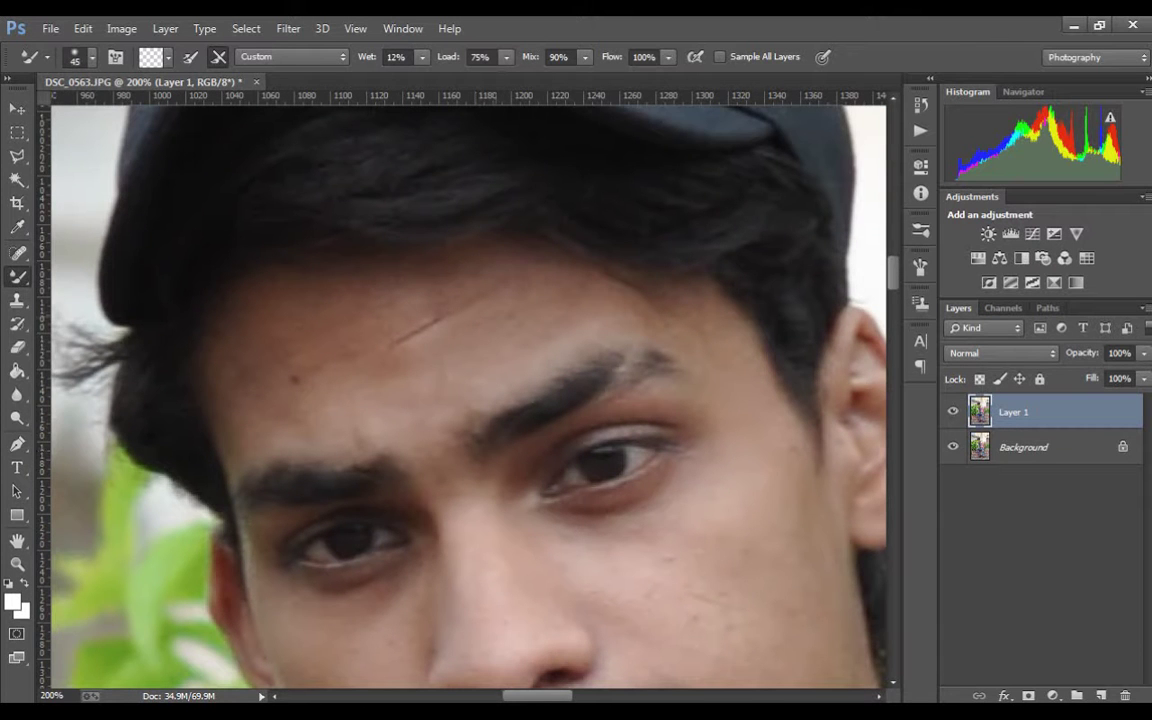
left_click_drag(392, 343, 440, 318)
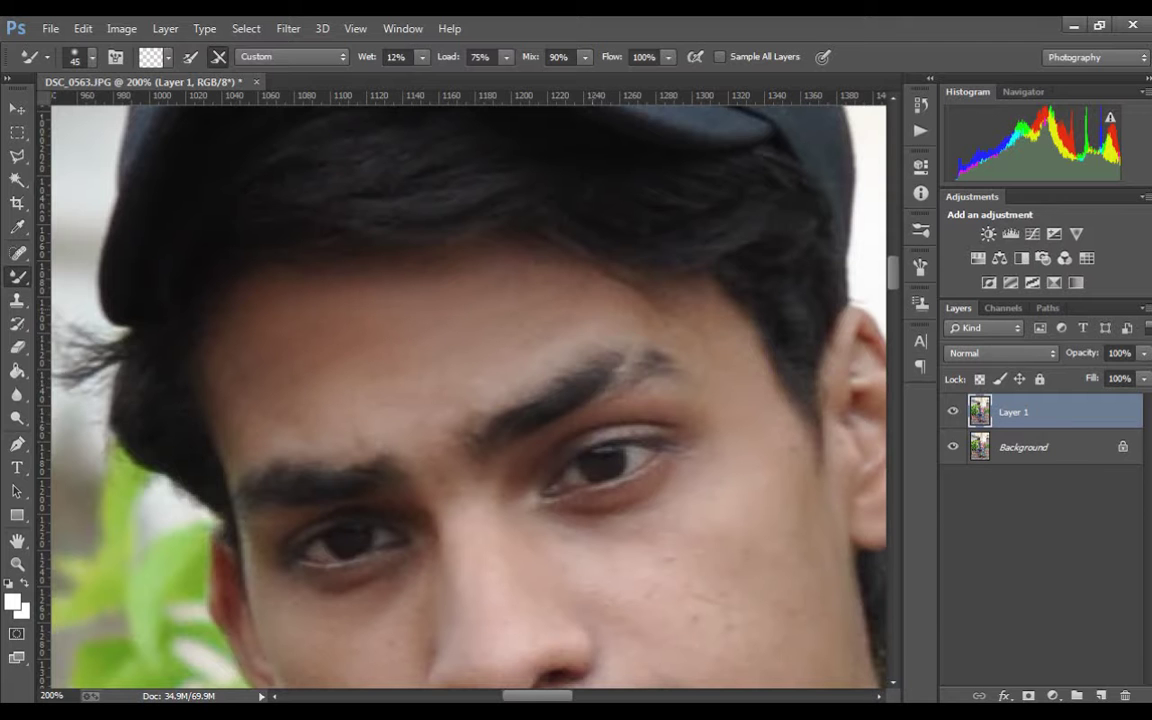
mouse_move(703, 445)
left_mouse_down()
mouse_move(583, 335)
mouse_move(548, 217)
left_mouse_up()
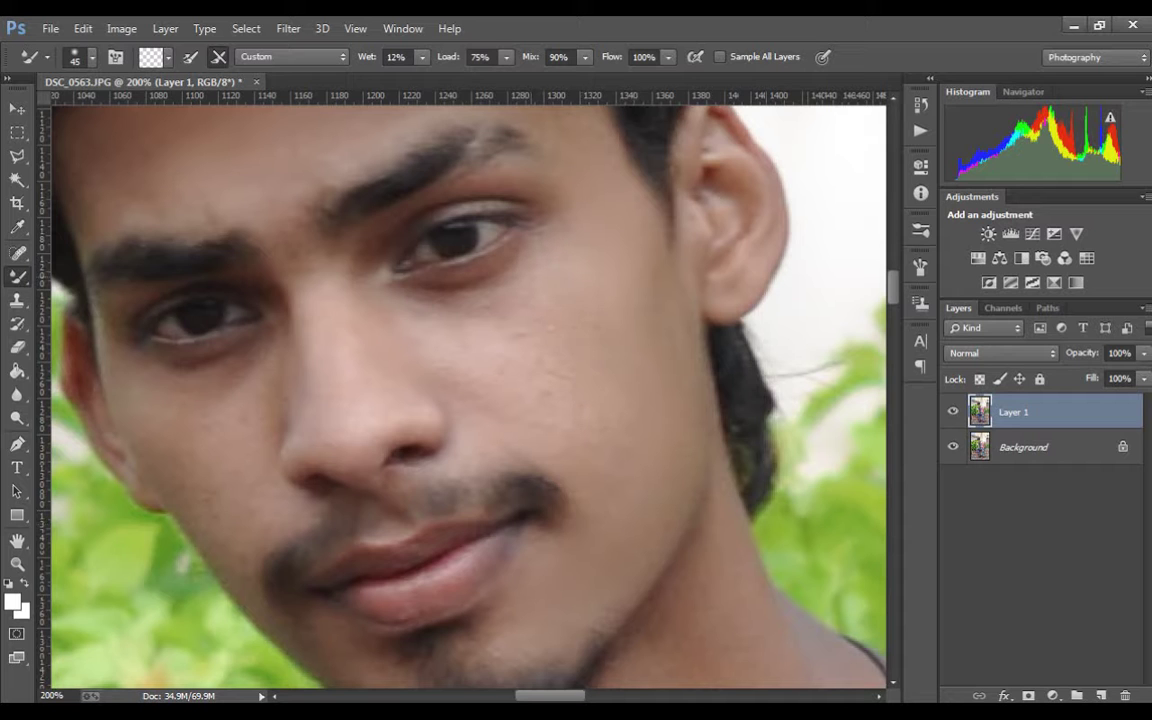
Smooth the skin under the right-hand eye with Mixer Brush strokes.
left_click_drag(446, 250, 417, 263)
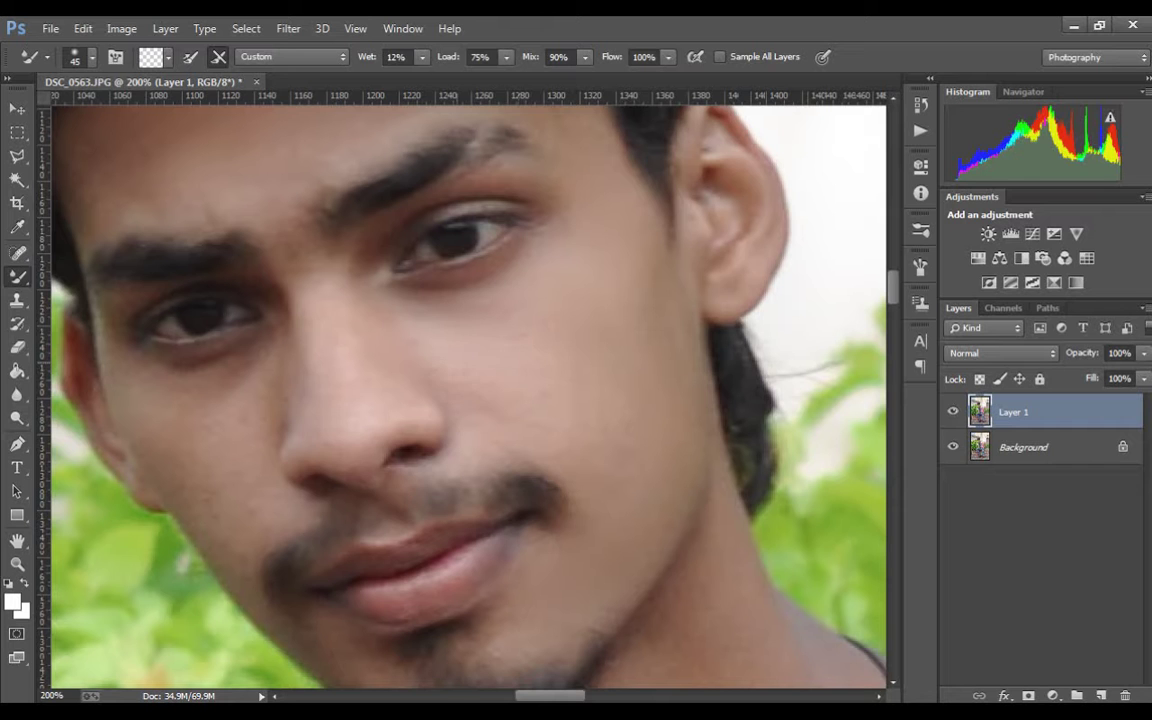
left_click_drag(460, 390, 558, 440)
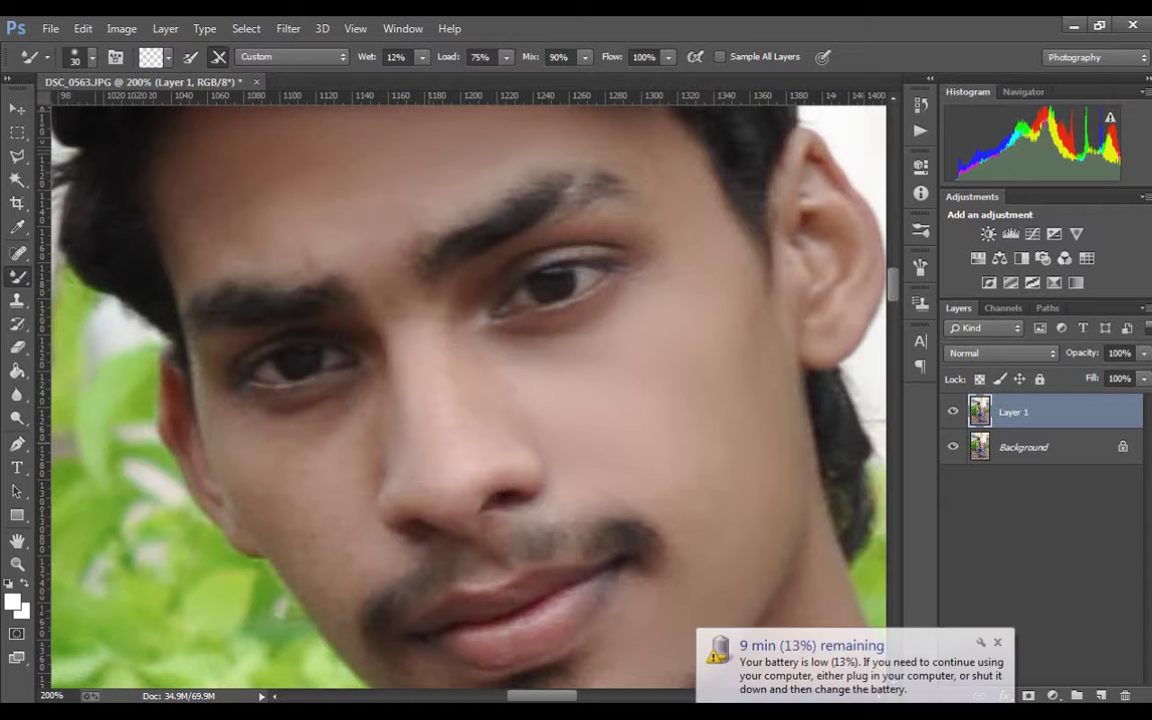
left_click_drag(400, 350, 452, 279)
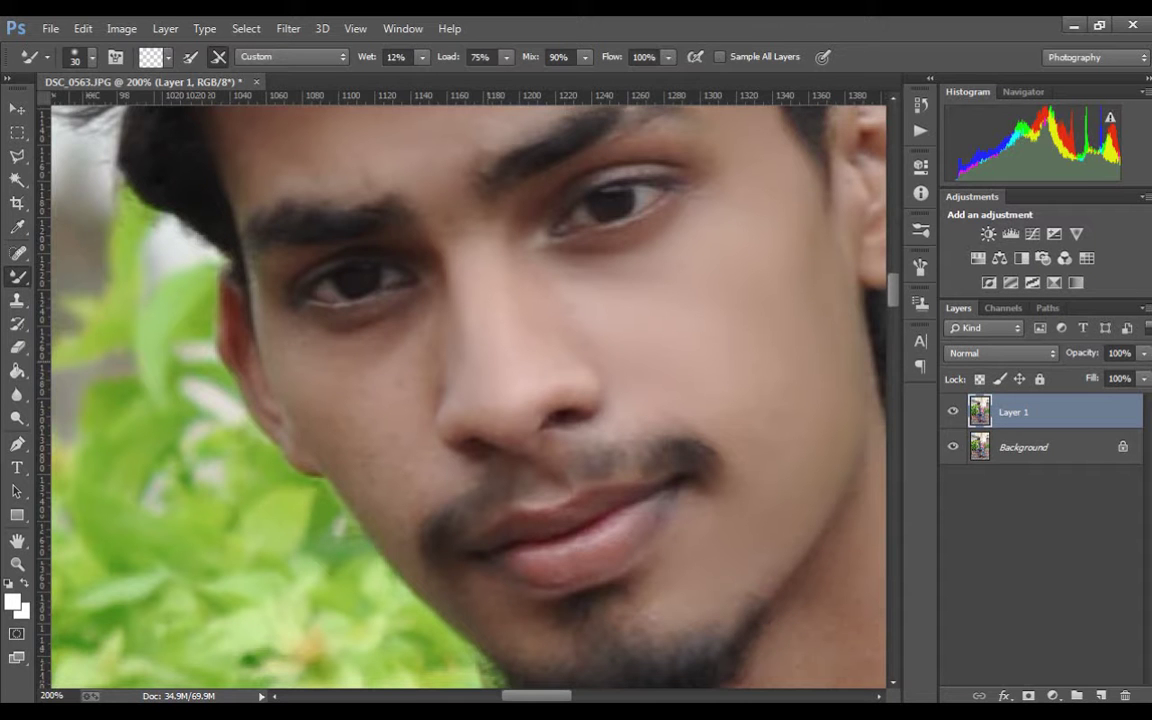
left_click_drag(460, 400, 600, 370)
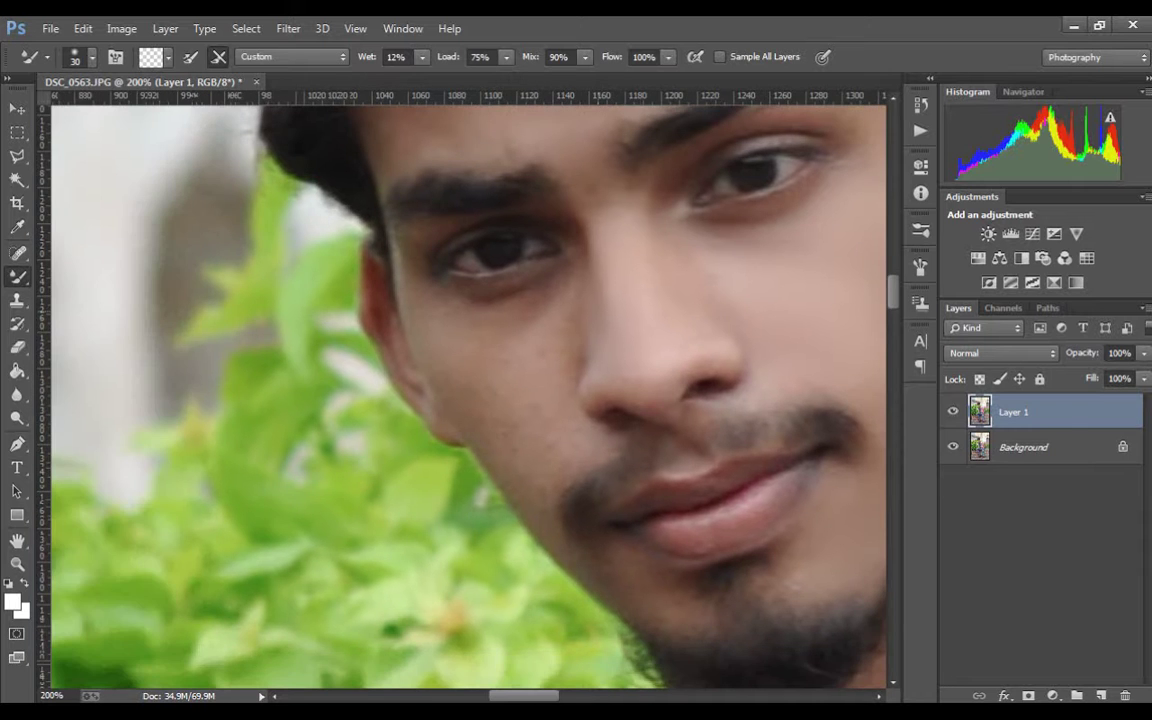
scroll(495, 250, "up", 2)
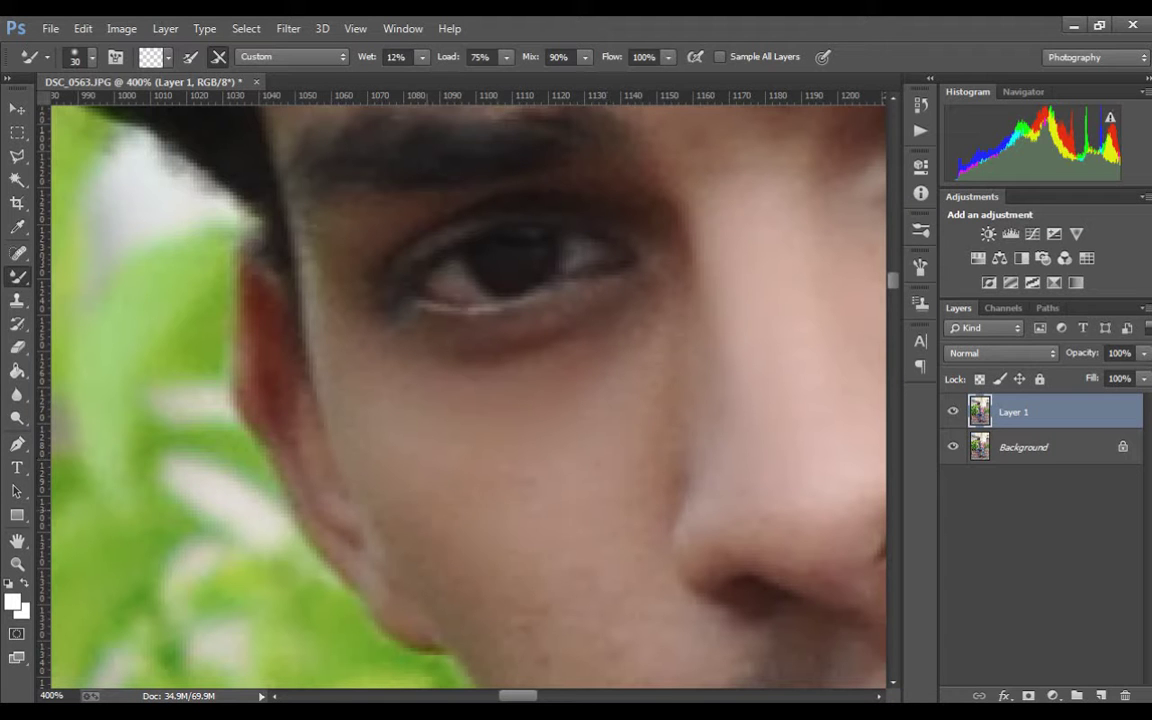
left_click_drag(470, 420, 402, 265)
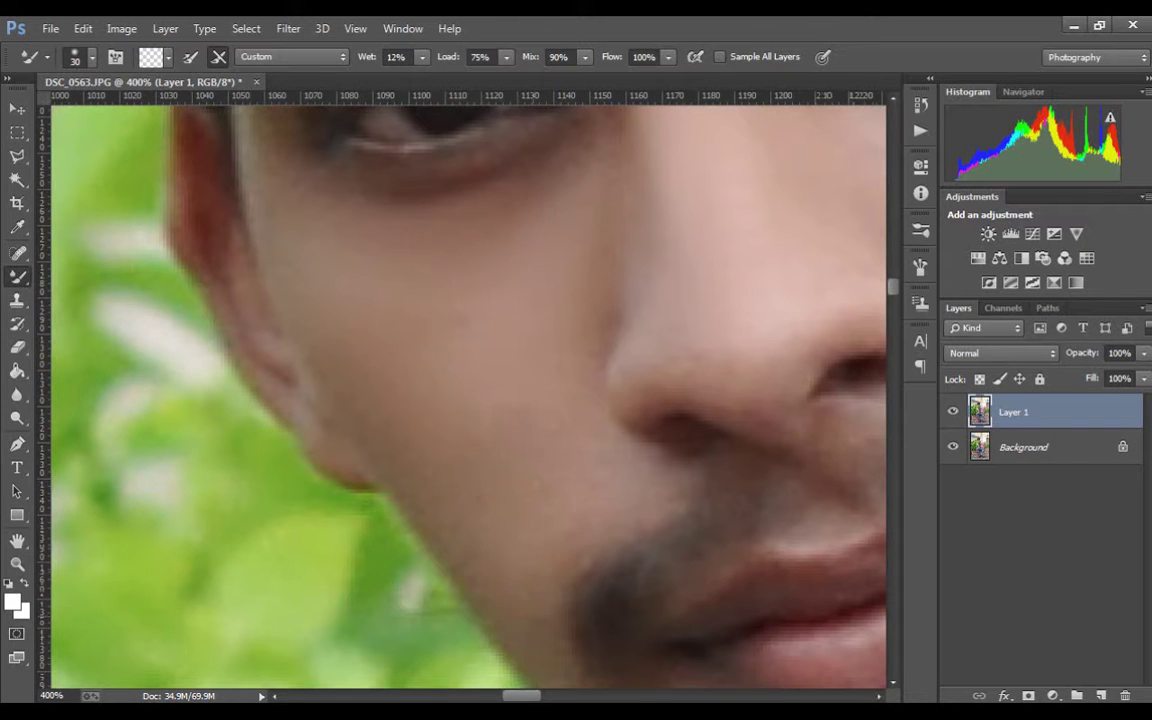
left_click_drag(560, 450, 440, 220)
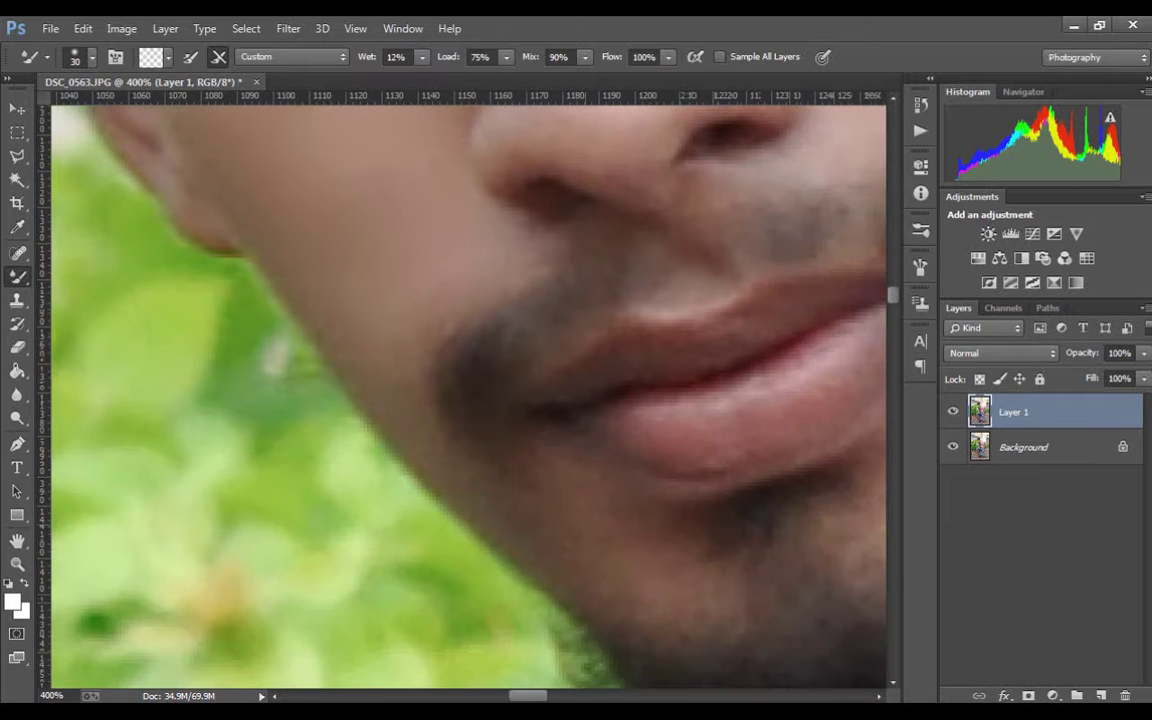
left_click_drag(560, 450, 455, 330)
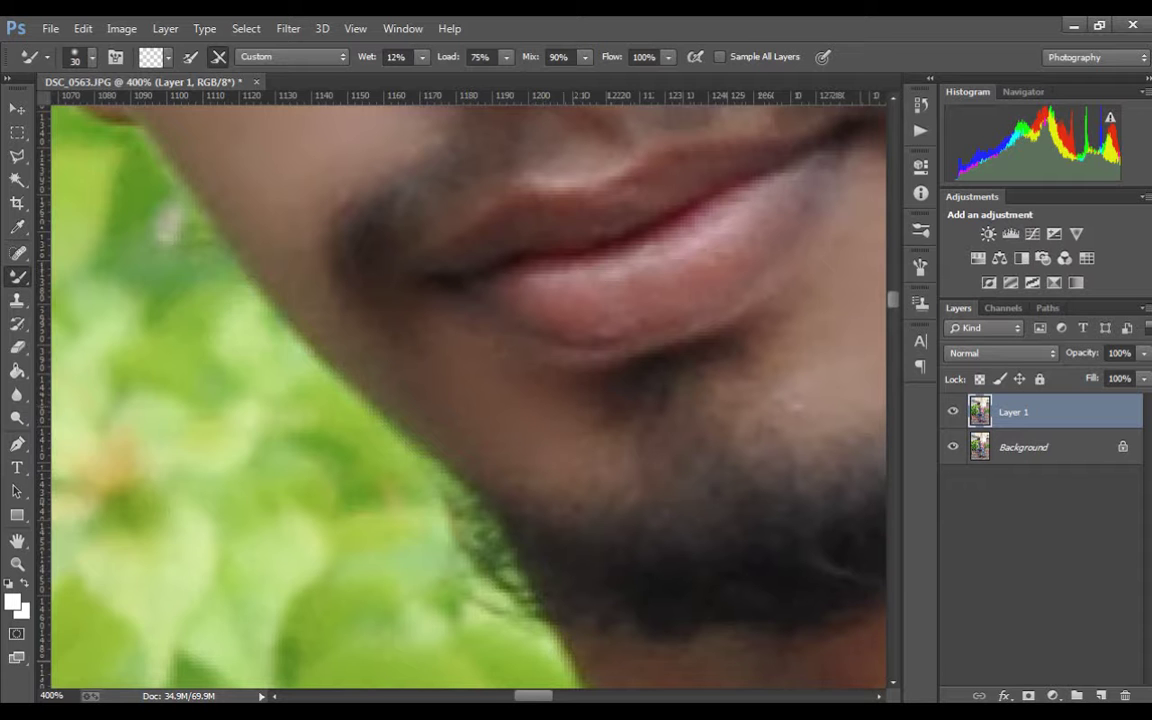
left_click_drag(560, 450, 340, 445)
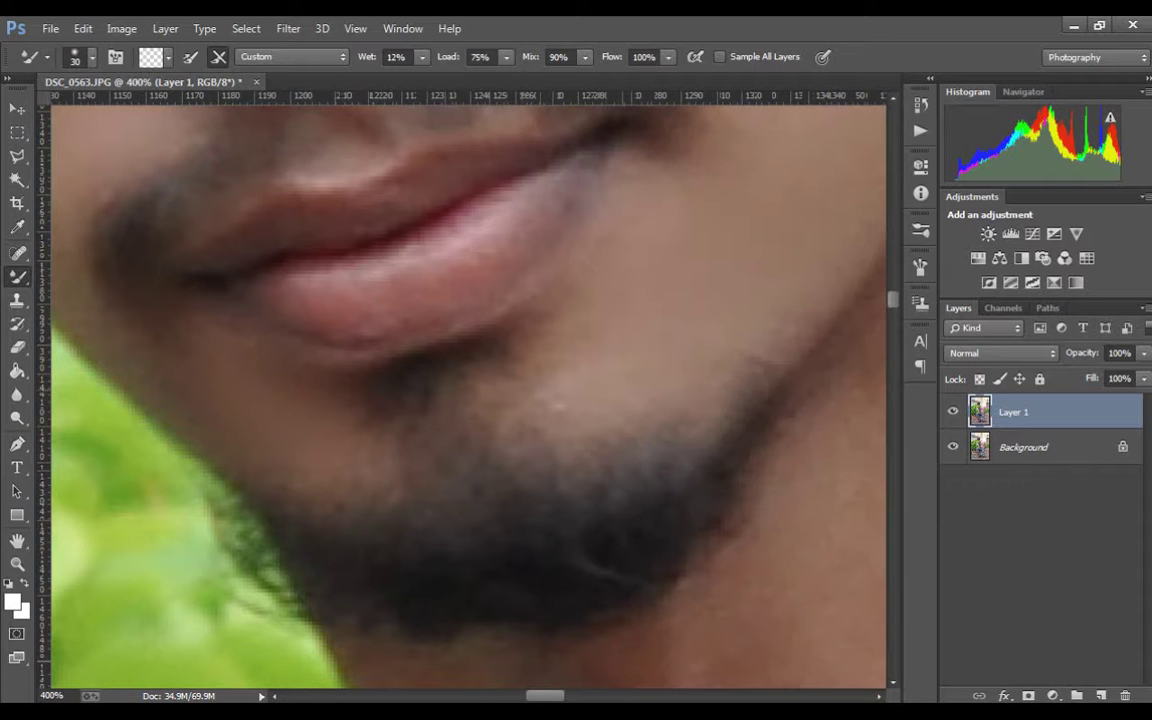
scroll(465, 395, "up", 3)
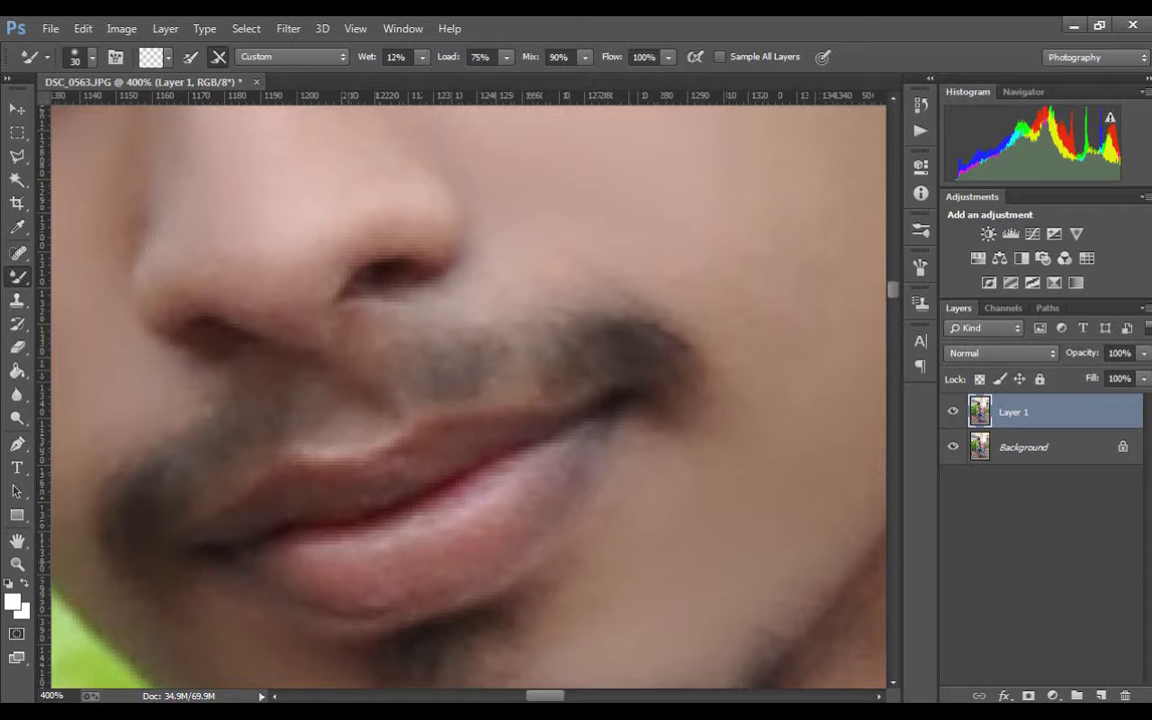
left_click_drag(450, 400, 640, 510)
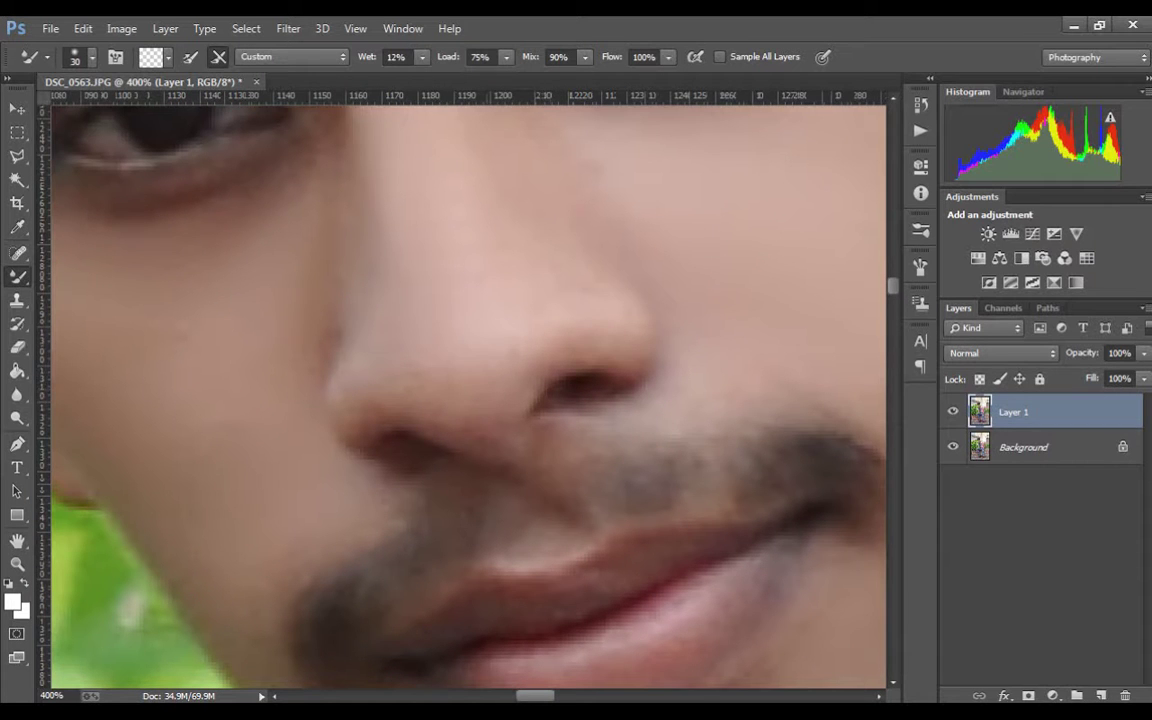
left_click_drag(400, 345, 432, 505)
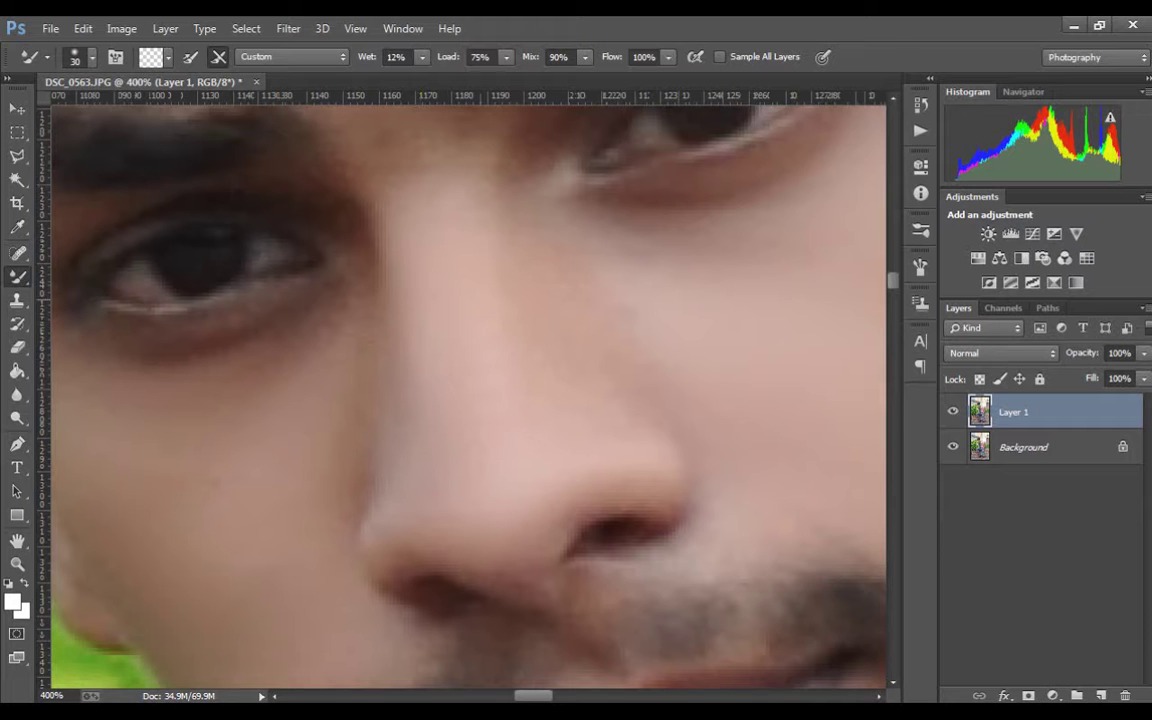
left_click_drag(430, 380, 460, 580)
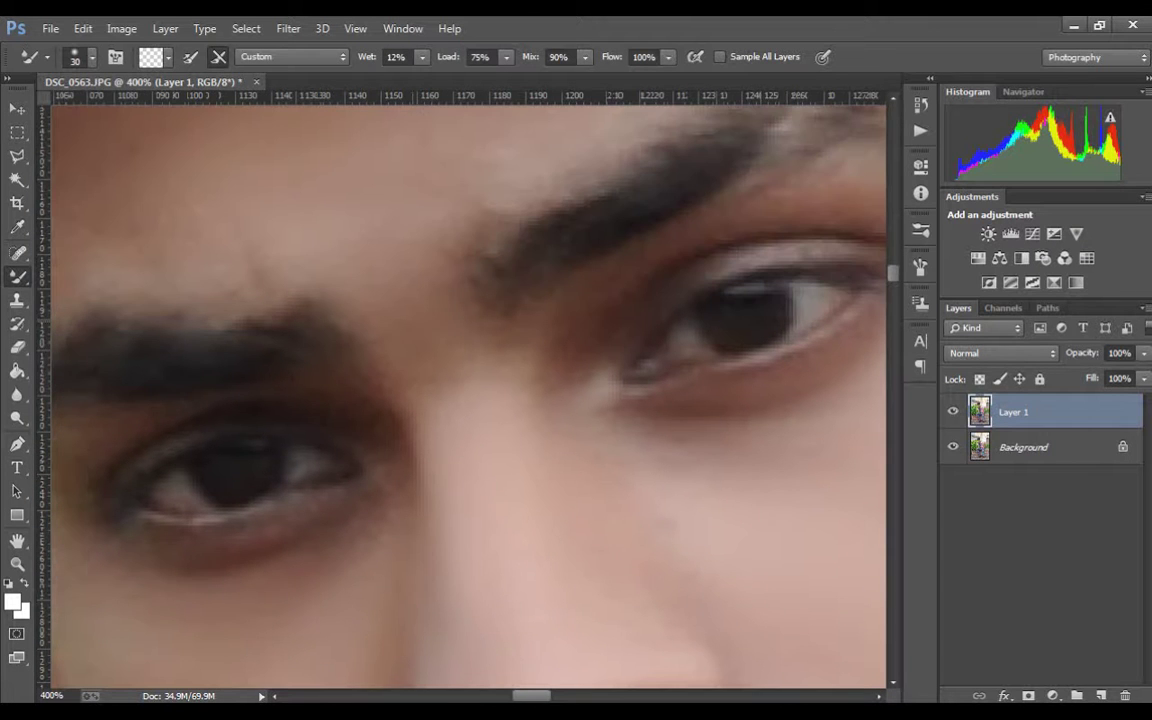
key("ctrl+minus")
key("ctrl+minus")
Frame the eyes and cheek, then enlarge the Mixer Brush two steps.
key("ctrl+minus")
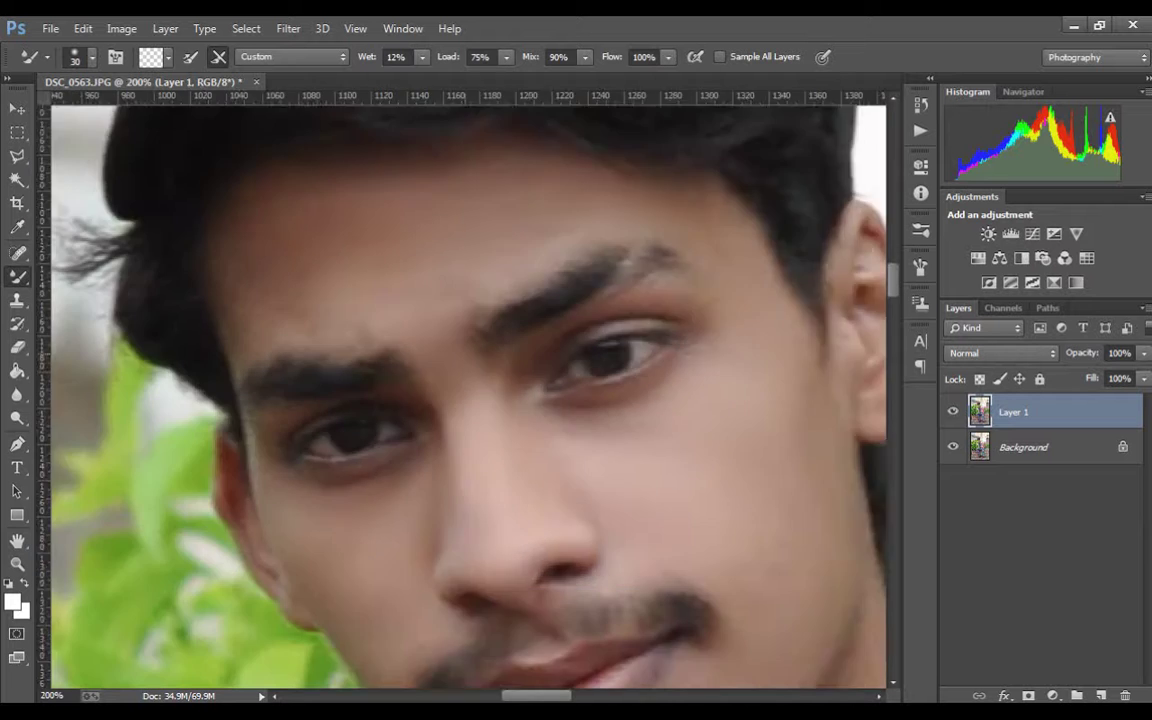
key("ctrl+minus")
key("ctrl+plus")
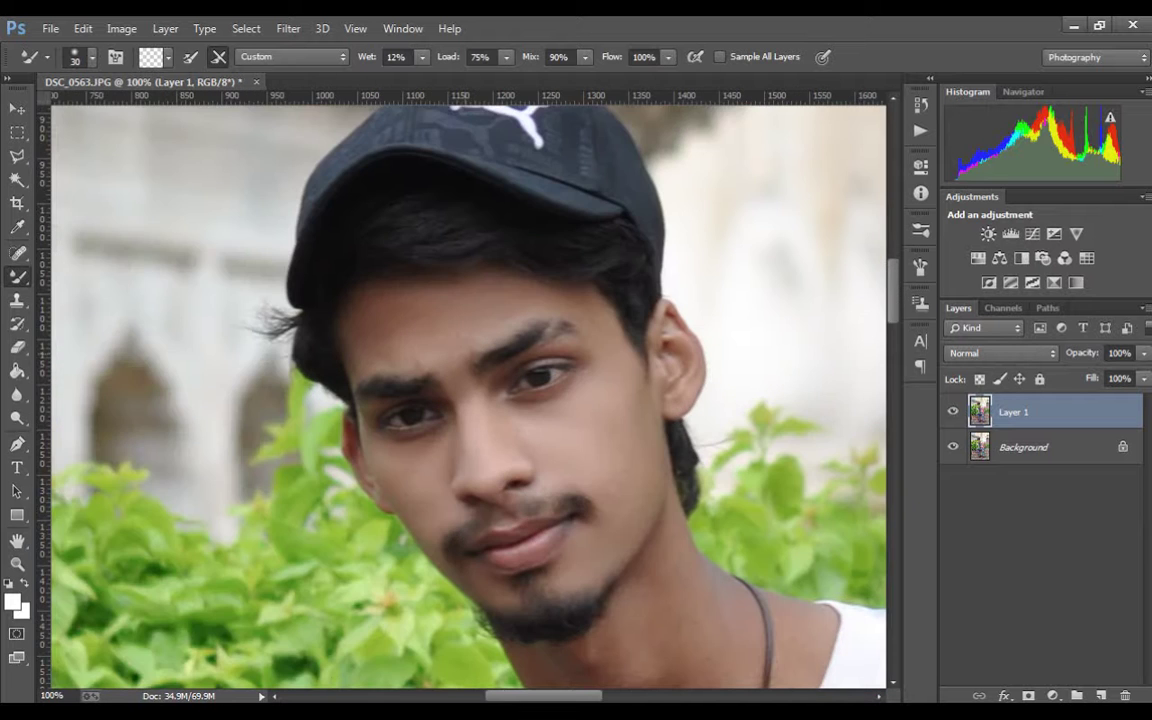
key("ctrl+plus")
left_click_drag(500, 400, 405, 270)
key("bracketright")
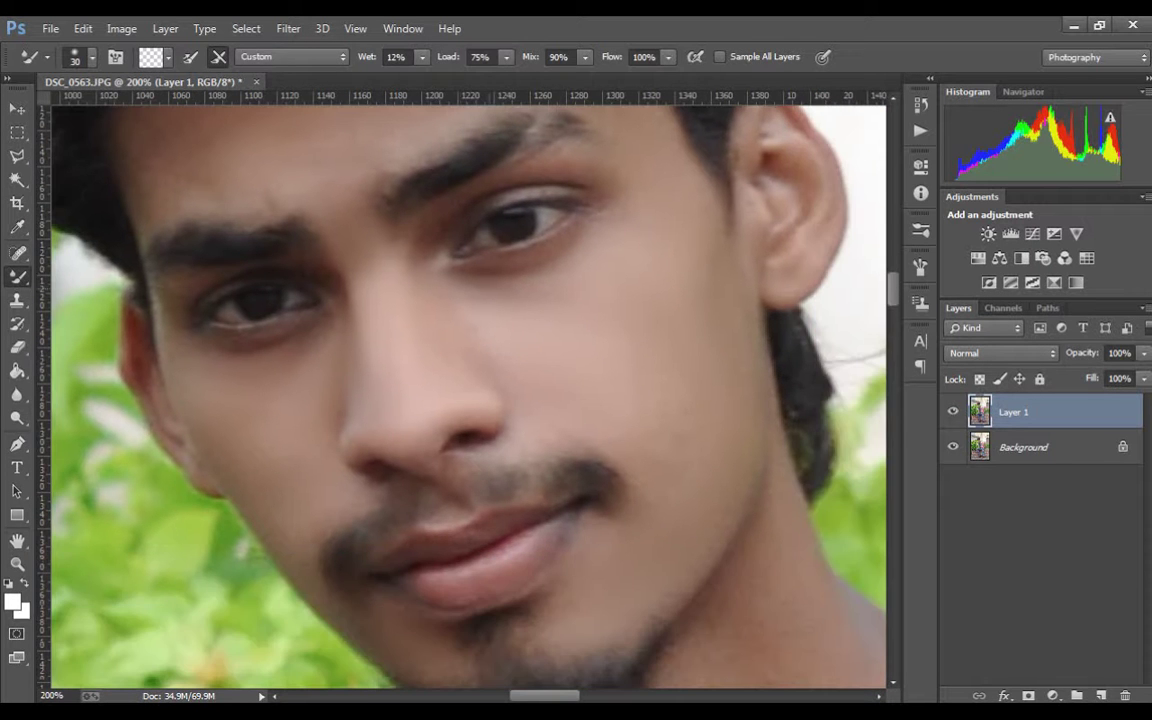
key("bracketright")
Pan down and right across the face and enlarge the Mixer Brush again.
scroll(468, 390, "down", 3)
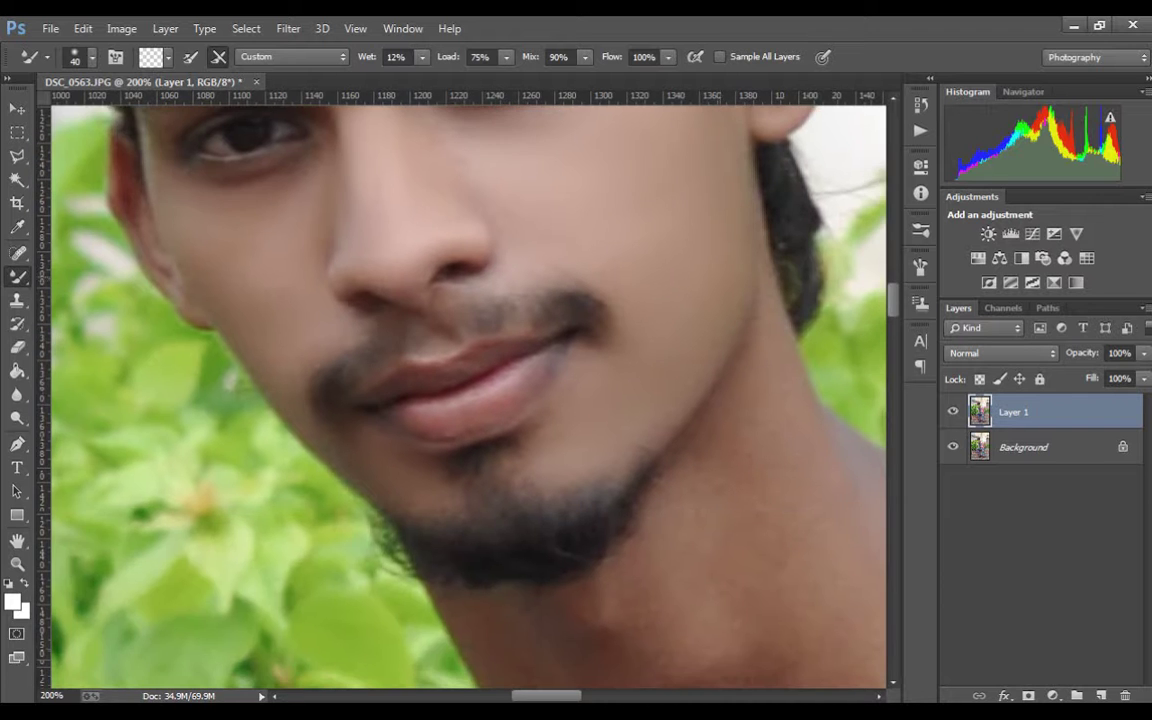
scroll(468, 390, "down", 2)
scroll(468, 390, "down", 1)
scroll(468, 390, "right", 1)
scroll(468, 390, "down", 1)
scroll(468, 390, "right", 2)
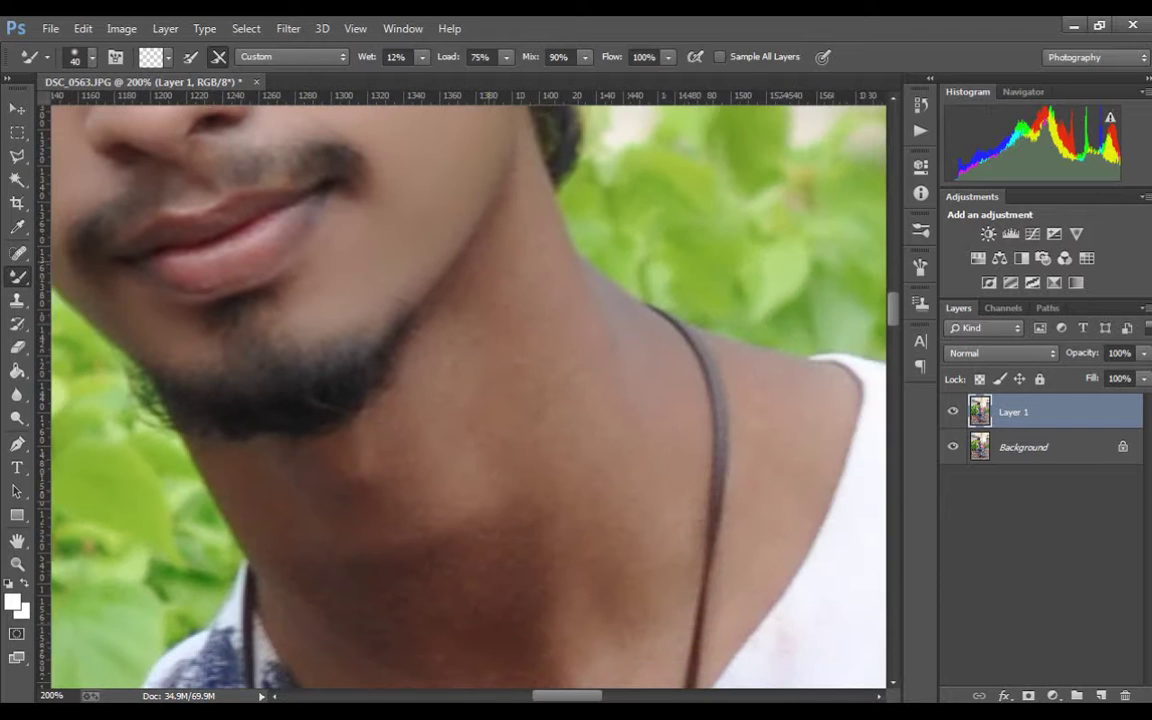
scroll(468, 390, "right", 1)
key("bracketright")
key("bracketright")
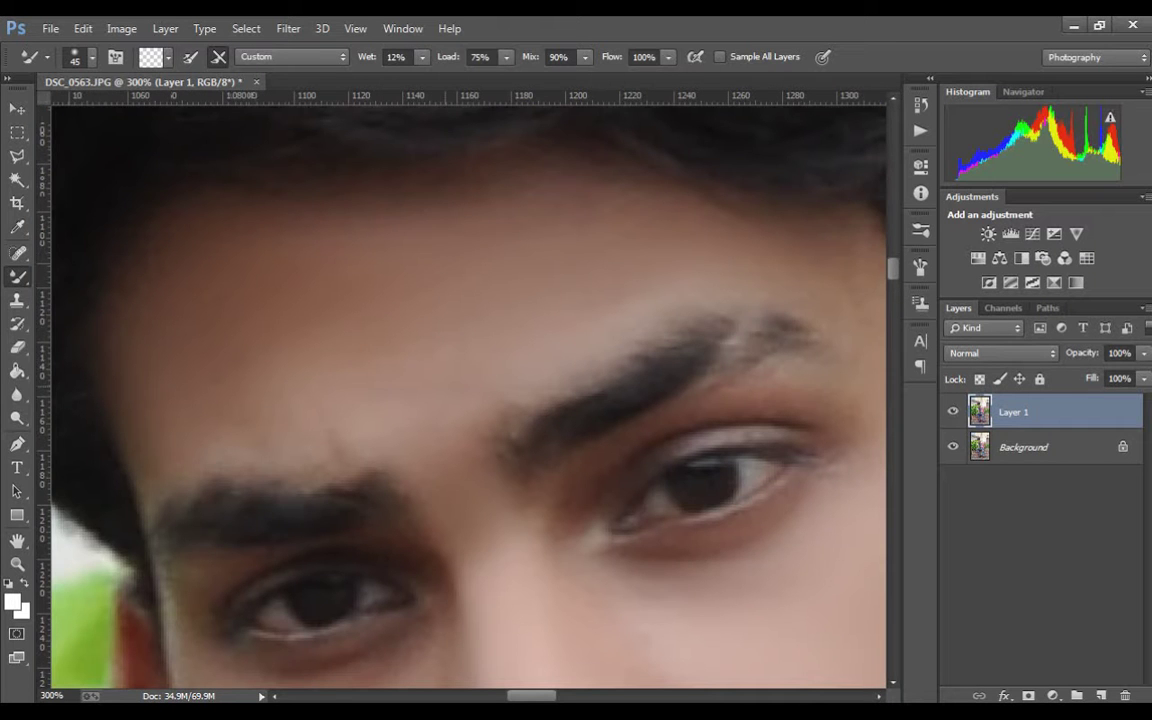
Shrink the Mixer Brush to size 20 for fine work around the eyes.
scroll(515, 100, "down", 2)
scroll(515, 100, "down", 2)
scroll(482, 386, "down", 2)
scroll(482, 386, "up", 2)
scroll(482, 386, "up", 1)
key("bracketleft")
key("bracketleft")
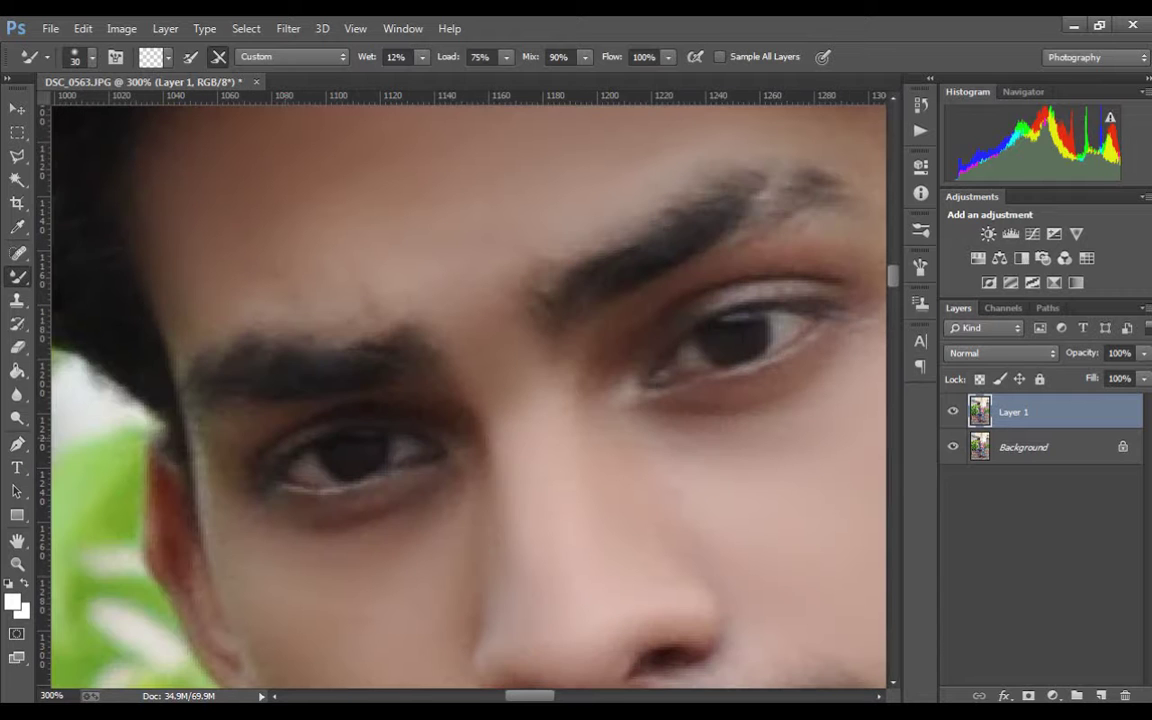
key("bracketleft")
scroll(468, 390, "down", 4)
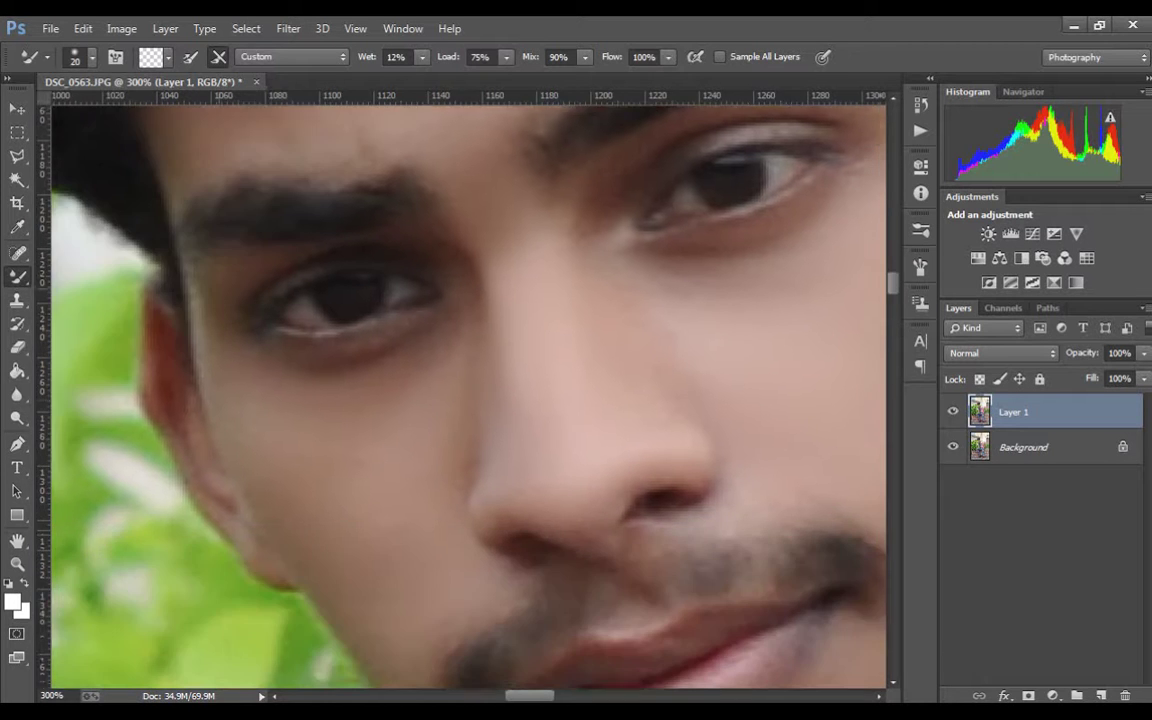
scroll(468, 390, "down", 1)
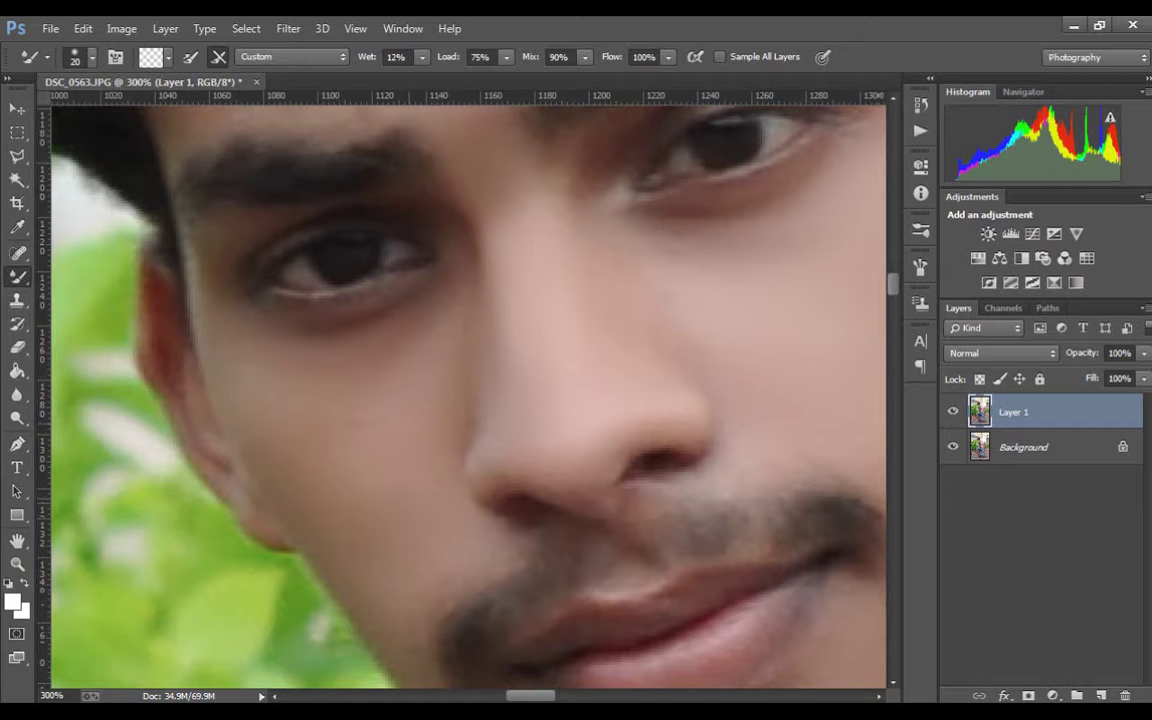
Zoom out to view the whole person, then open the Liquify filter.
key("ctrl+1")
key("ctrl+minus")
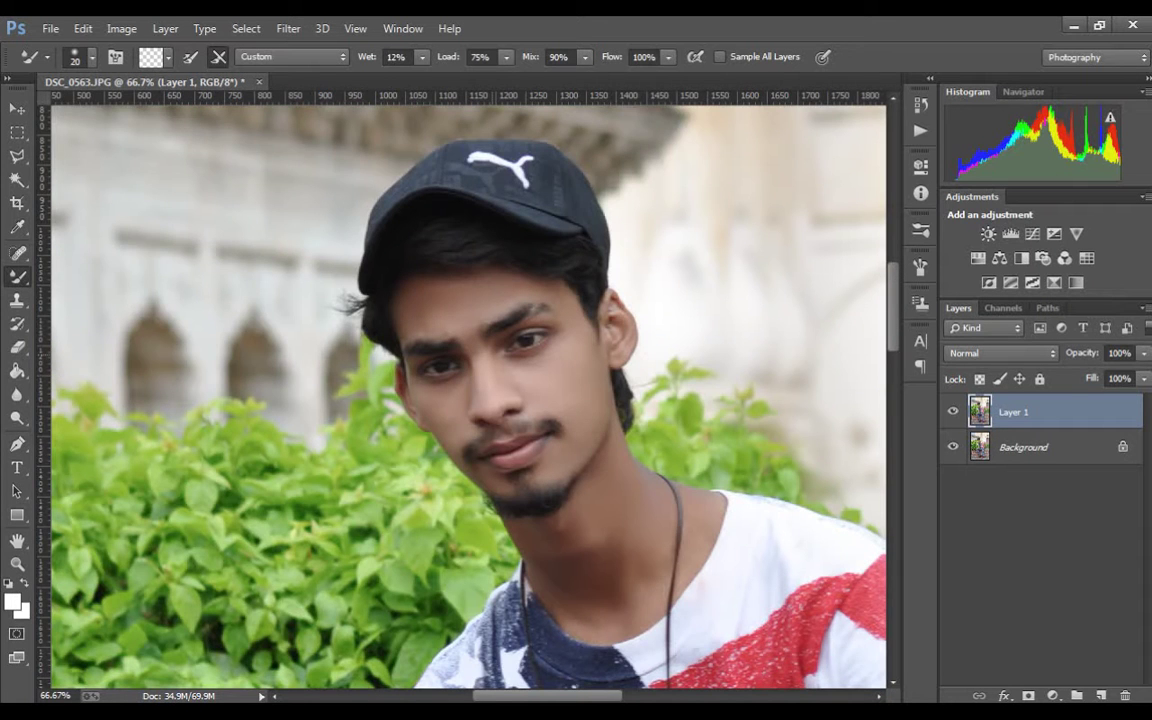
key("ctrl+minus")
key("ctrl+minus")
key("ctrl+minus")
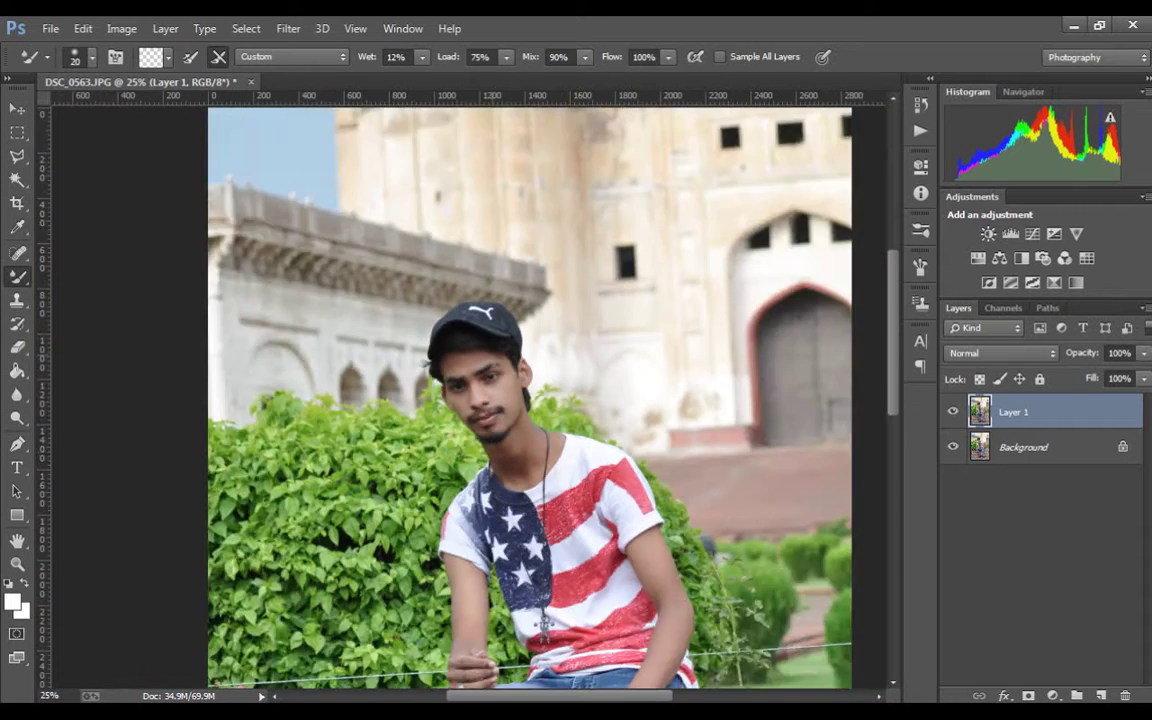
key("ctrl+plus")
key("ctrl+plus")
key("ctrl+plus")
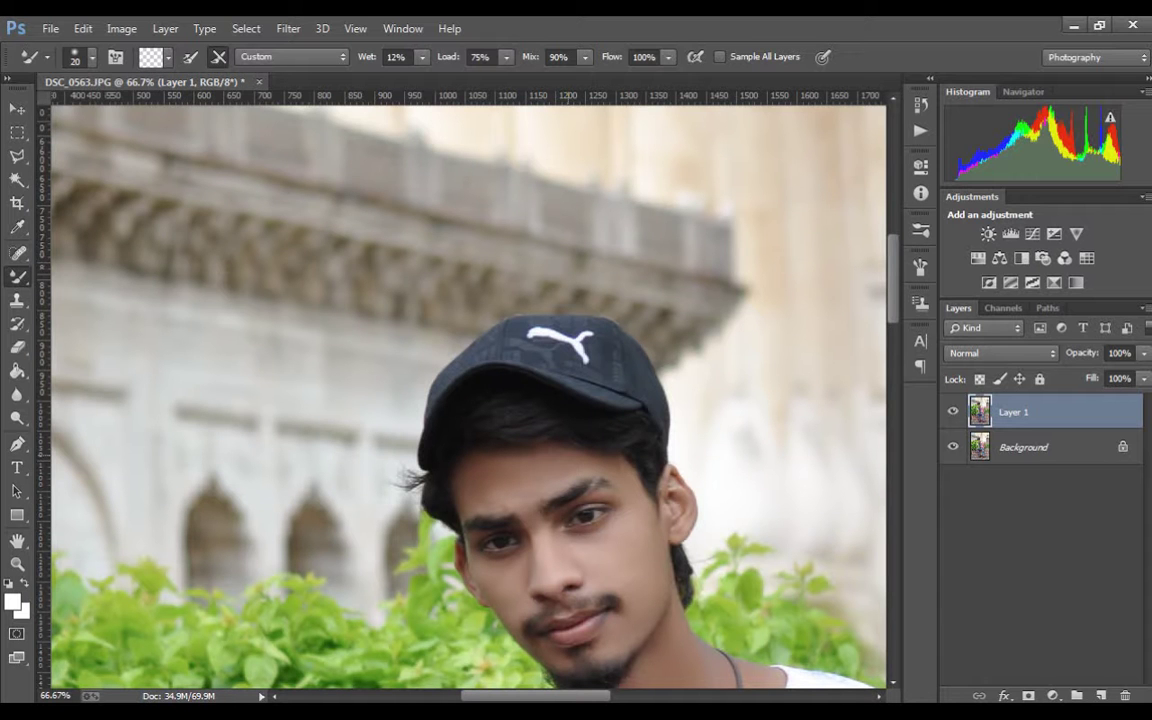
key("ctrl+shift+x")
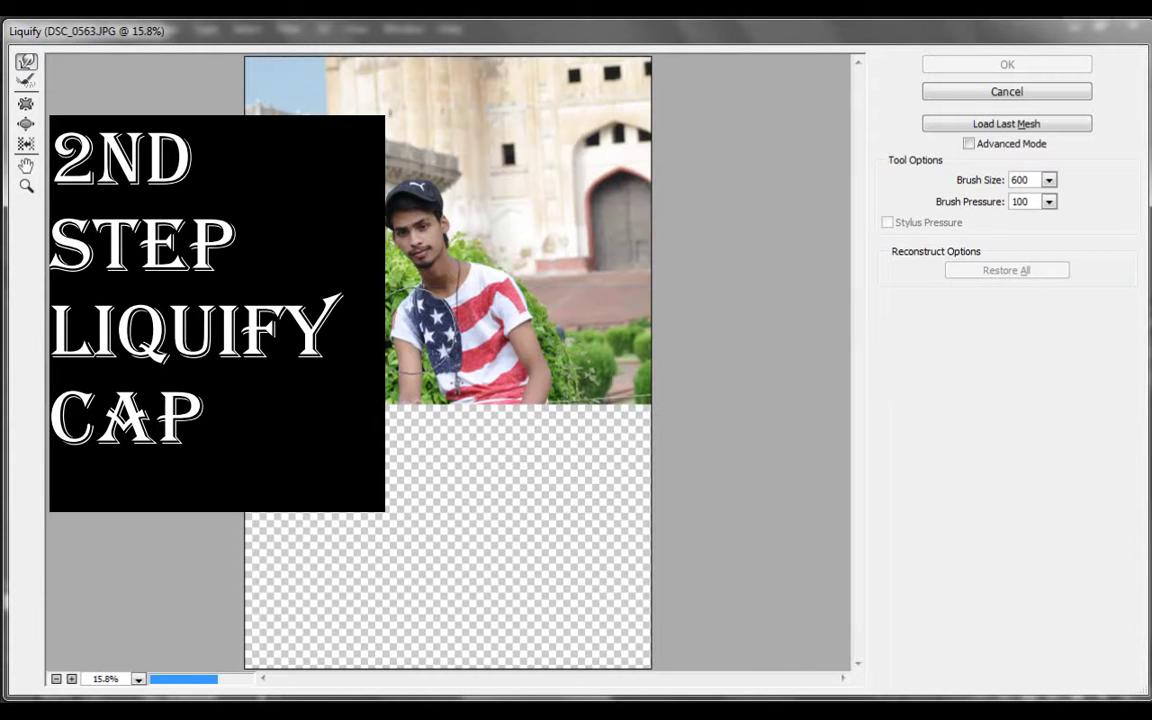
Dismiss the Windows colour-scheme prompt and zoom the Liquify preview onto the face.
key("ctrl+plus")
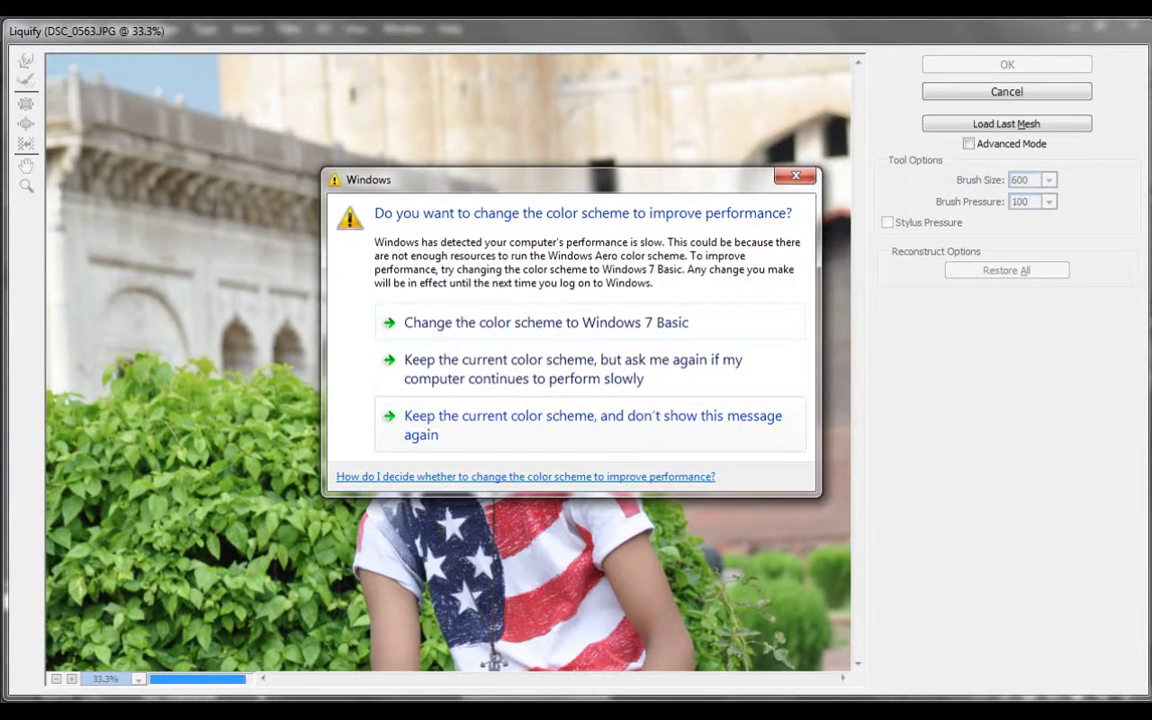
left_click(592, 425)
key("ctrl+plus")
key("ctrl+plus")
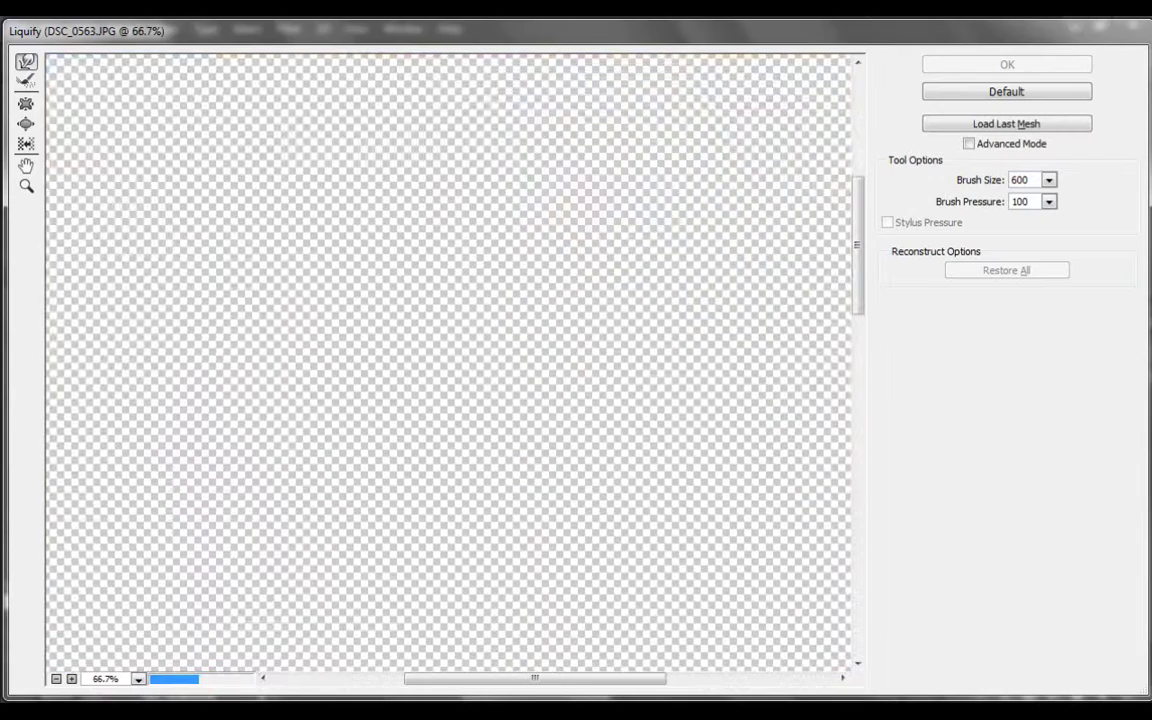
left_click_drag(377, 312, 545, 507)
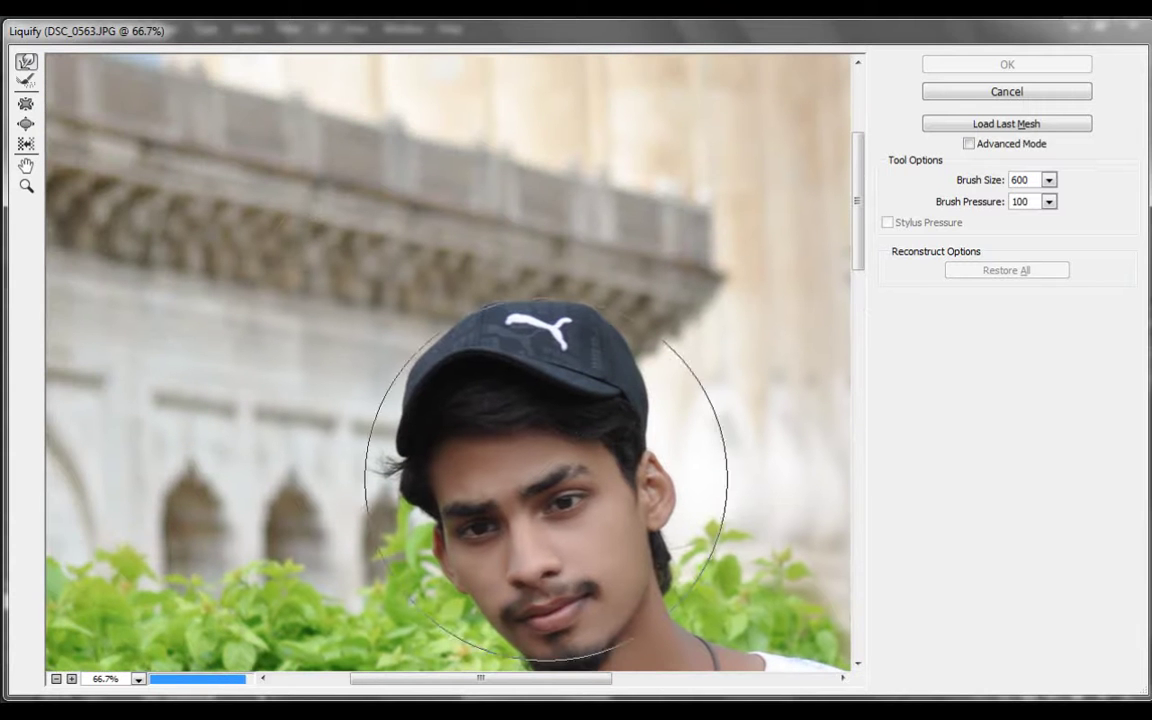
Push the cap outline with a size-150 Forward Warp stroke, then set the brush to 200.
key("bracketleft")
key("bracketleft")
key("bracketleft")
key("bracketright")
key("bracketright")
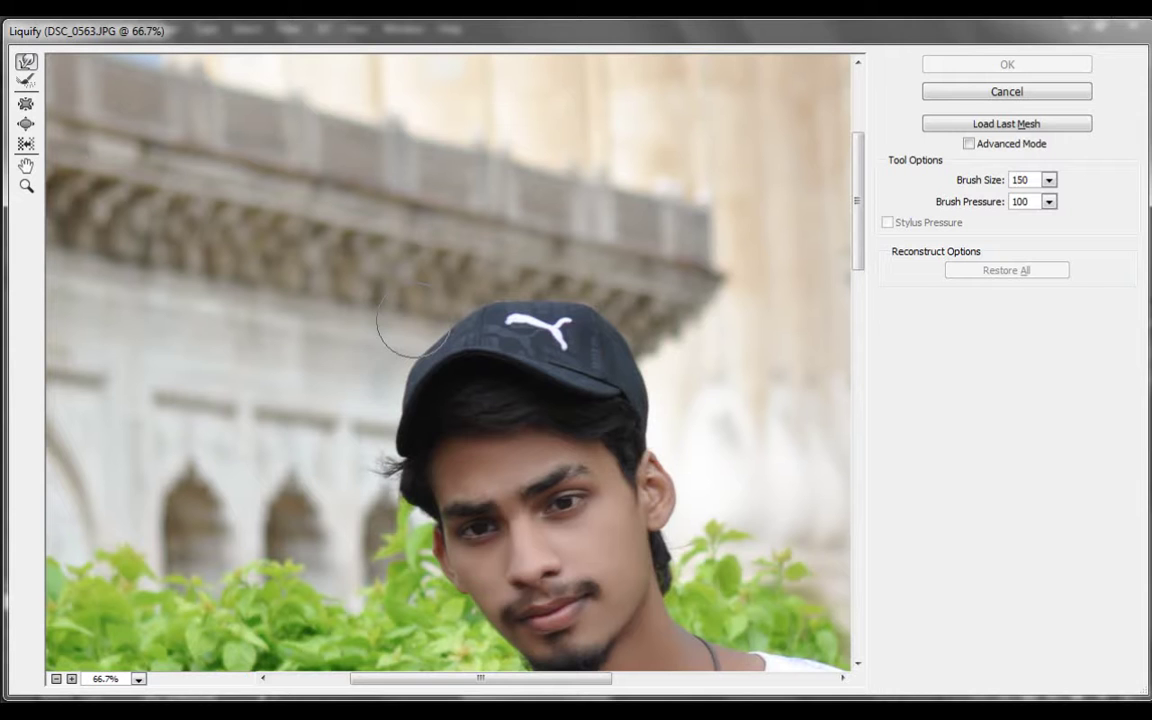
left_click(413, 322)
key("bracketright")
key("bracketright")
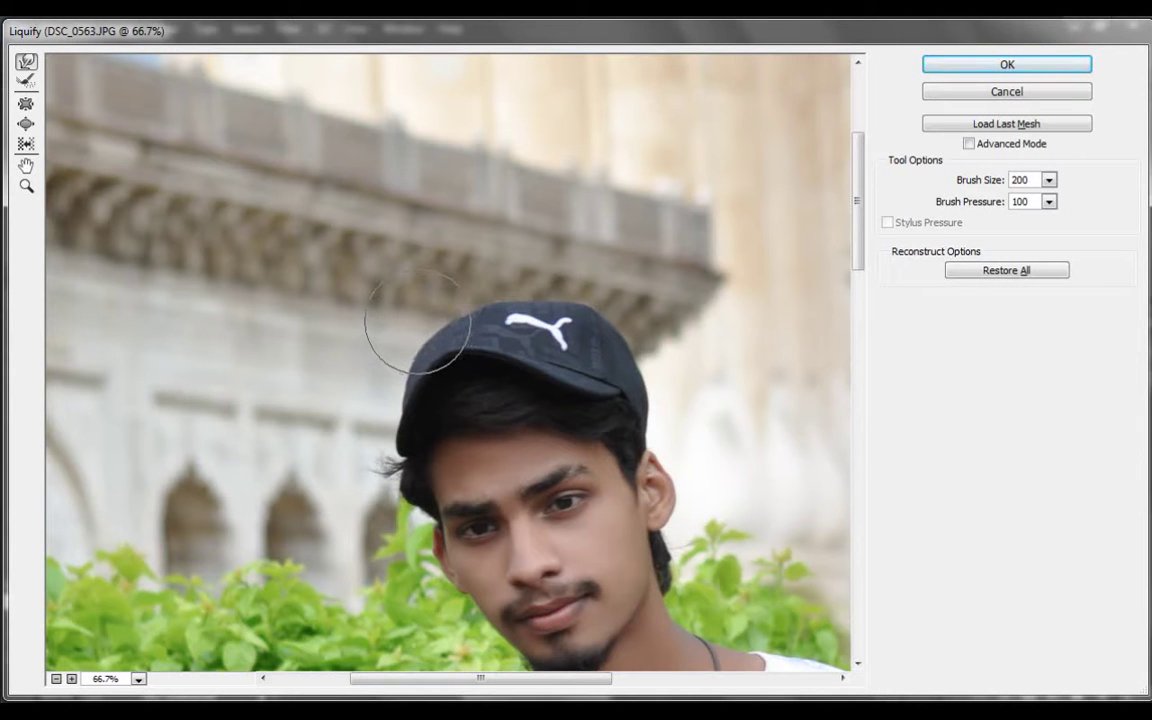
key("ctrl+plus")
key("ctrl+plus")
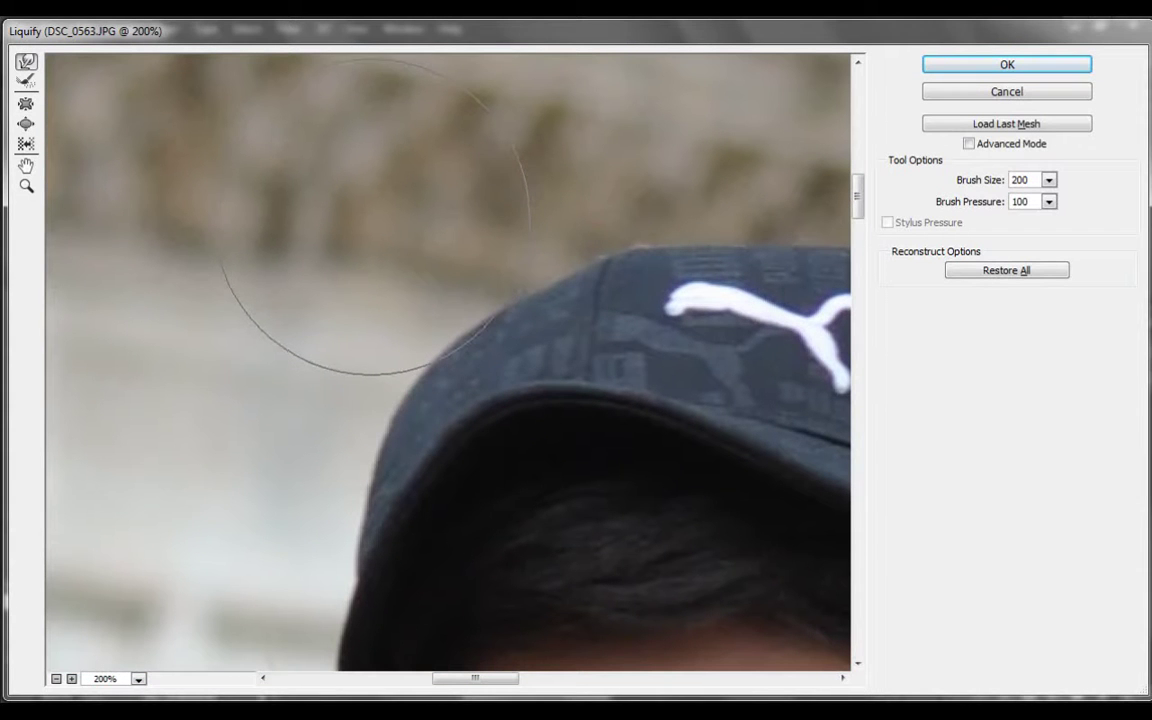
Warp the cap's top edge upward with a size-150 Forward Warp brush.
key("bracketleft")
key("bracketleft")
key("bracketleft")
key("bracketleft")
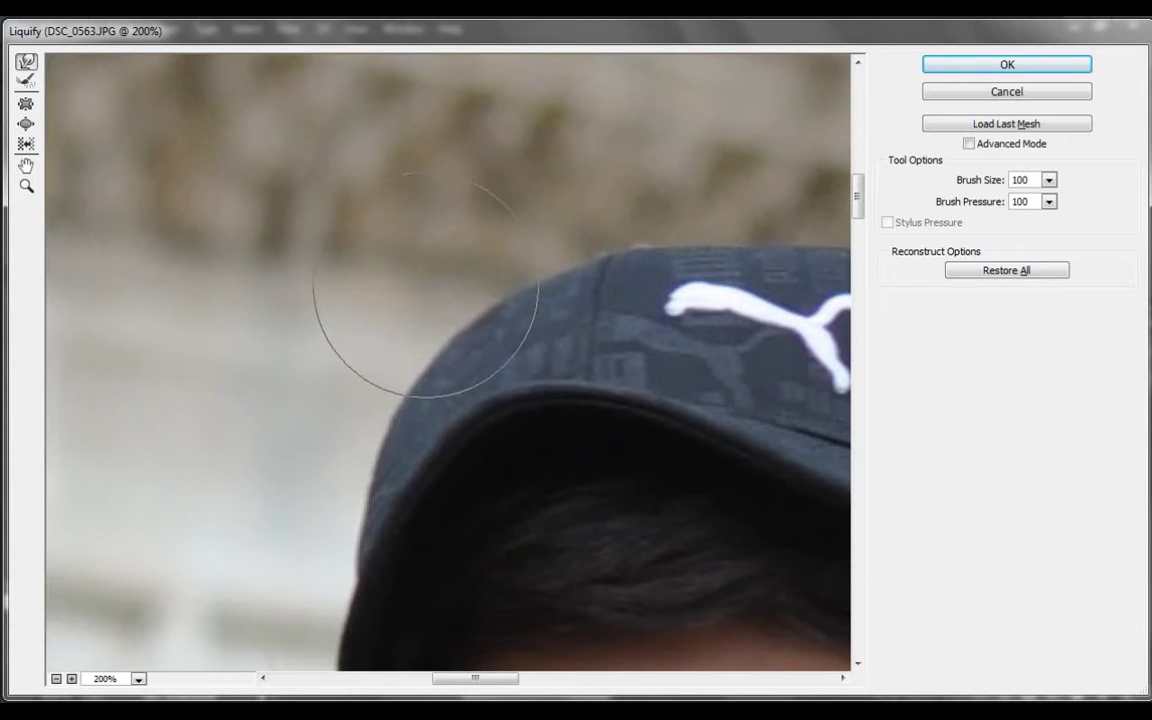
left_click_drag(615, 185, 365, 185)
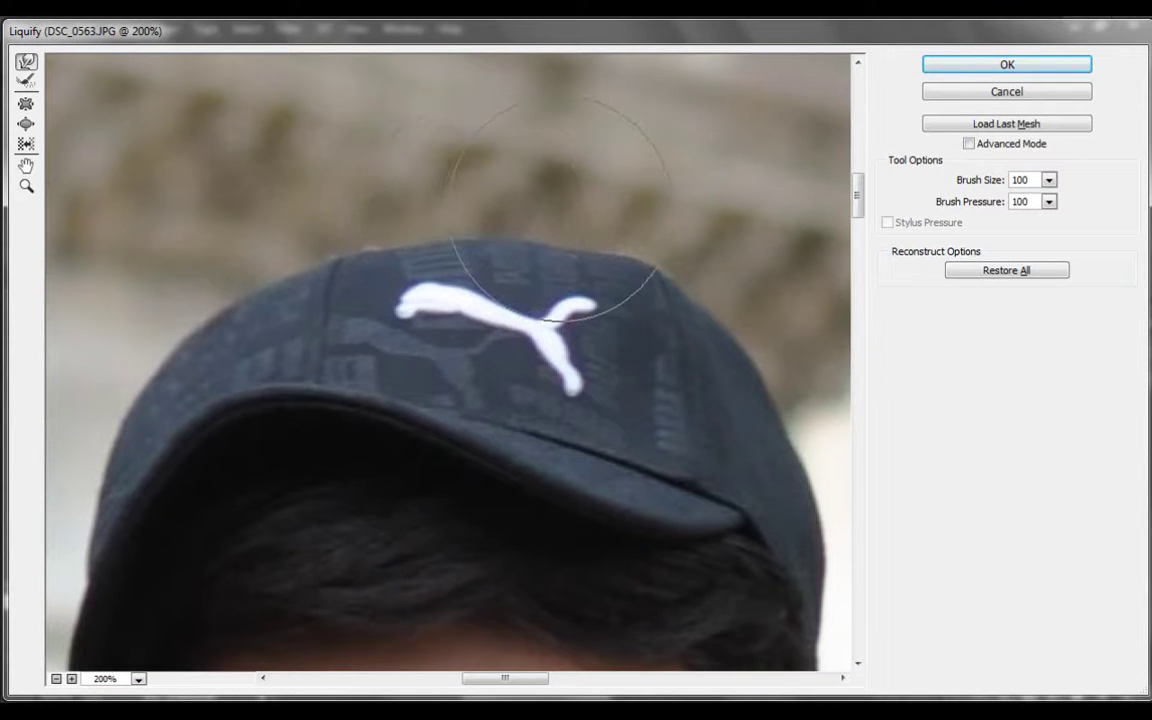
left_click_drag(557, 210, 443, 200)
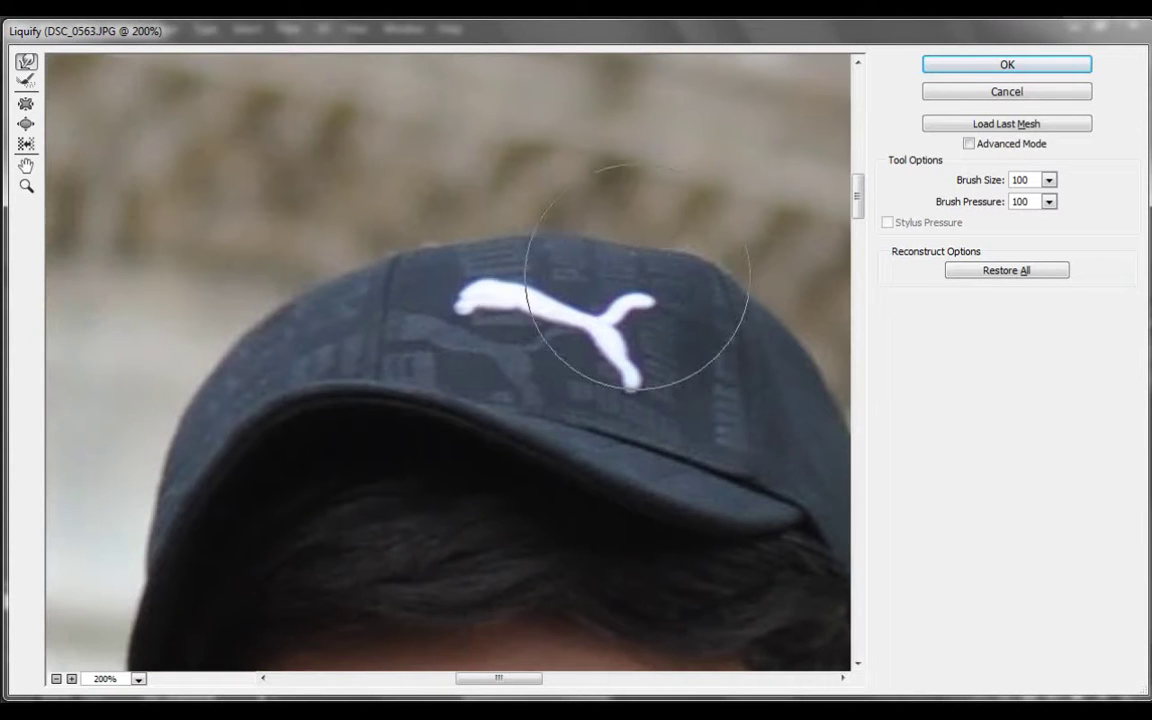
mouse_move(340, 225)
left_mouse_down()
mouse_move(375, 230)
mouse_move(270, 268)
mouse_move(261, 243)
left_mouse_up()
Push the cap's left and top-left edges outward with the warp brush.
key("bracketright")
key("bracketright")
key("bracketright")
key("bracketright")
key("bracketright")
key("bracketright")
left_click_drag(231, 270, 218, 272)
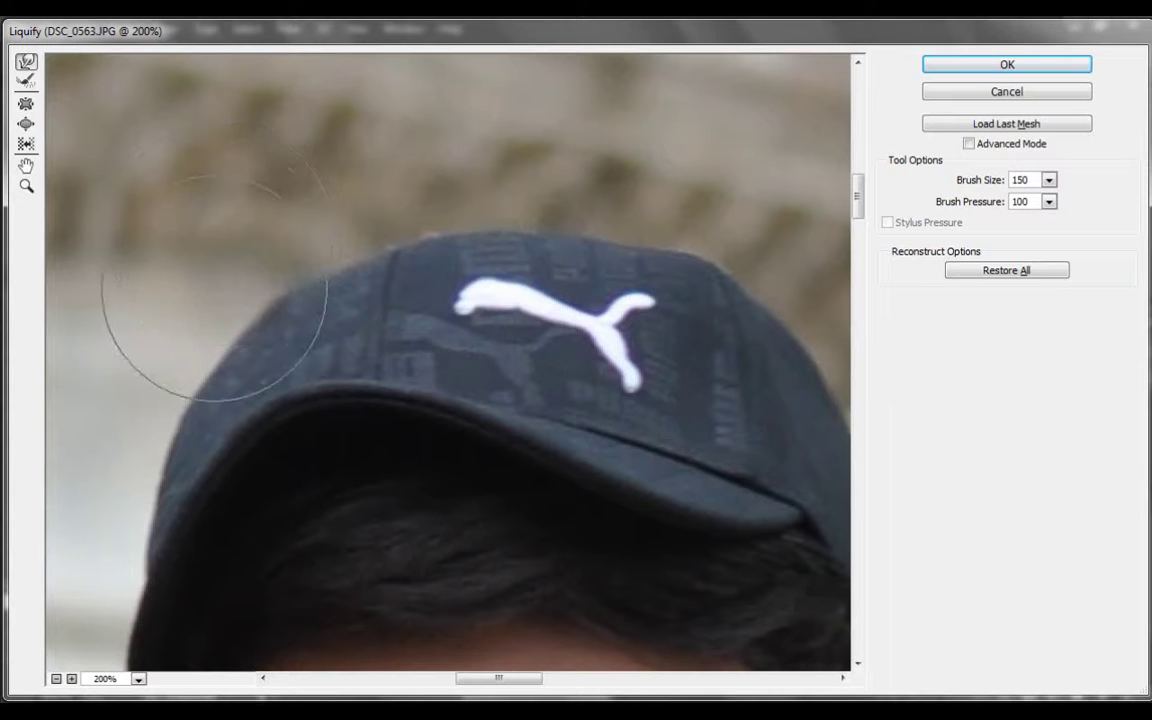
mouse_move(214, 329)
left_mouse_down()
mouse_move(203, 327)
mouse_move(229, 352)
mouse_move(193, 368)
left_mouse_up()
left_click_drag(188, 433, 159, 489)
left_click_drag(331, 258, 352, 256)
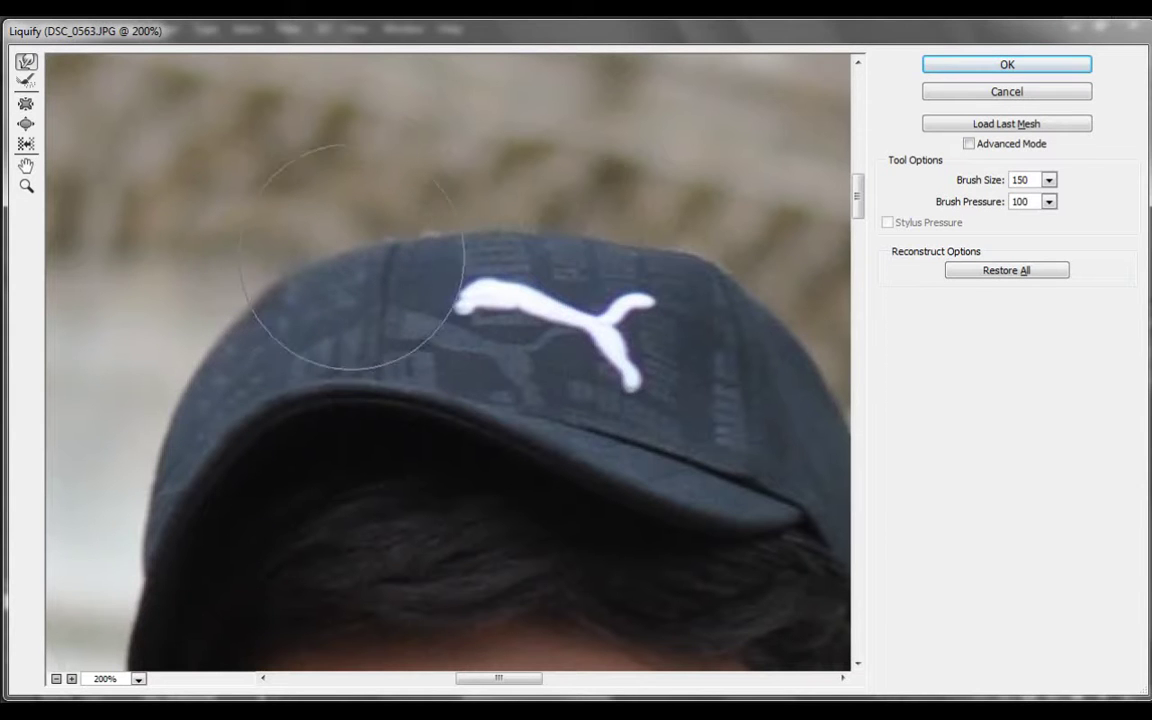
At 100% preview, round out the cap's upper-left edge and apply the Liquify changes.
left_click_drag(609, 290, 745, 330)
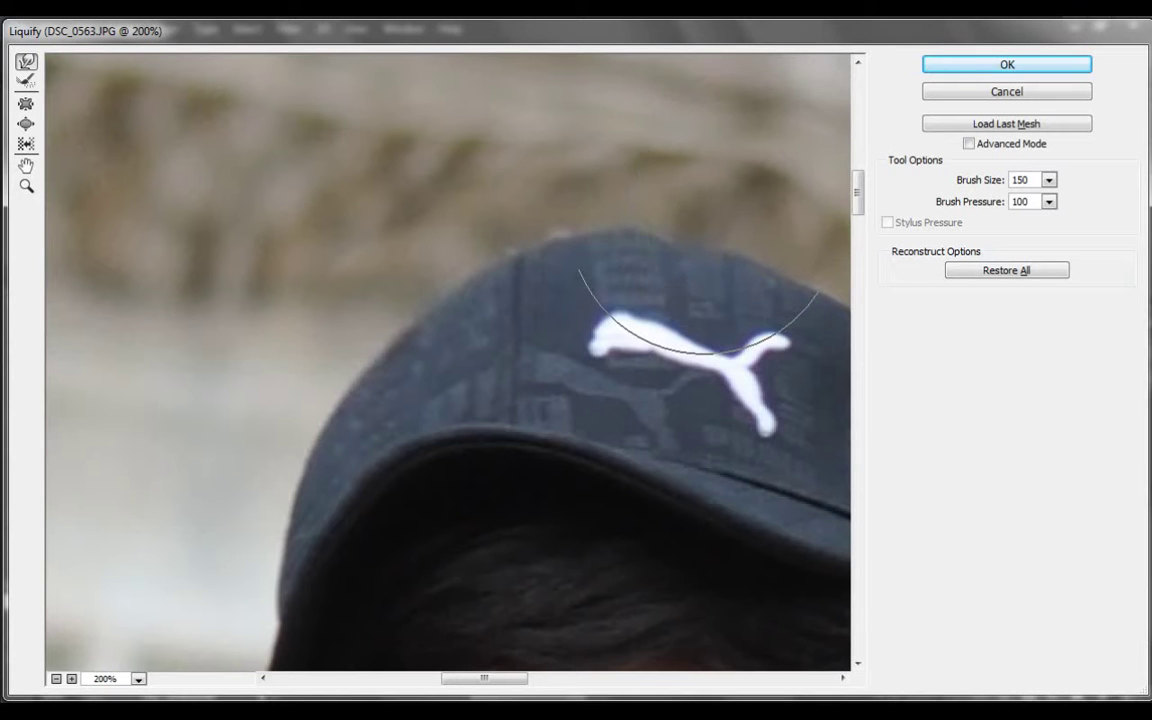
key("ctrl+minus")
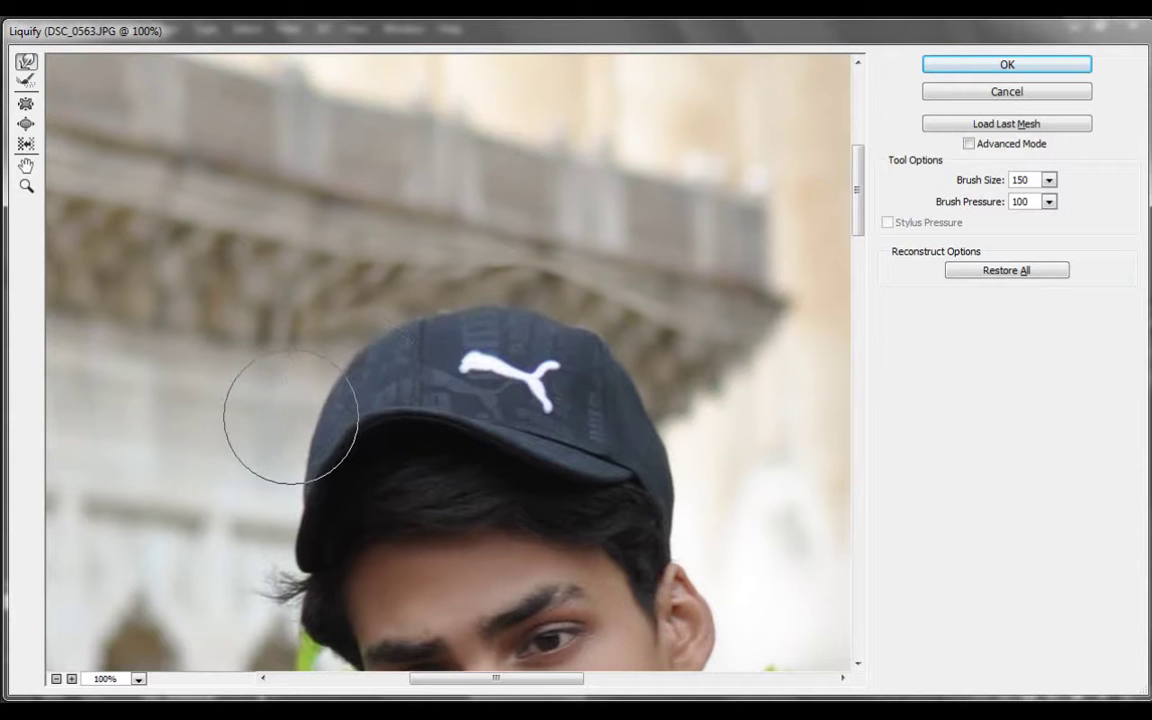
left_click_drag(291, 417, 357, 323)
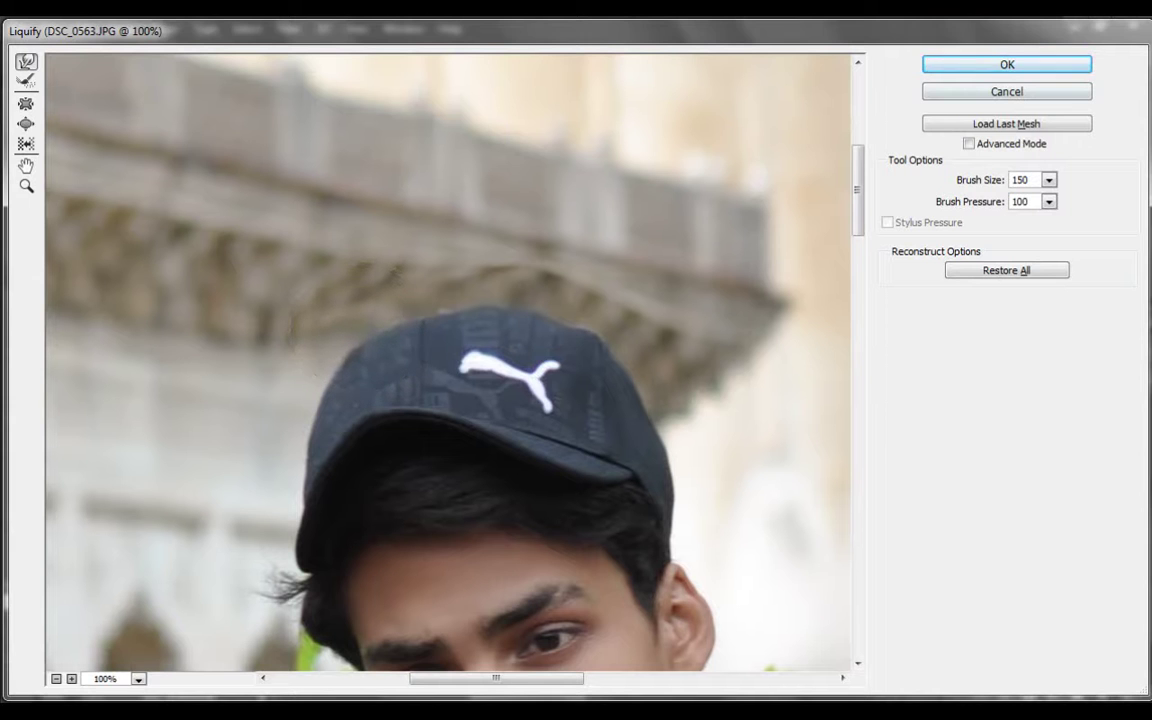
left_click(1007, 64)
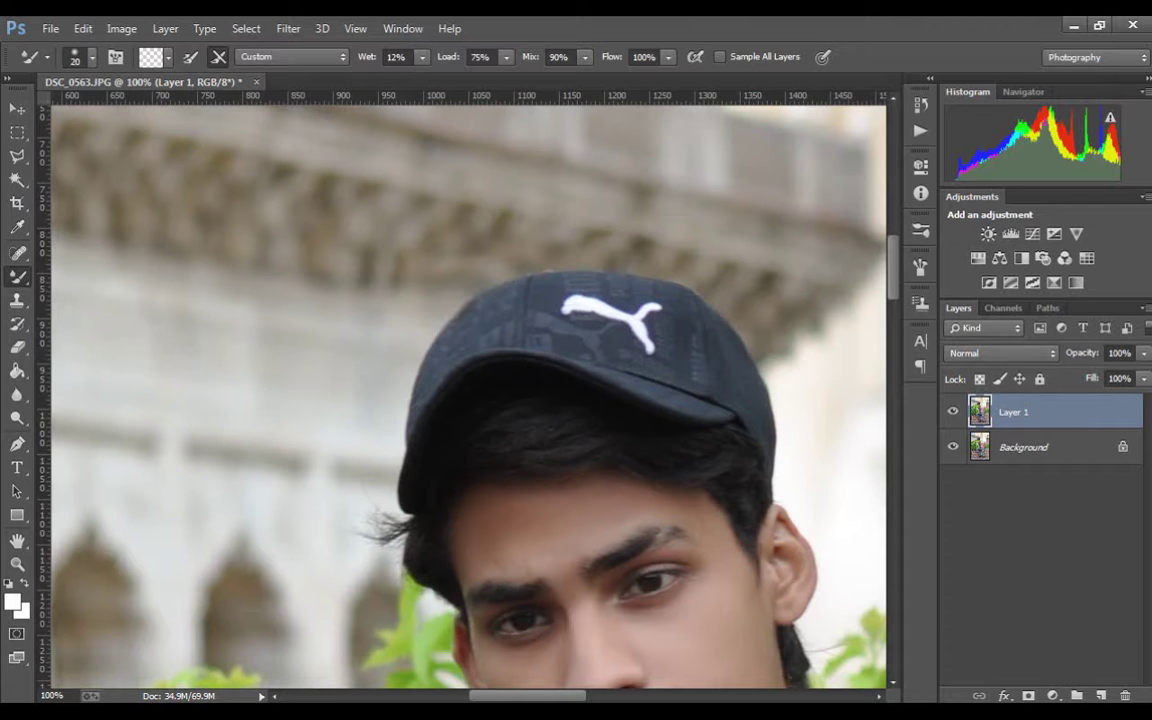
Zoom out to show the entire reshaped photo.
key("ctrl+minus")
key("ctrl+minus")
key("ctrl+minus")
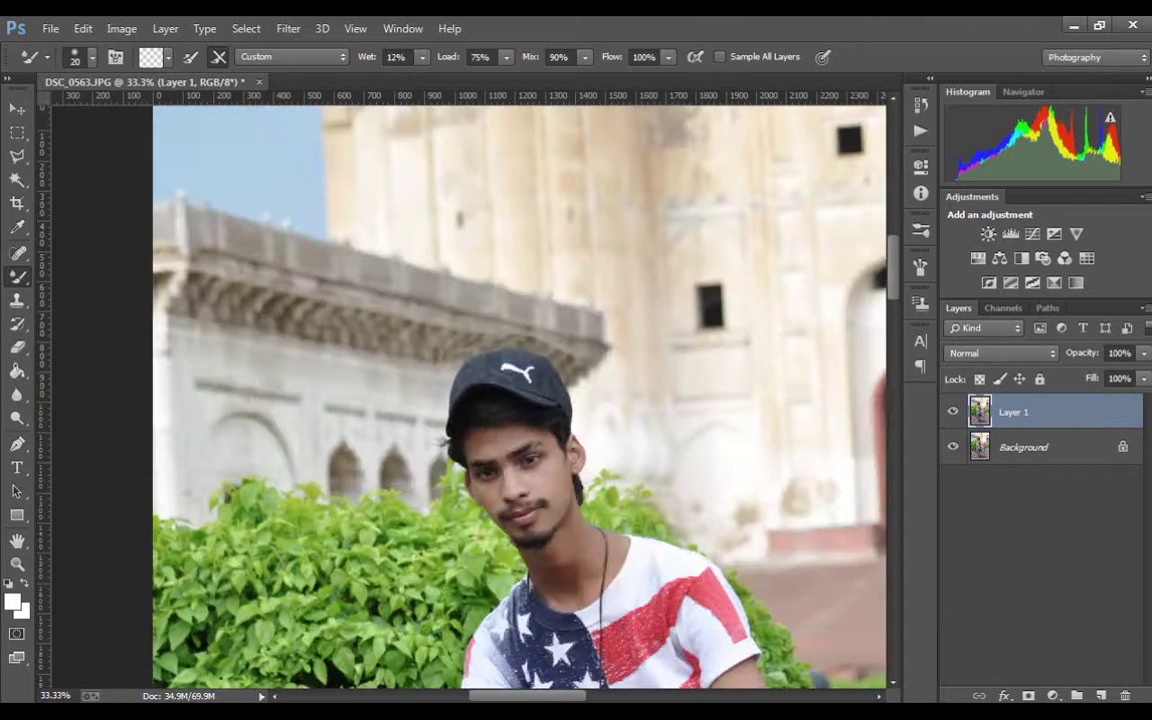
key("ctrl+minus")
key("ctrl+minus")
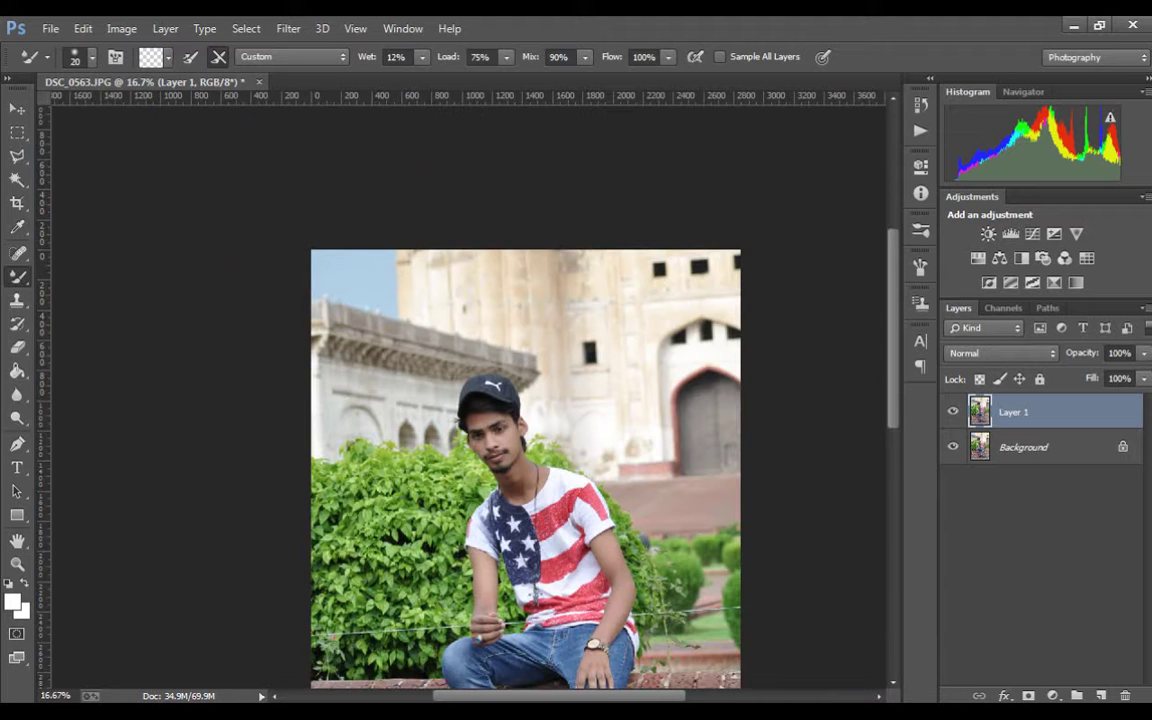
key("ctrl+minus")
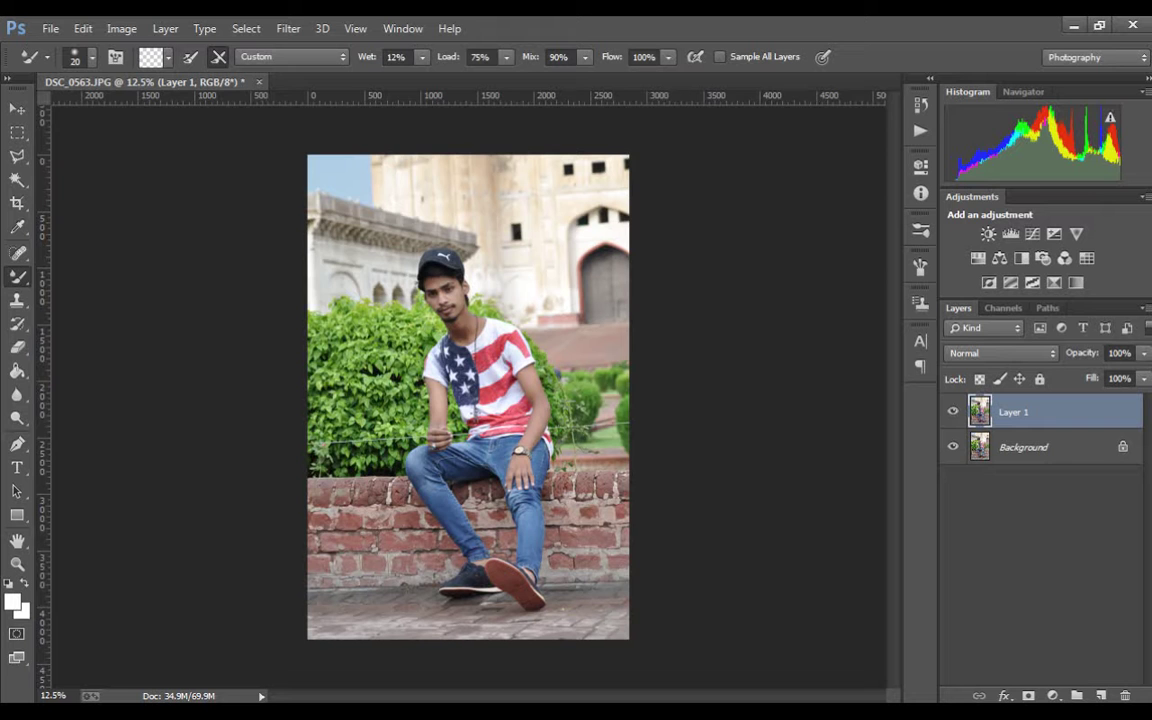
Bring up the Filter menu and highlight Camera Raw Filter.
key("alt+t")
key("Right")
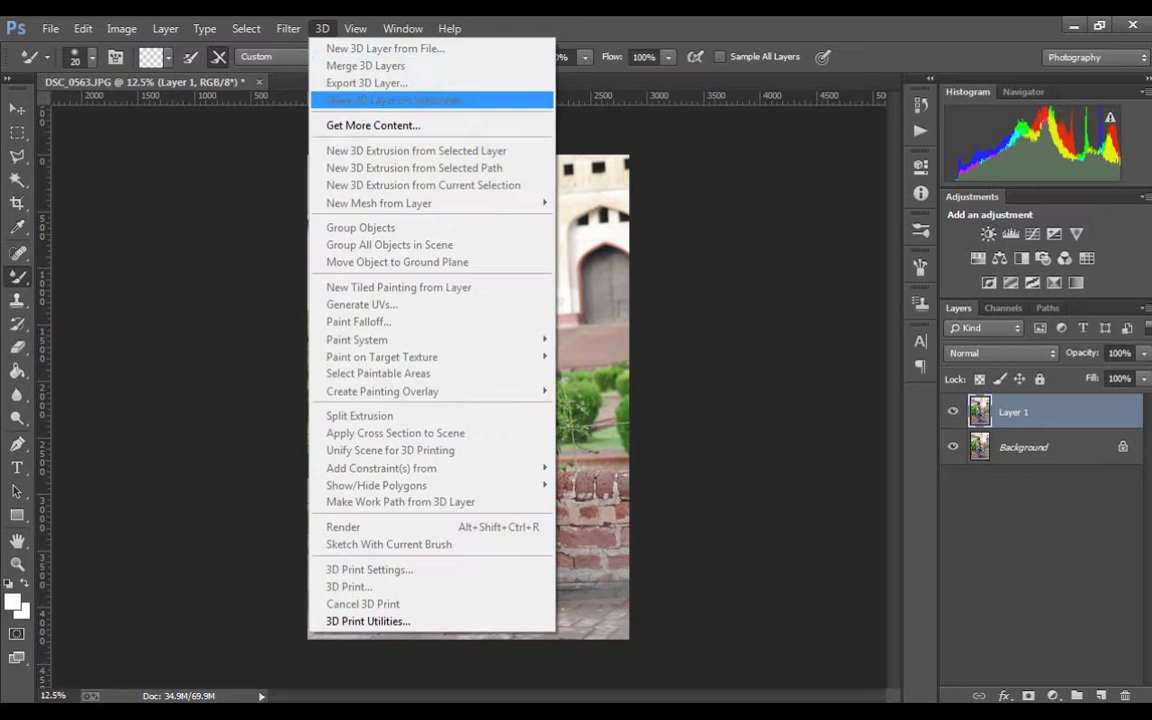
key("Left")
key("Down")
key("Down")
key("Down")
key("Down")
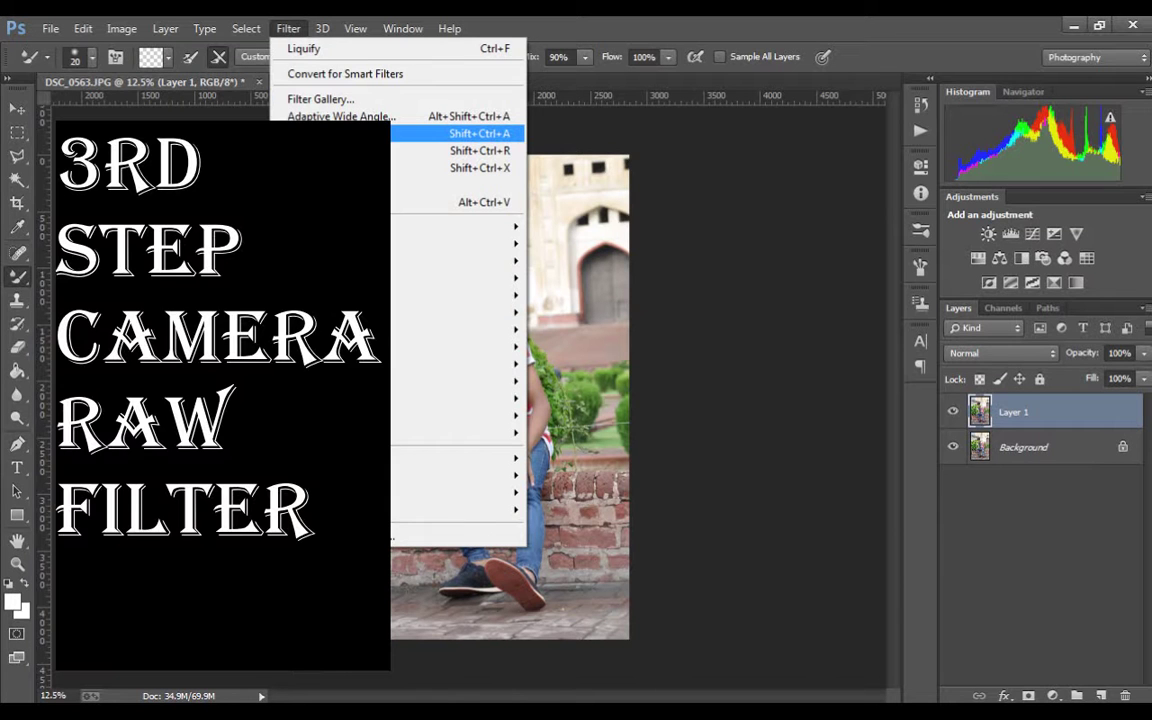
Launch the Camera Raw Filter and set Blacks to -15.
key("Return")
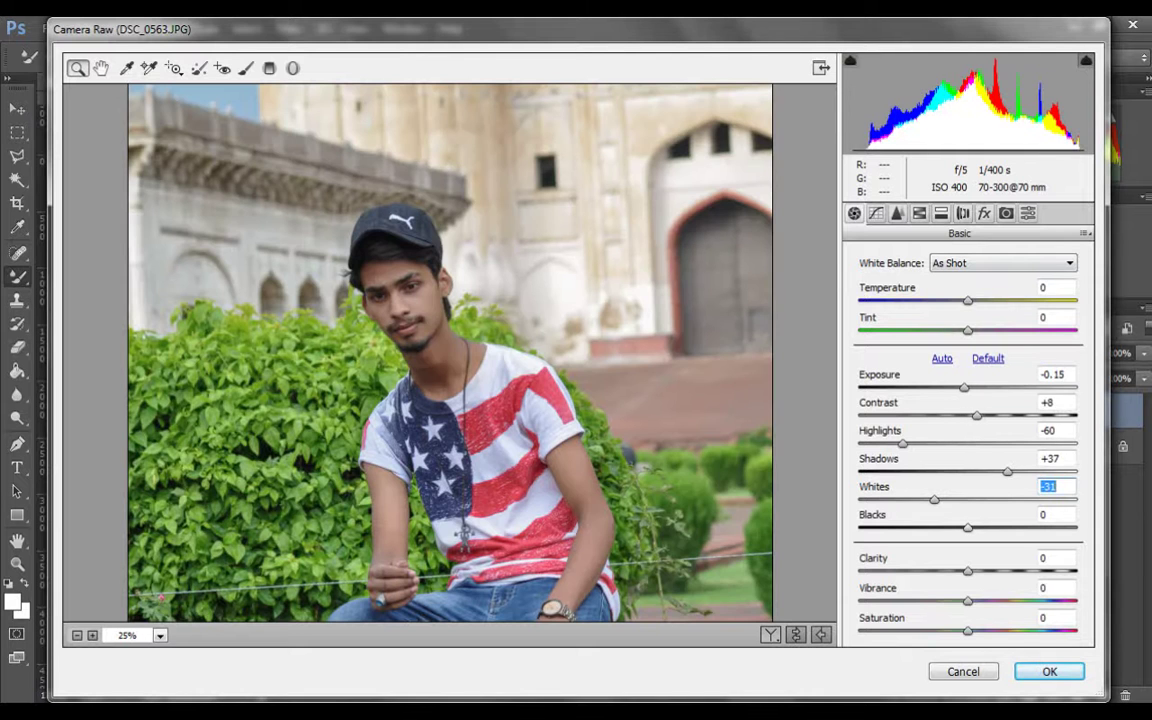
key("Tab")
type("-13")
key("Down")
key("Down")
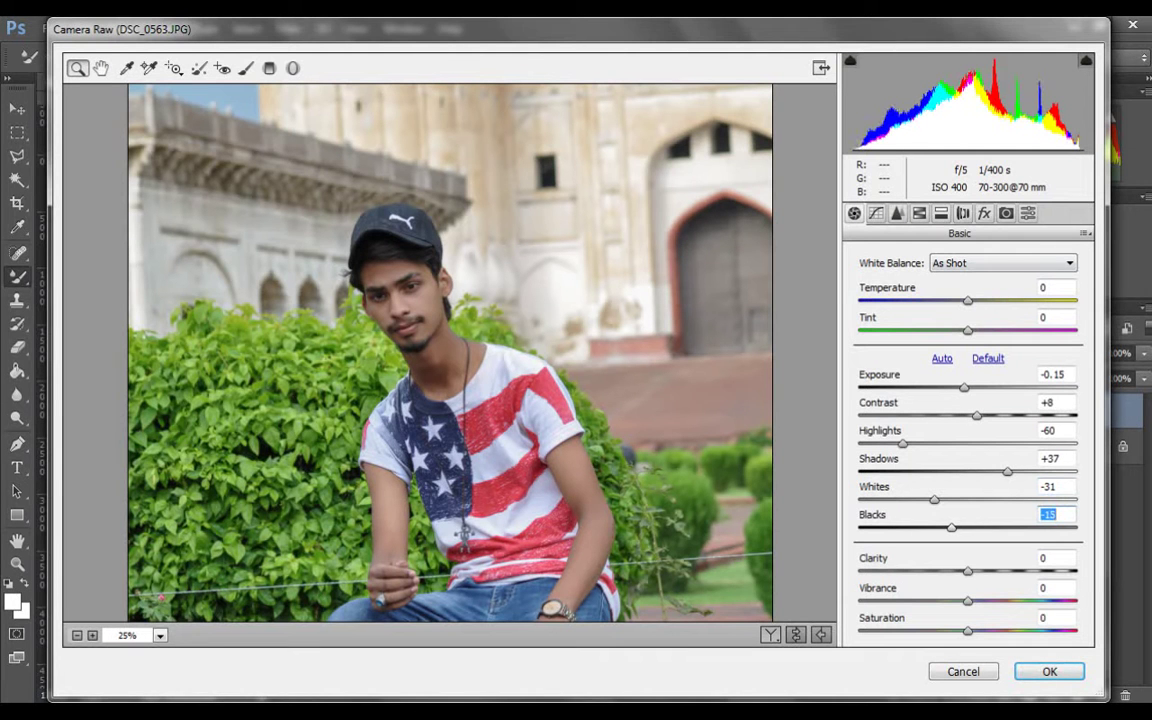
Set Clarity +6, Vibrance +8 and Saturation +3.
key("Tab")
key("Up")
key("Up")
key("Up")
key("Up")
key("Up")
key("Up")
key("Down")
key("Down")
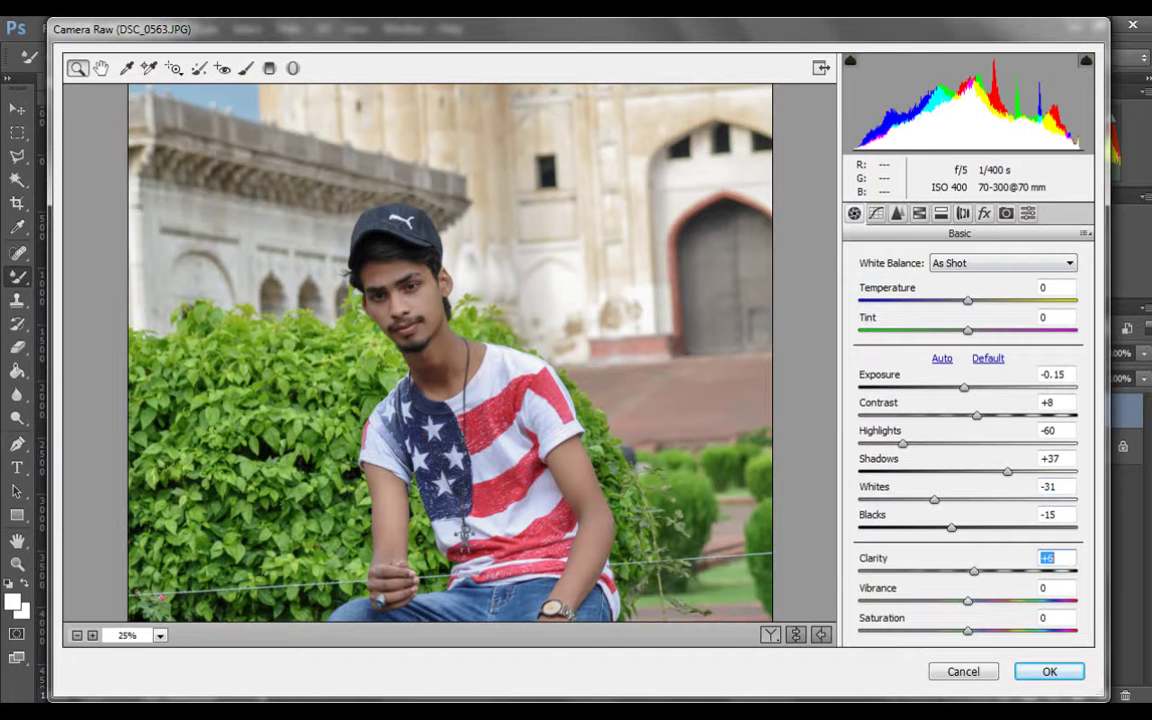
key("Tab")
key("Up")
key("Up")
key("Up")
key("Up")
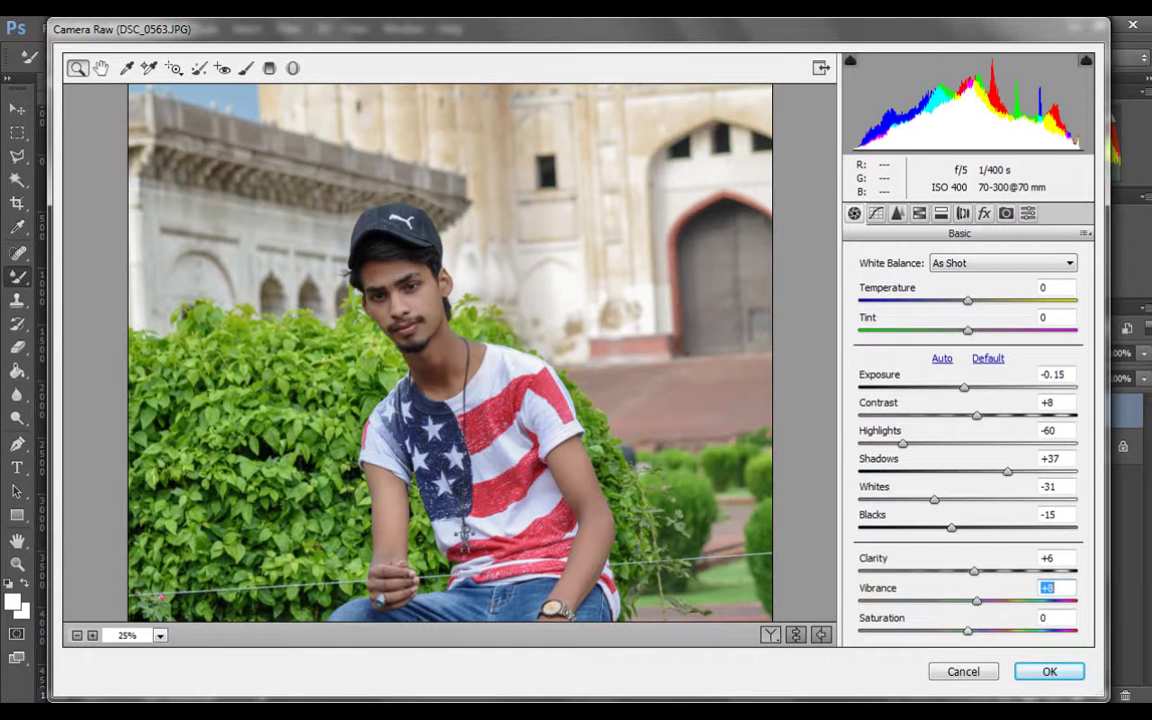
key("Tab")
key("Up")
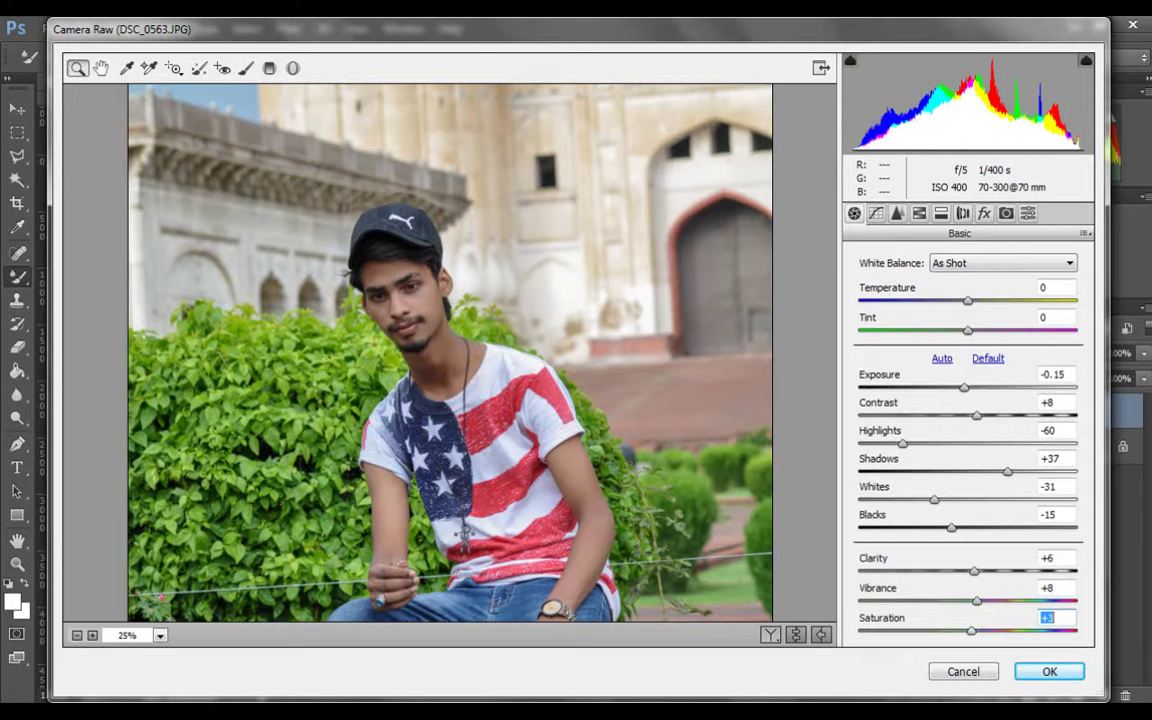
key("Up")
key("Up")
Cool the white balance to Temperature -5 and Tint -5, checking the preview.
key("ctrl+minus")
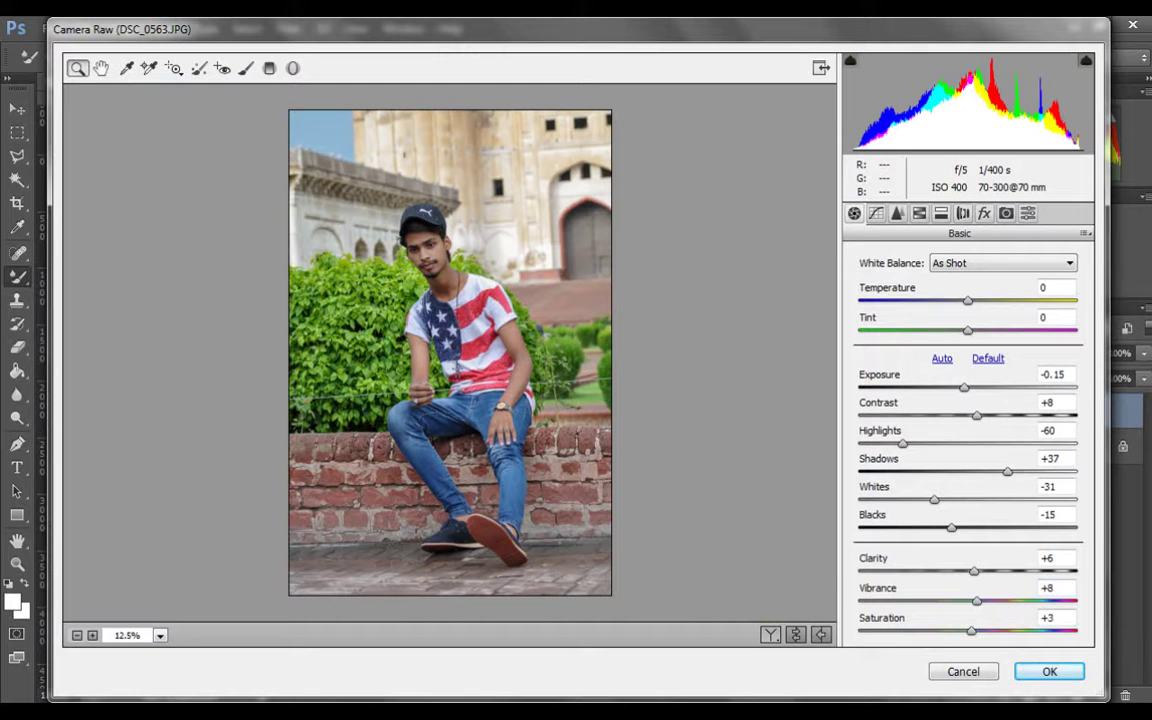
key("ctrl+plus")
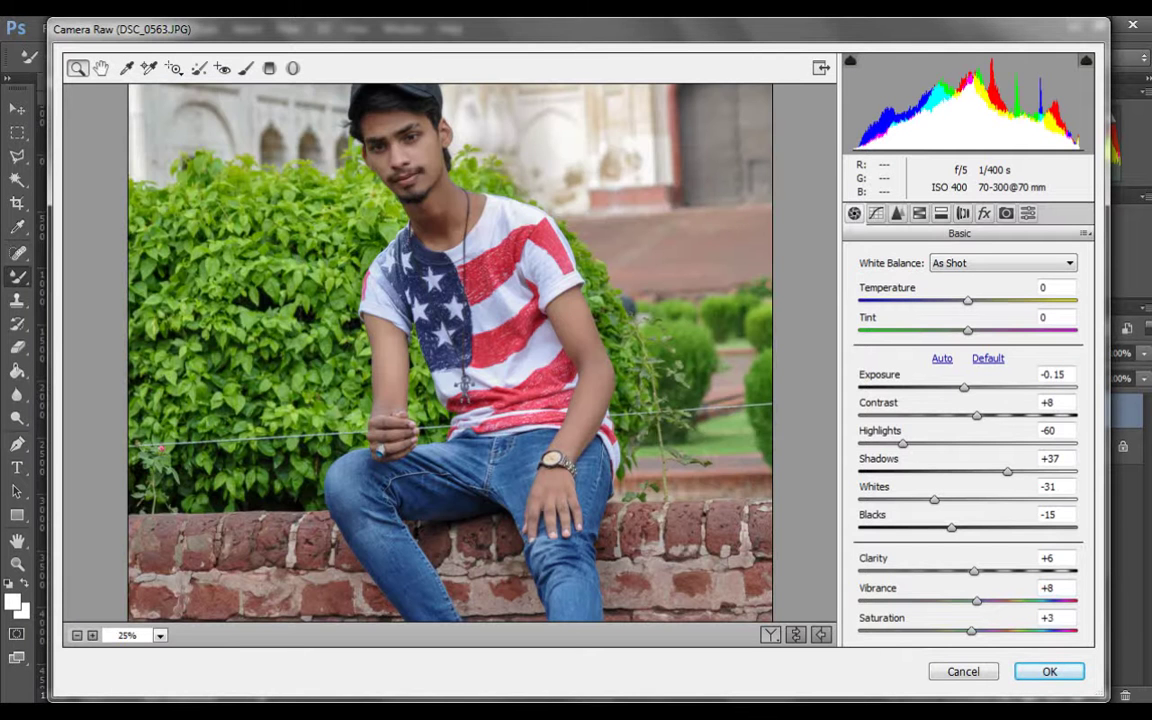
key("Down")
key("Down")
key("Down")
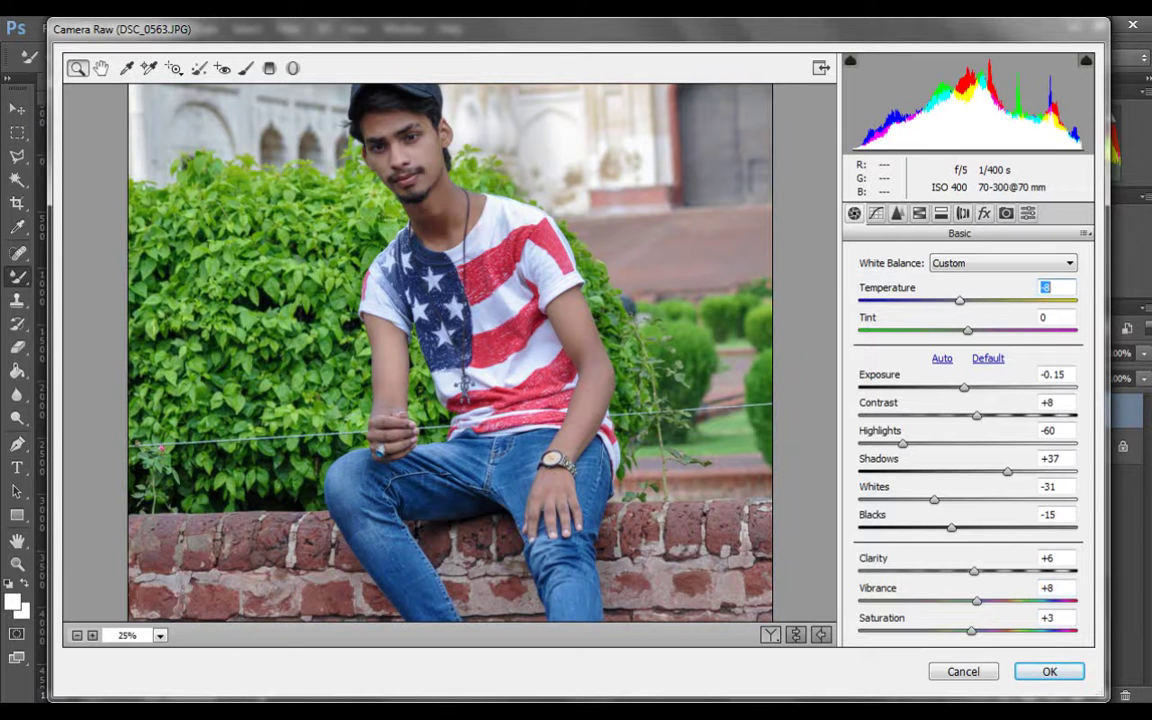
key("Up")
key("Up")
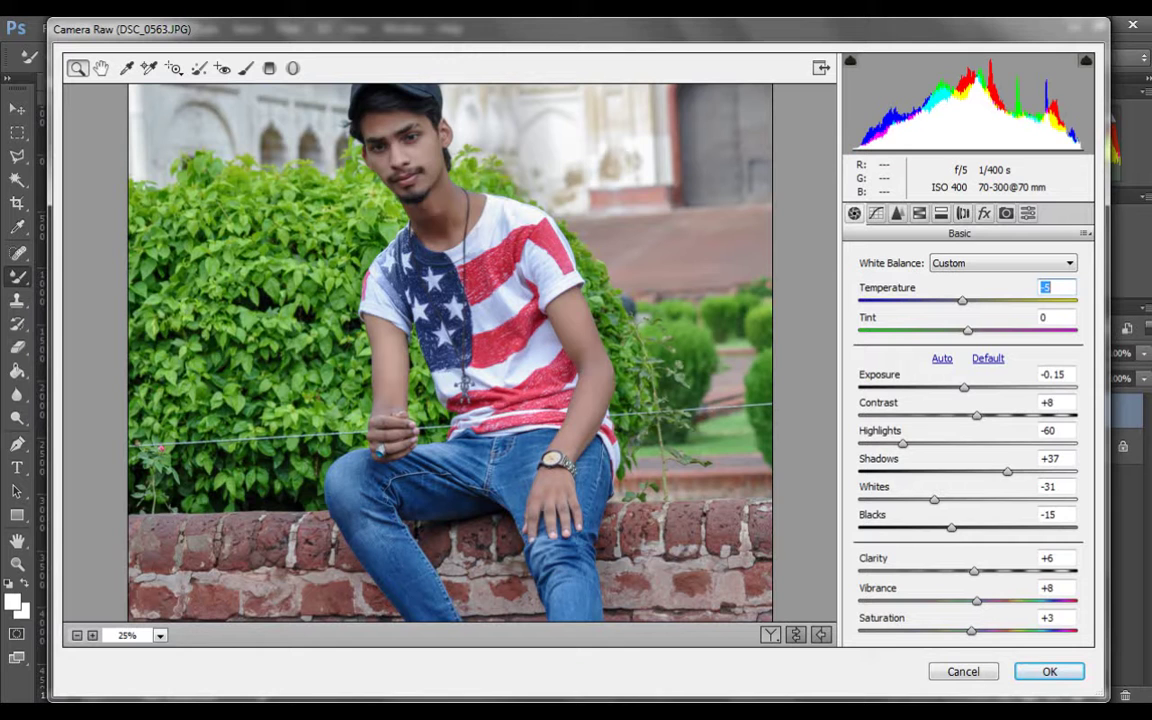
left_click(1057, 317)
key("Down")
key("Down")
key("Down")
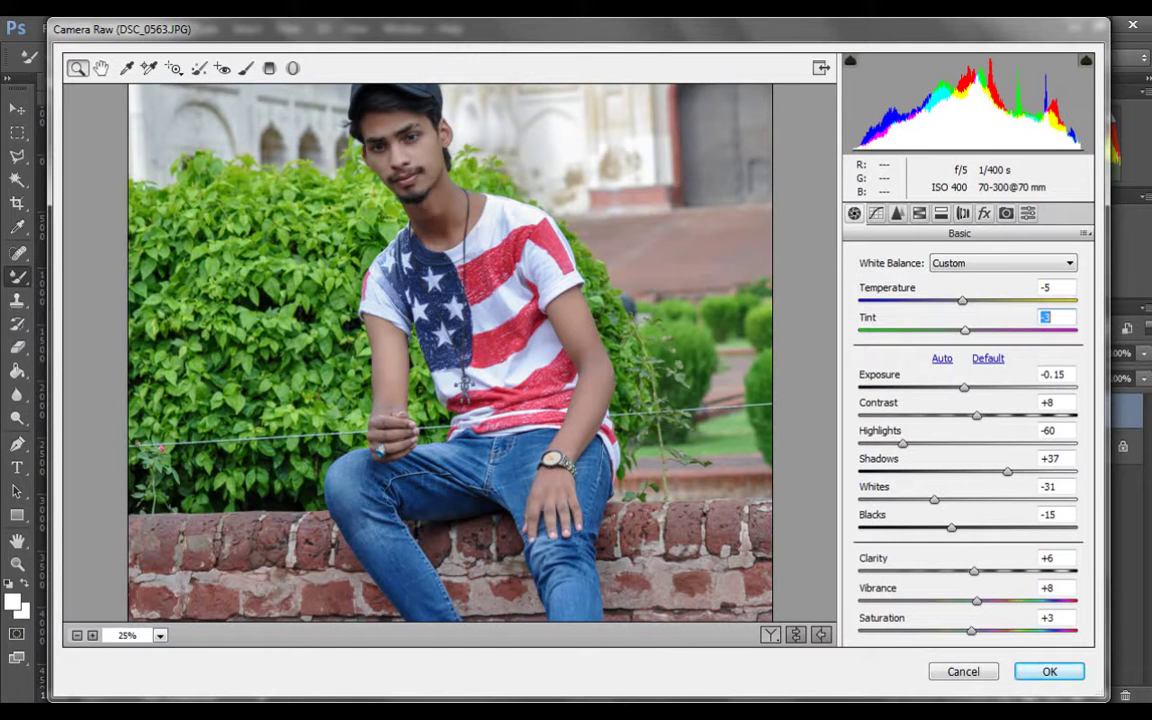
key("Down")
key("Down")
key("ctrl+minus")
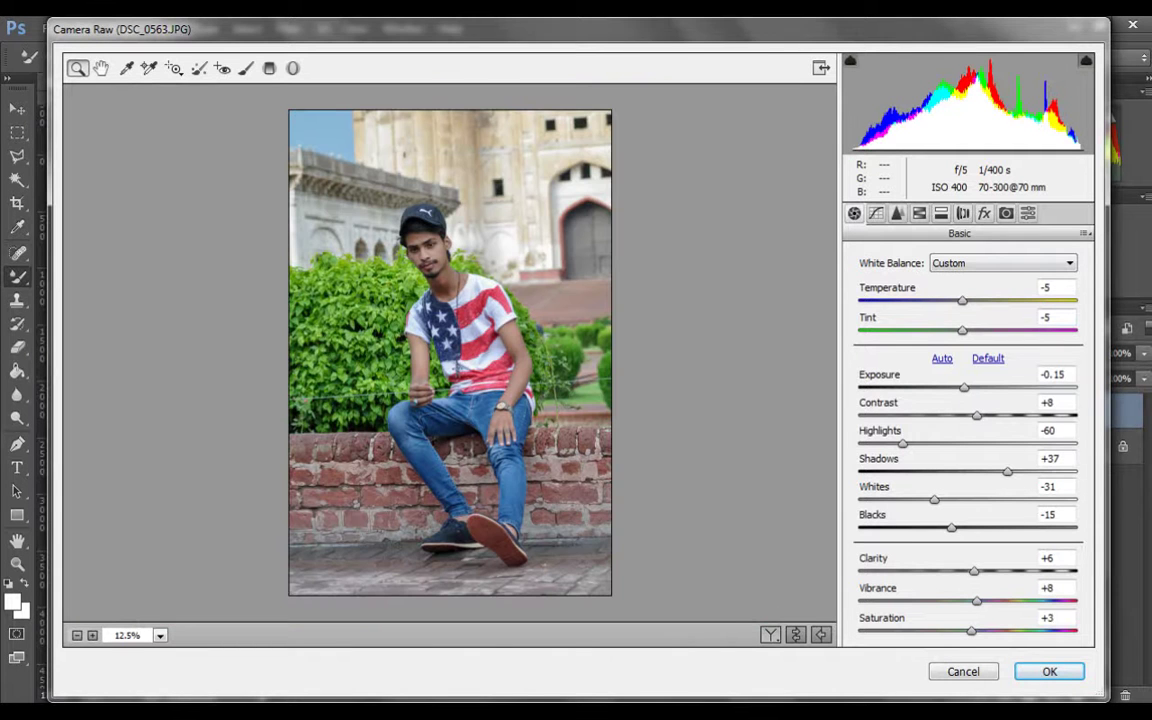
Go to HSL/Grayscale Luminance and set Greens luminance to +4.
left_click(876, 213)
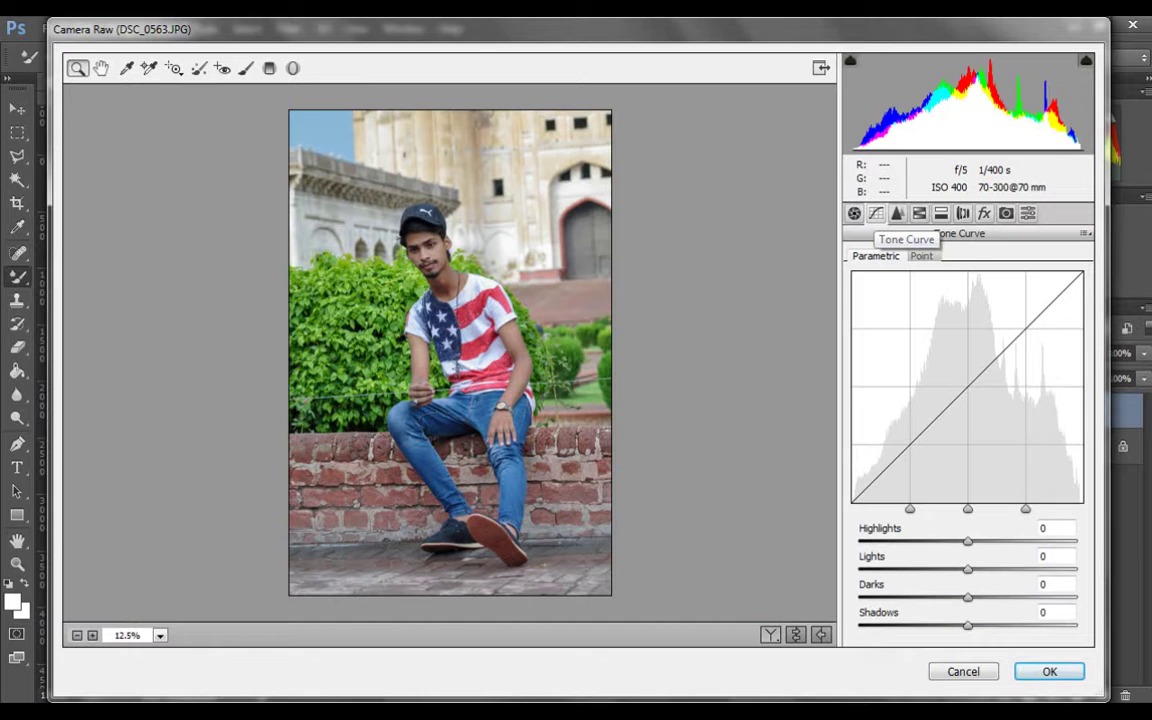
left_click(897, 213)
left_click(919, 213)
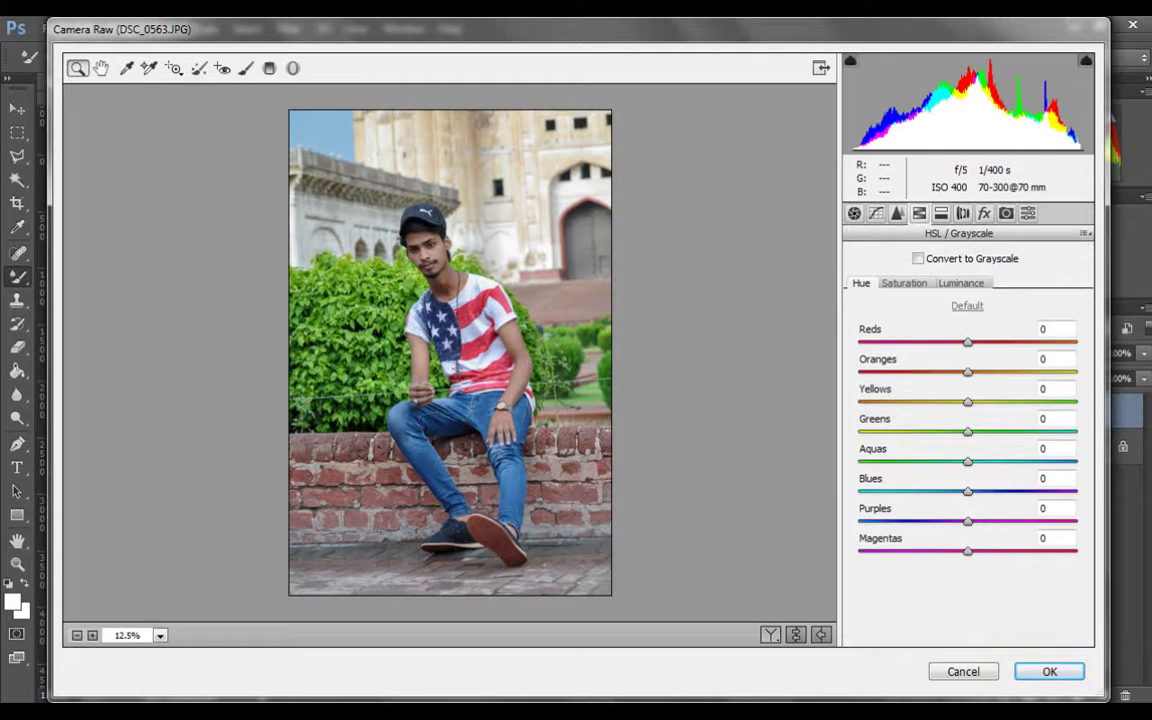
left_click(1057, 418)
type("15")
key("Return")
type("7")
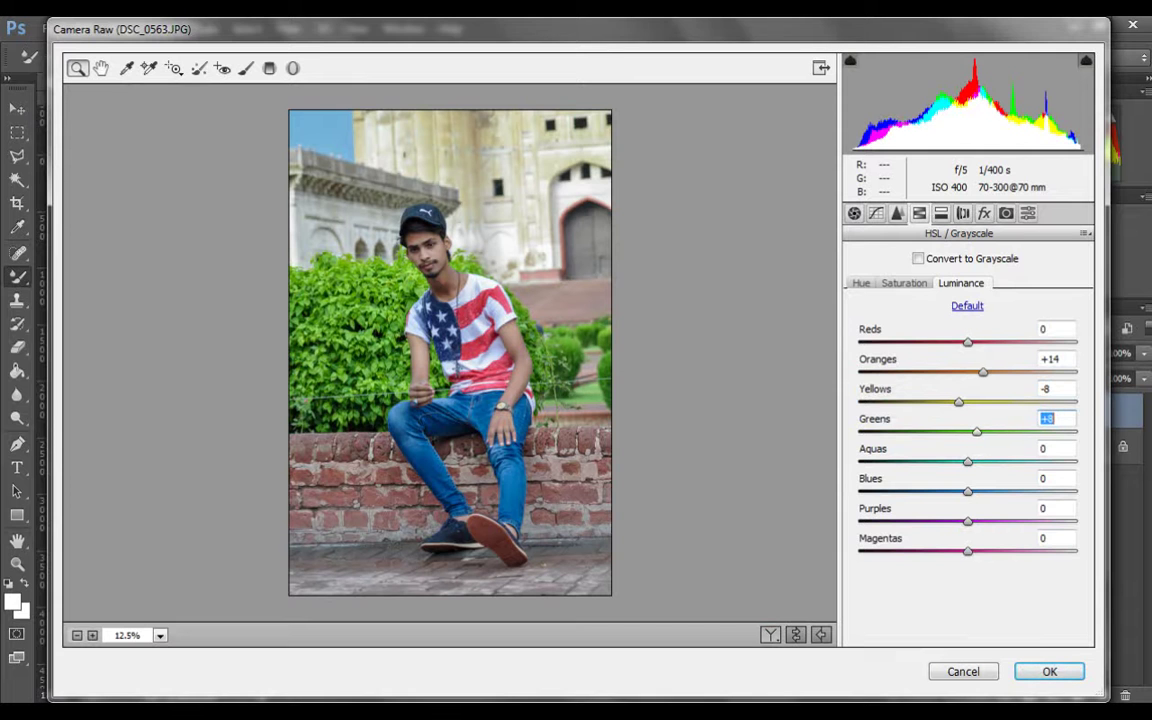
key("Return")
type("4")
key("Return")
Set Aquas and Blues luminance to -10 each.
key("Tab")
type("-10")
key("Return")
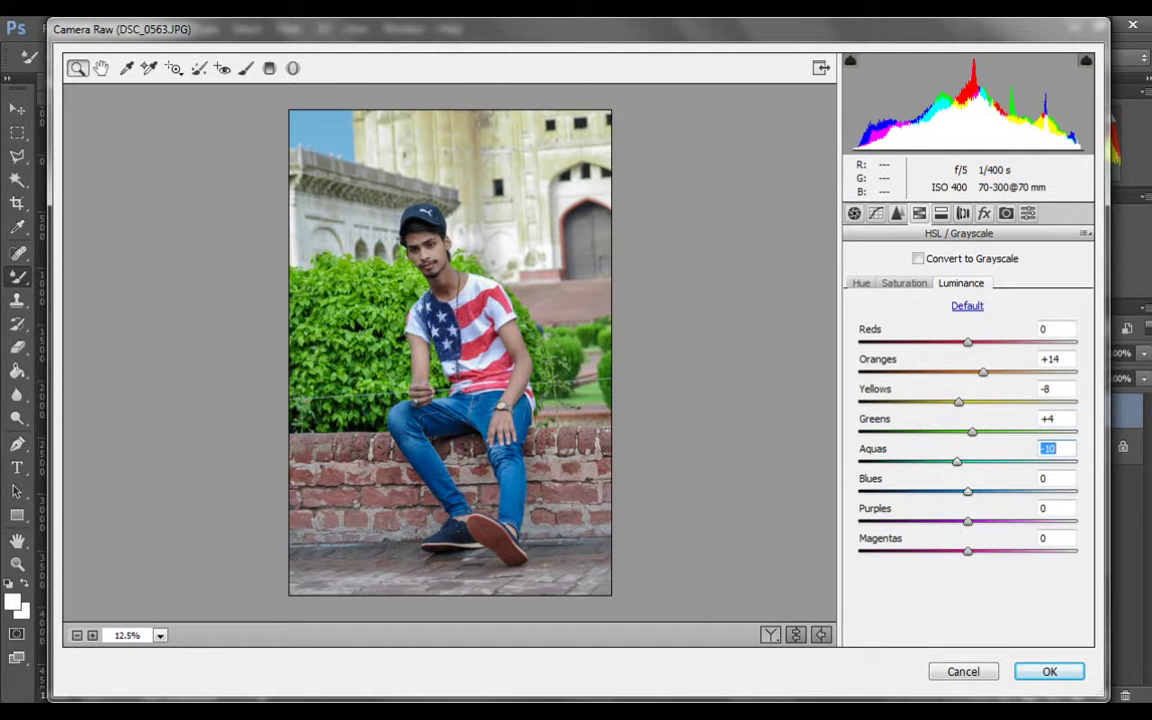
key("Tab")
type("-10")
key("Return")
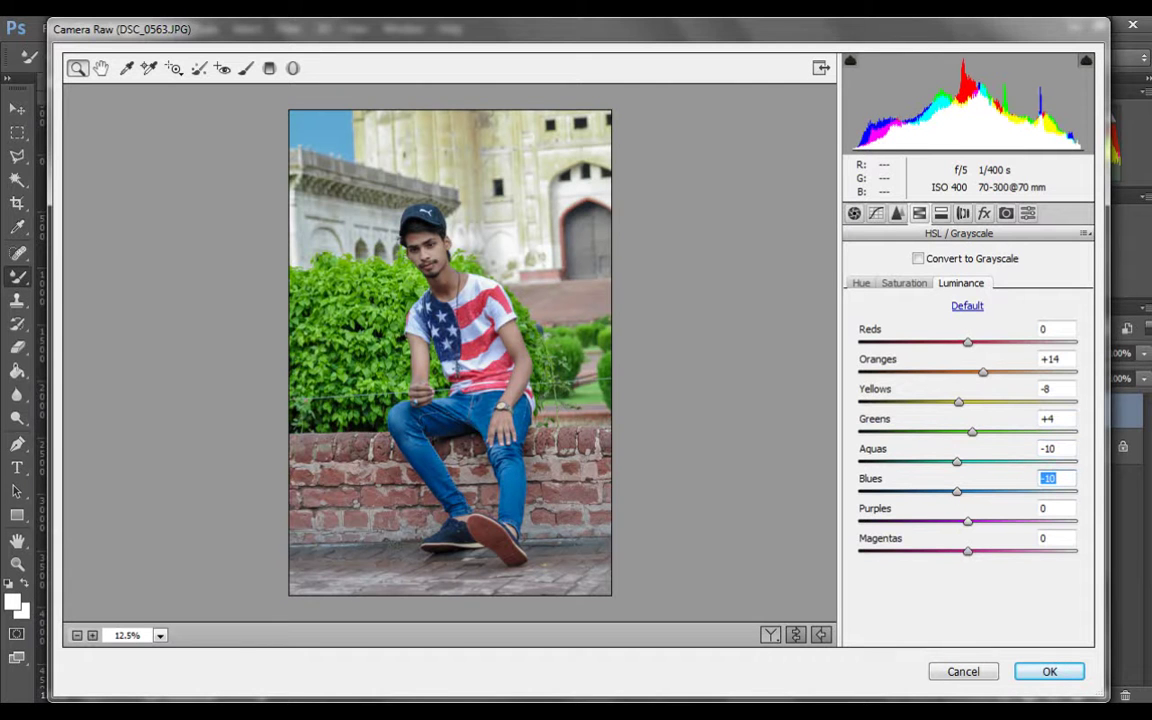
Set Purples luminance to -7 and Magentas luminance to -4.
key("Tab")
type("-7")
key("Return")
key("Tab")
type("-2")
key("Return")
type("-4")
key("Return")
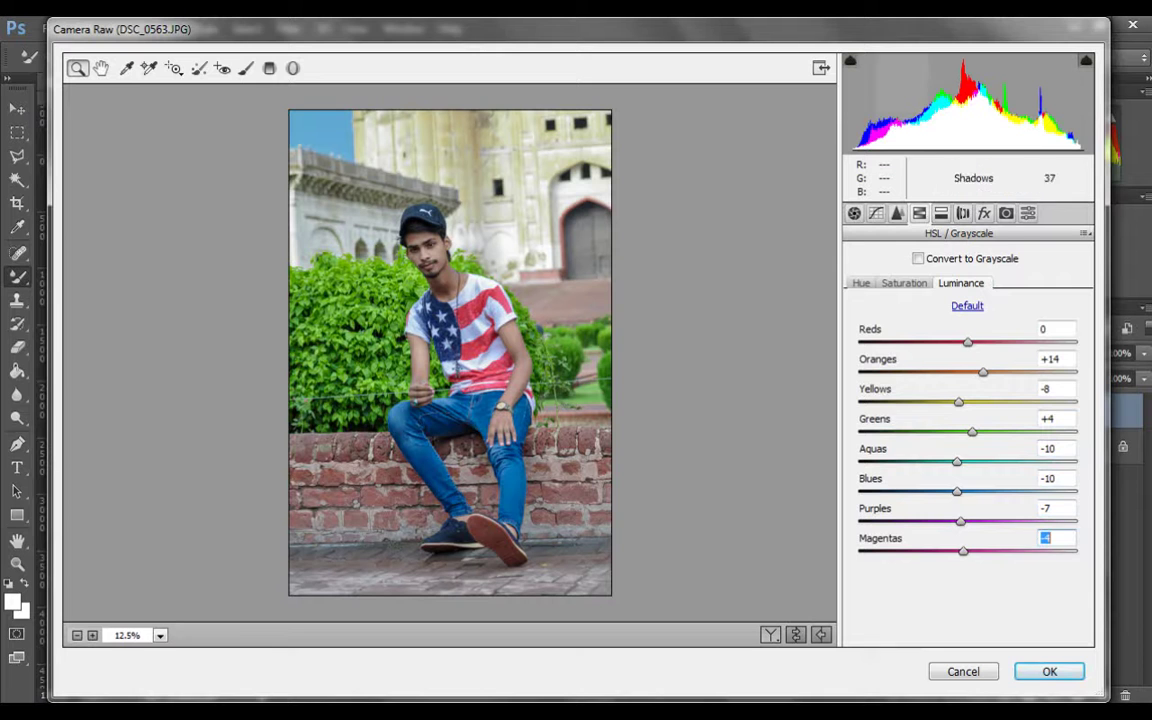
Step through the Split Toning, Lens Correction and Effects tabs to Camera Calibration.
left_click(962, 213)
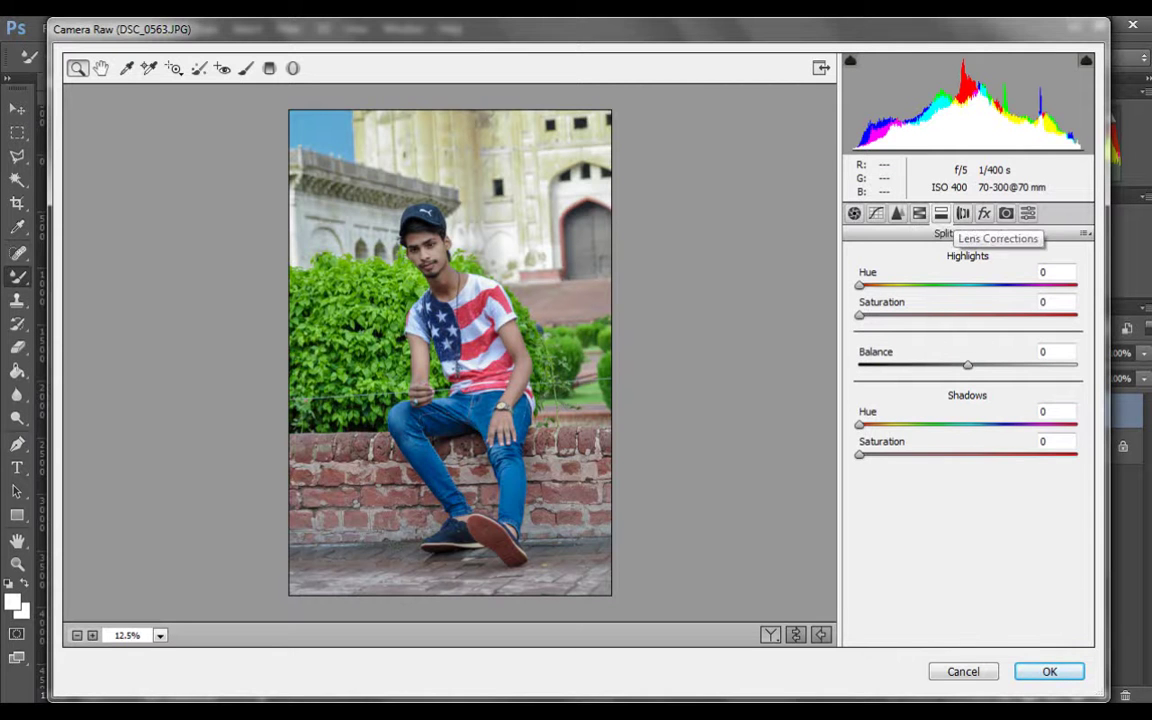
left_click(962, 213)
left_click(984, 213)
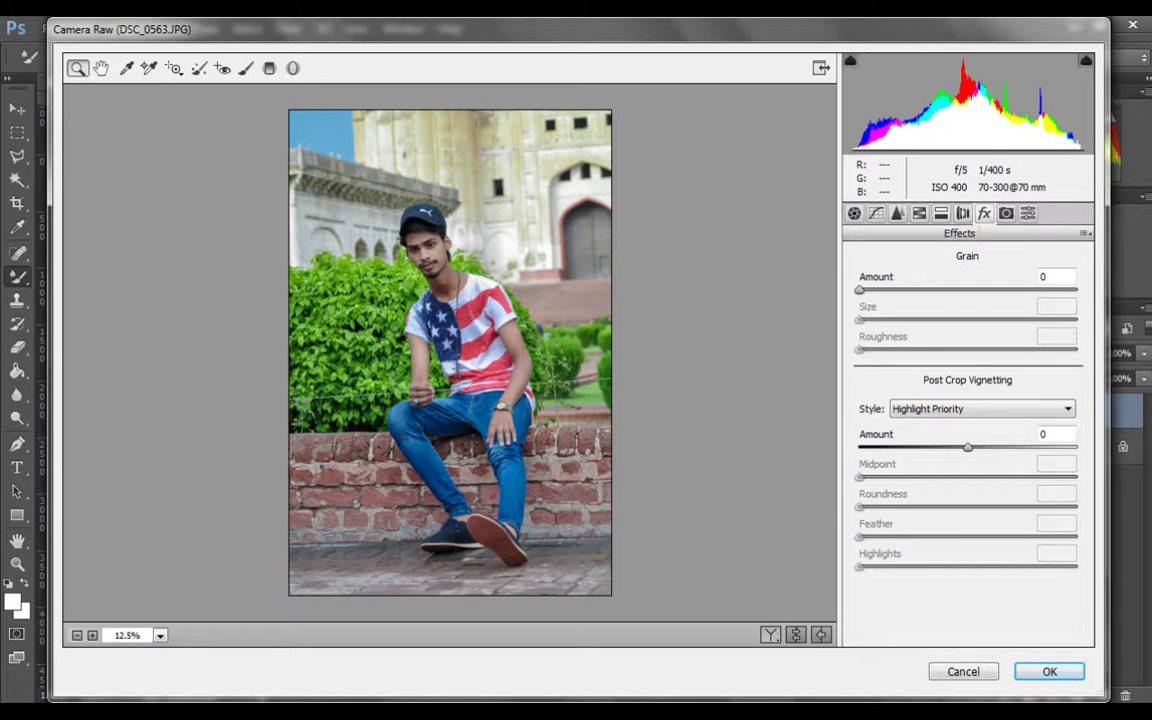
left_click(1006, 213)
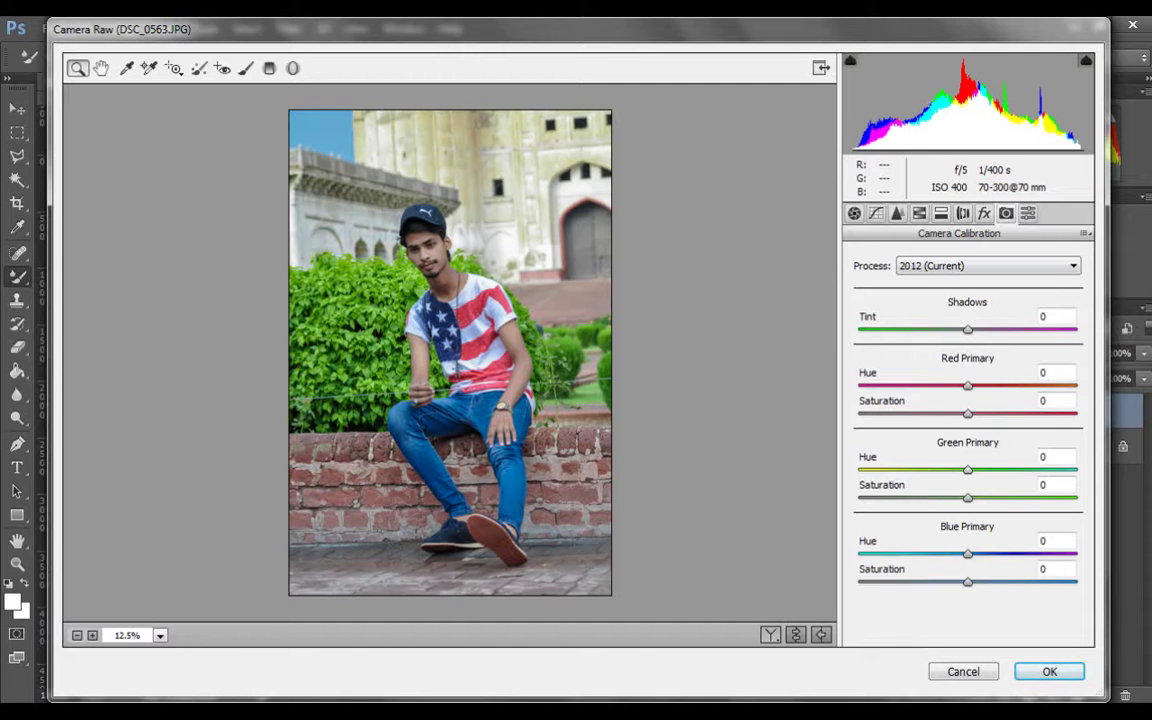
Set the Green Primary hue to +18 and zoom in to inspect the shirt detail.
left_click(1055, 456)
type("18")
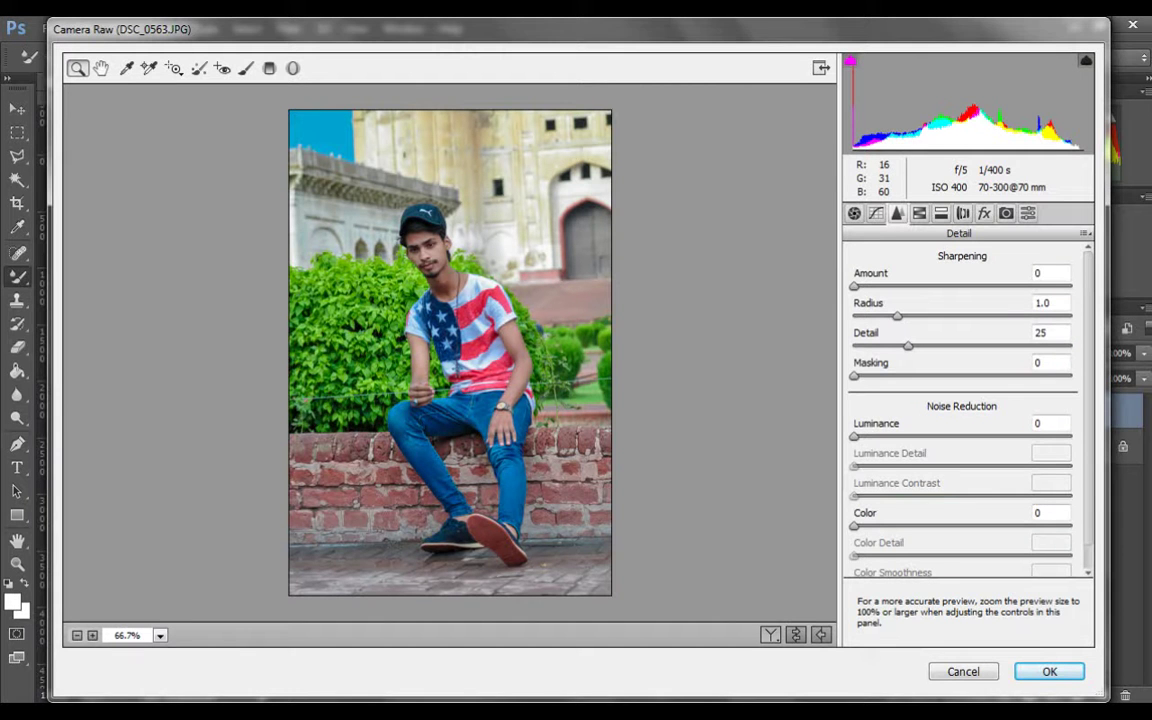
key("ctrl+plus")
key("ctrl+plus")
key("ctrl+plus")
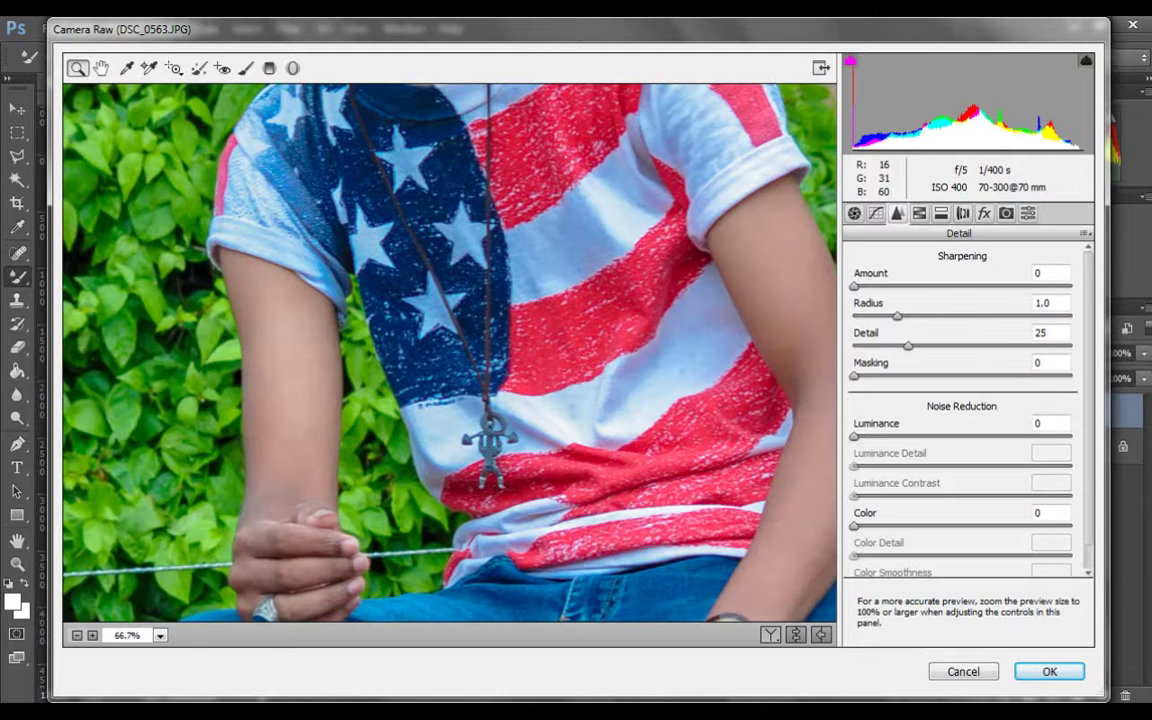
scroll(450, 350, "up", 1)
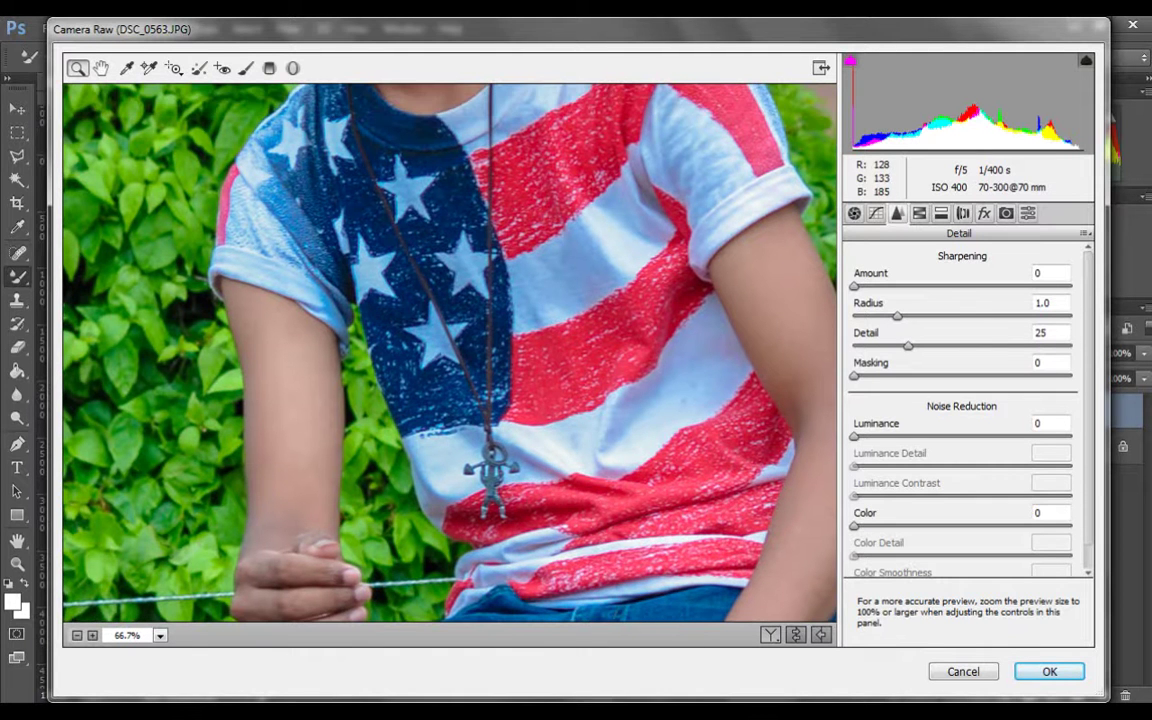
key("ctrl+minus")
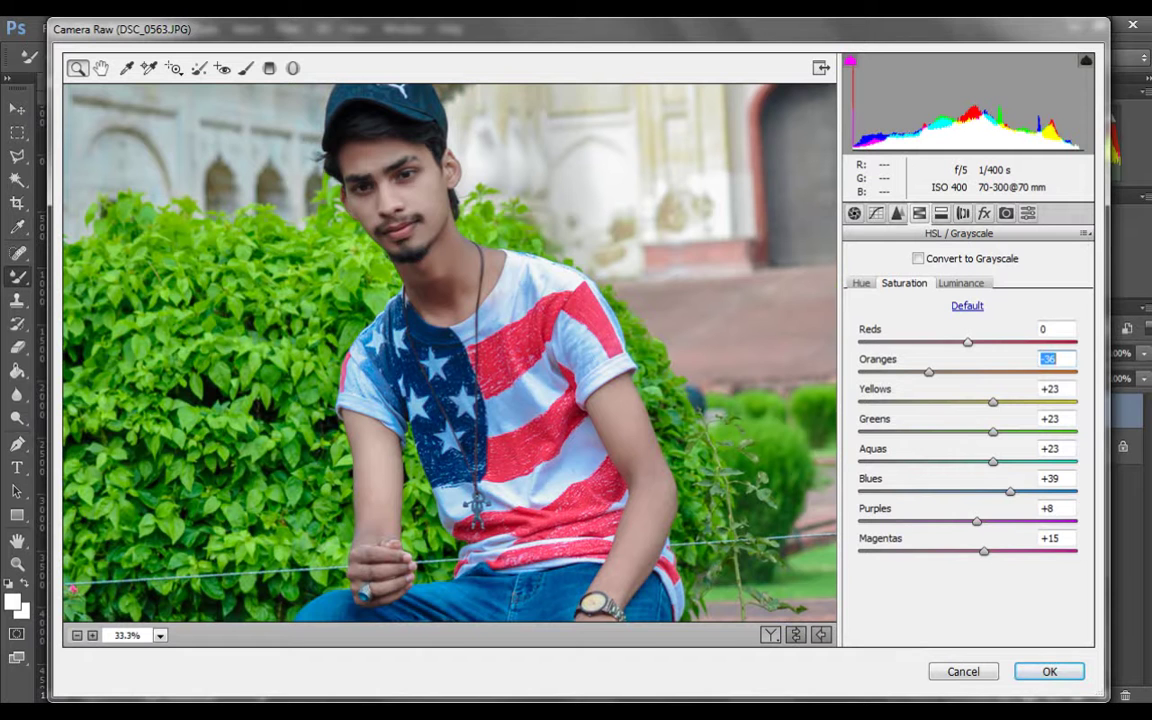
Raise Reds saturation to +26.
left_click(1048, 329)
type("19")
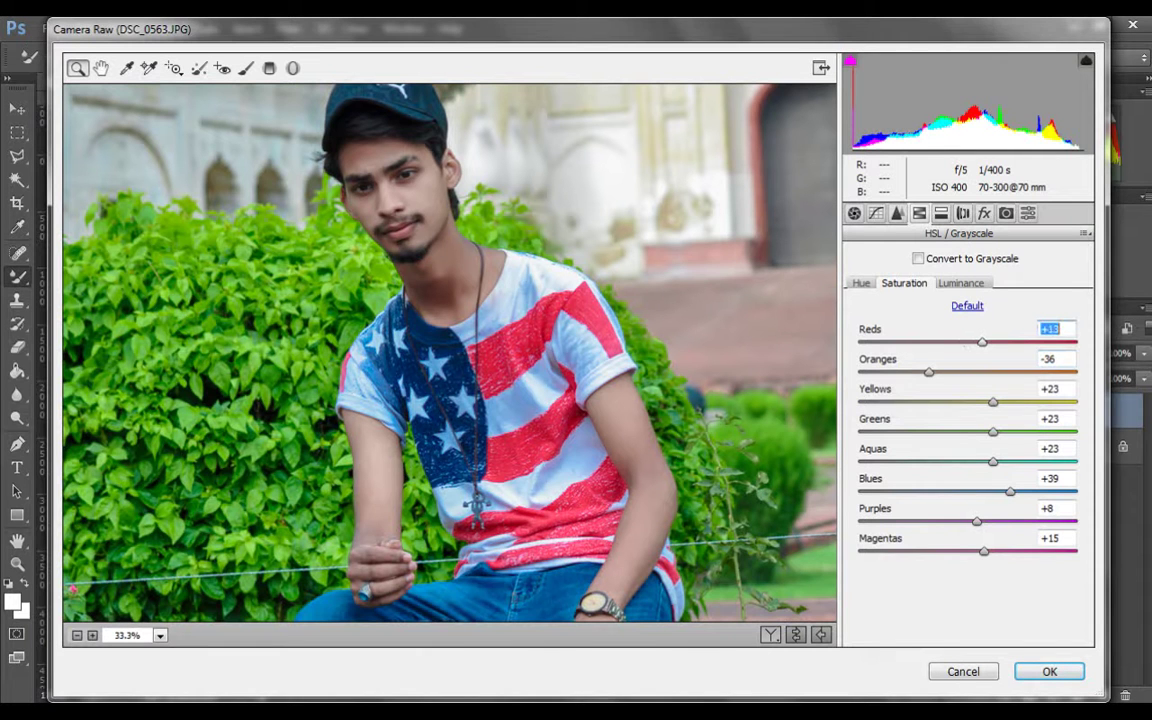
key("Up")
key("Up")
key("Up")
key("Up")
key("Up")
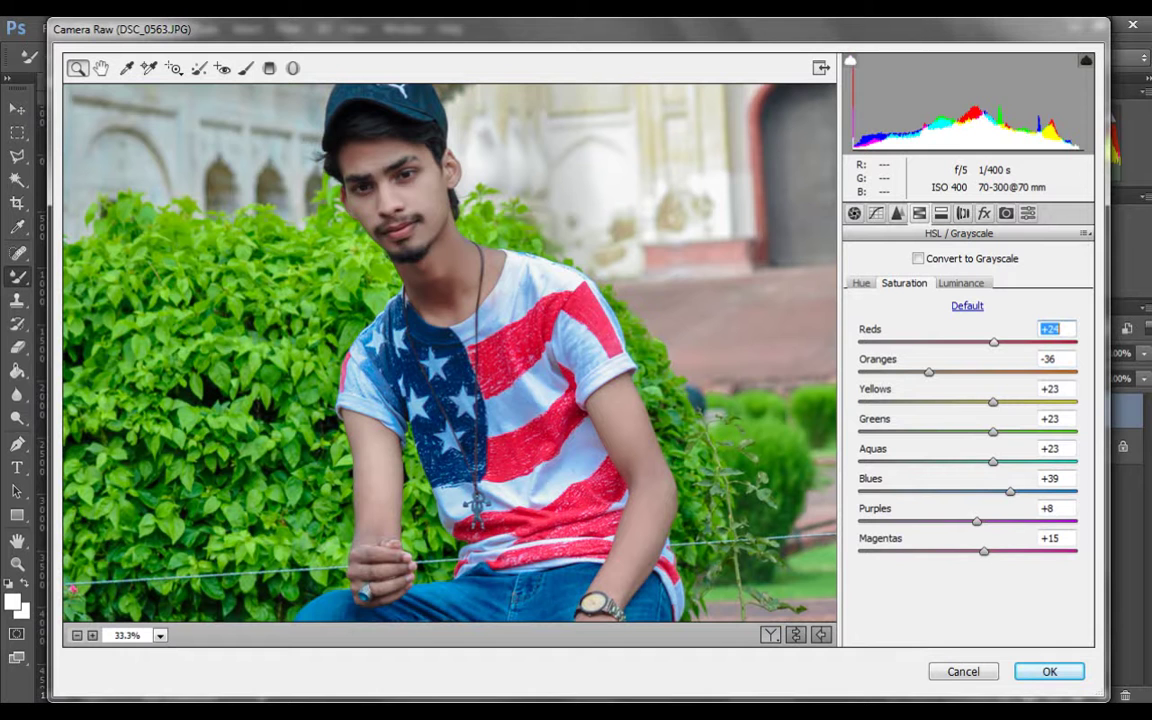
key("Up")
key("Up")
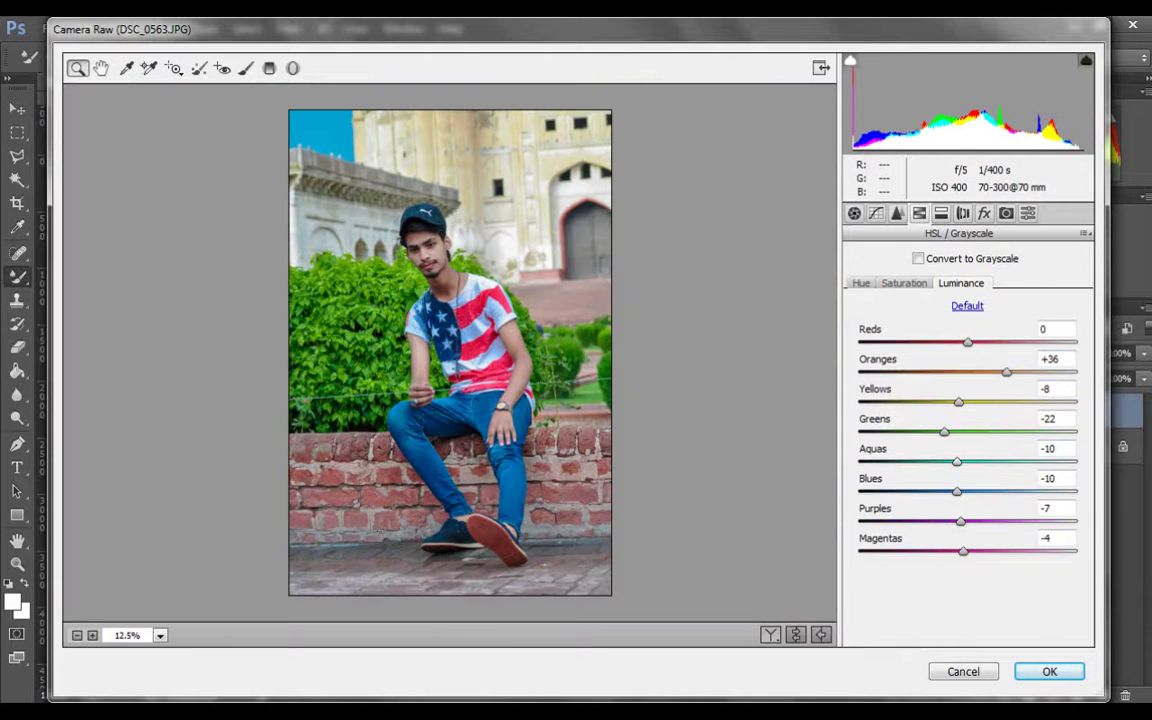
Set Aquas luminance to -15 and apply the Camera Raw edits.
left_click(1047, 448)
key("Down")
key("Down")
key("Down")
key("Return")
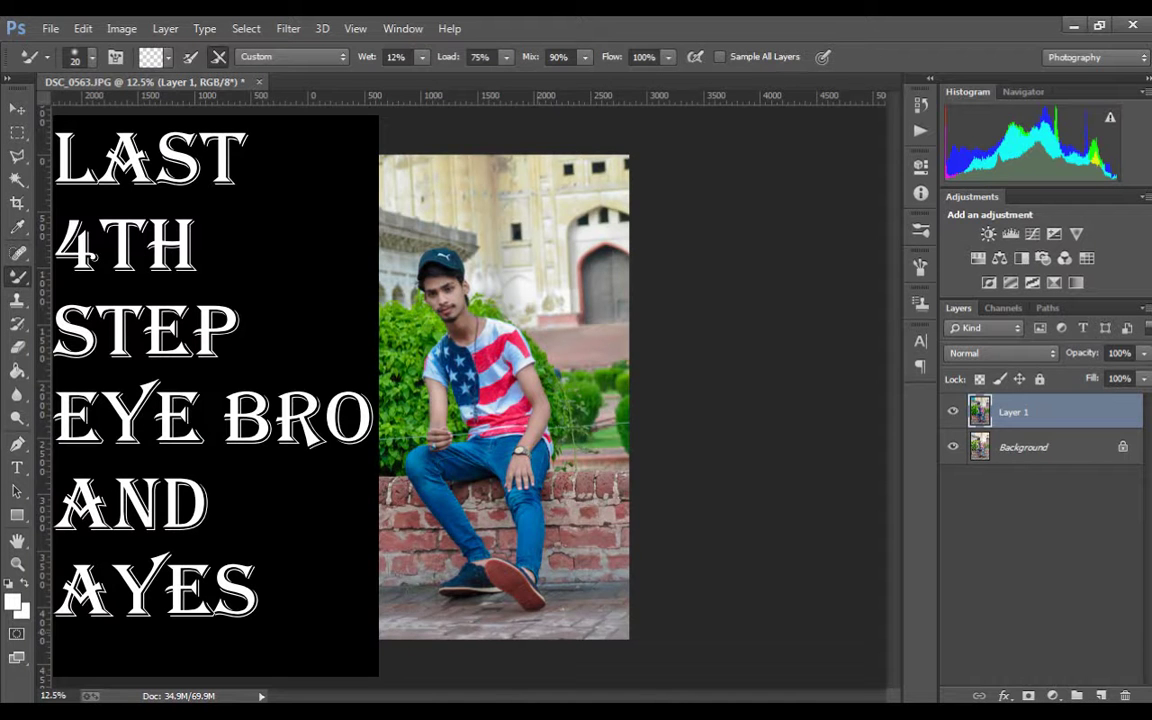
Zoom the canvas to 200% on the subject's face and select the Dodge Tool.
key("ctrl+plus")
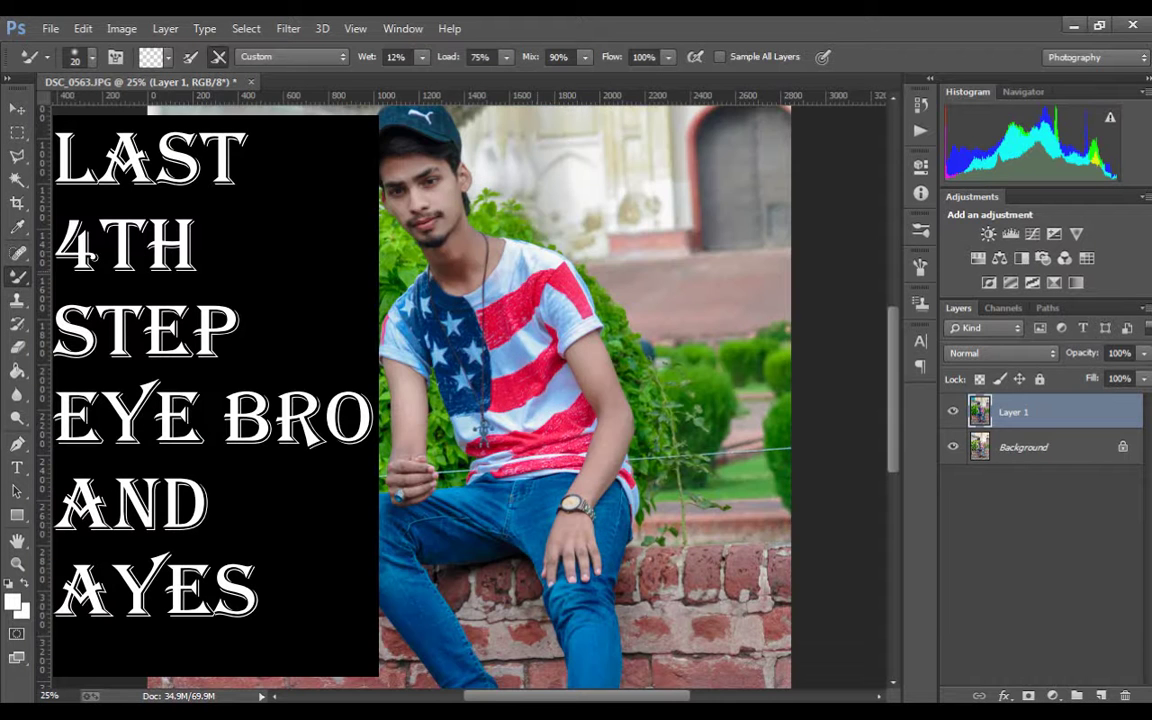
key("ctrl+plus")
key("ctrl+plus")
key("ctrl+plus")
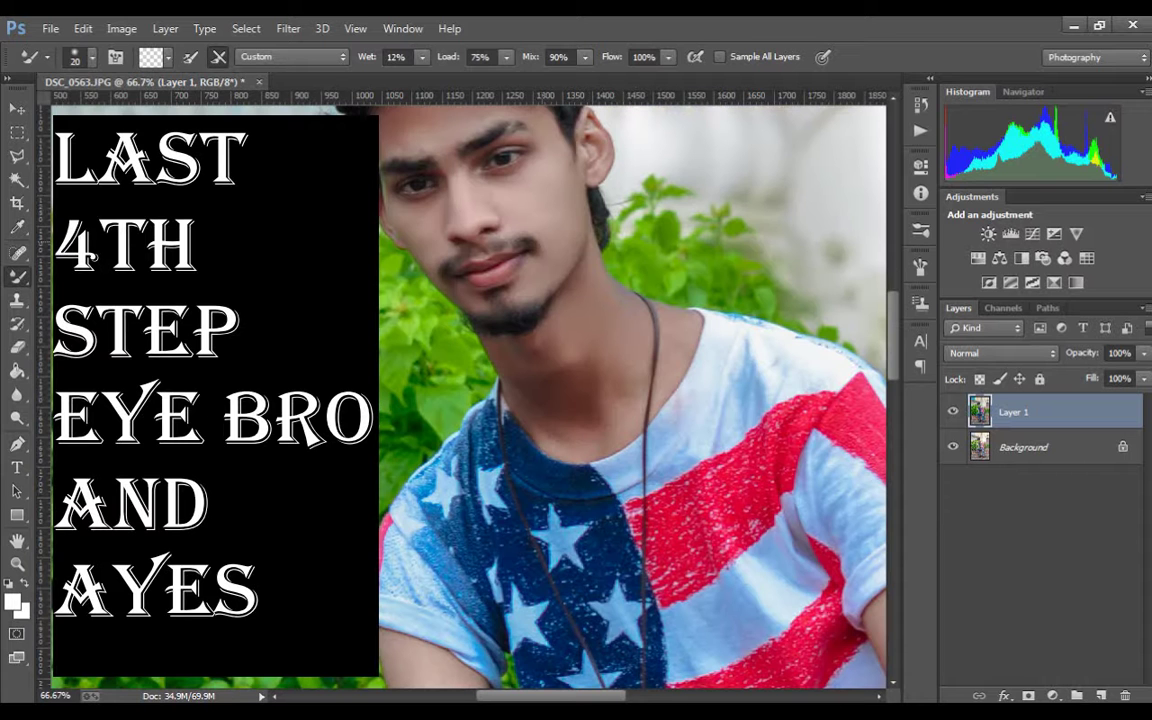
scroll(470, 390, "up", 5)
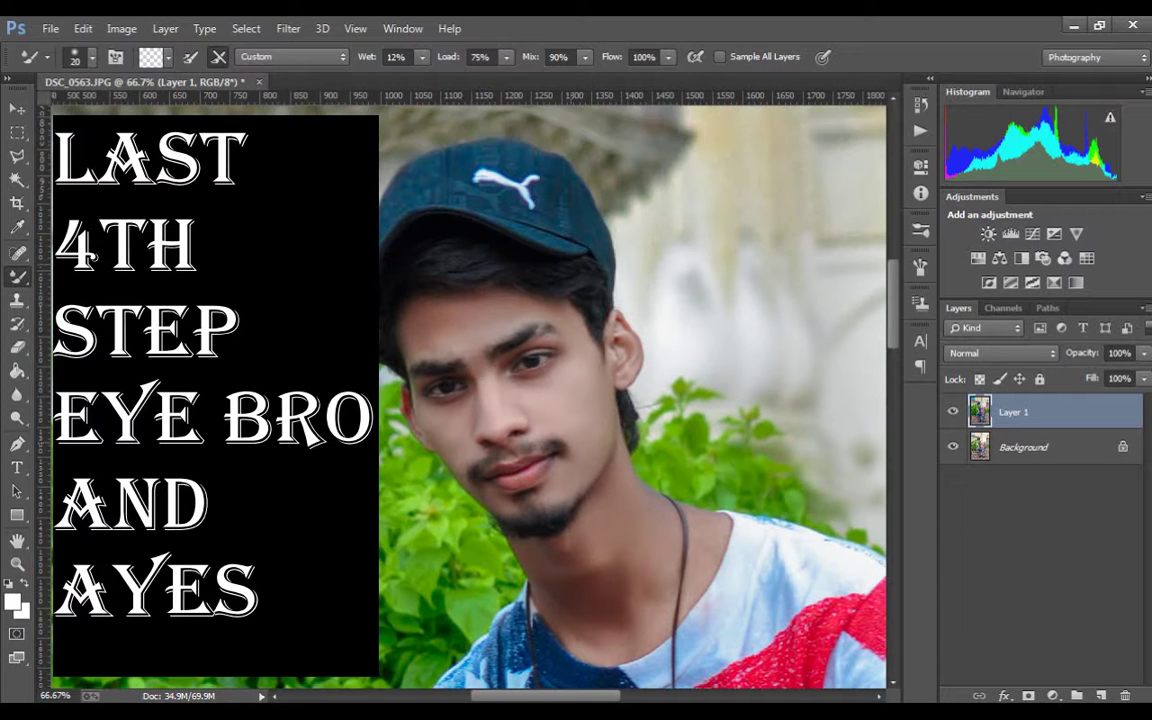
key("ctrl+plus")
key("ctrl+plus")
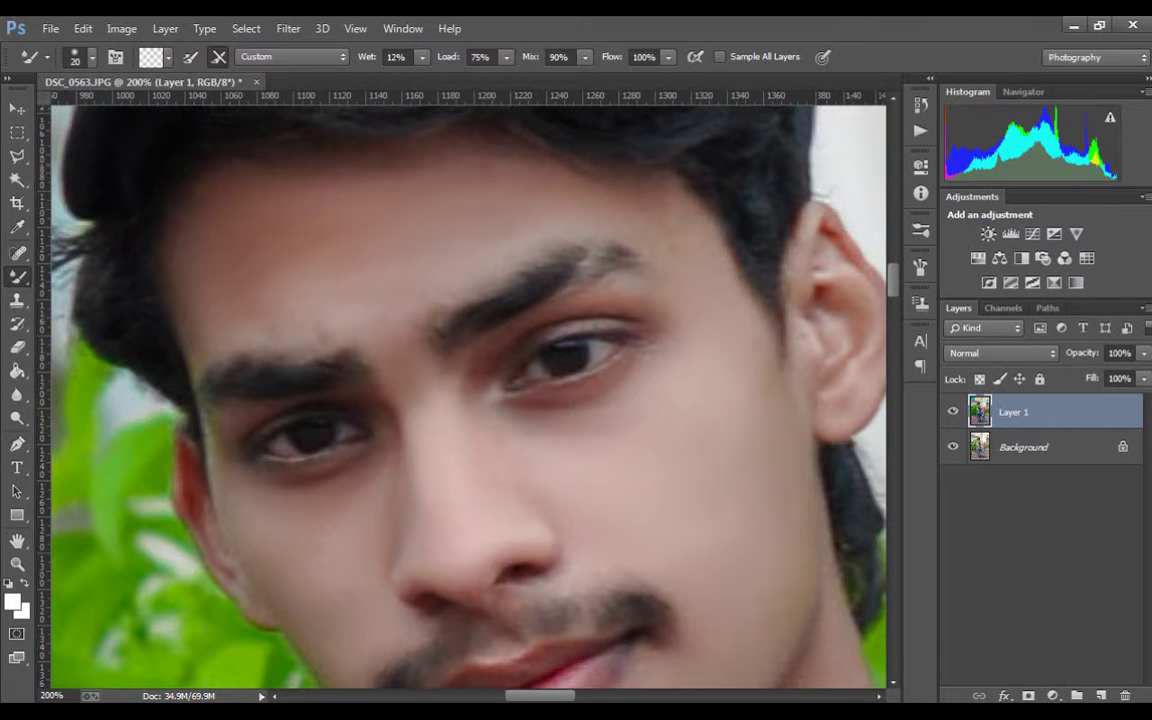
left_click(17, 418)
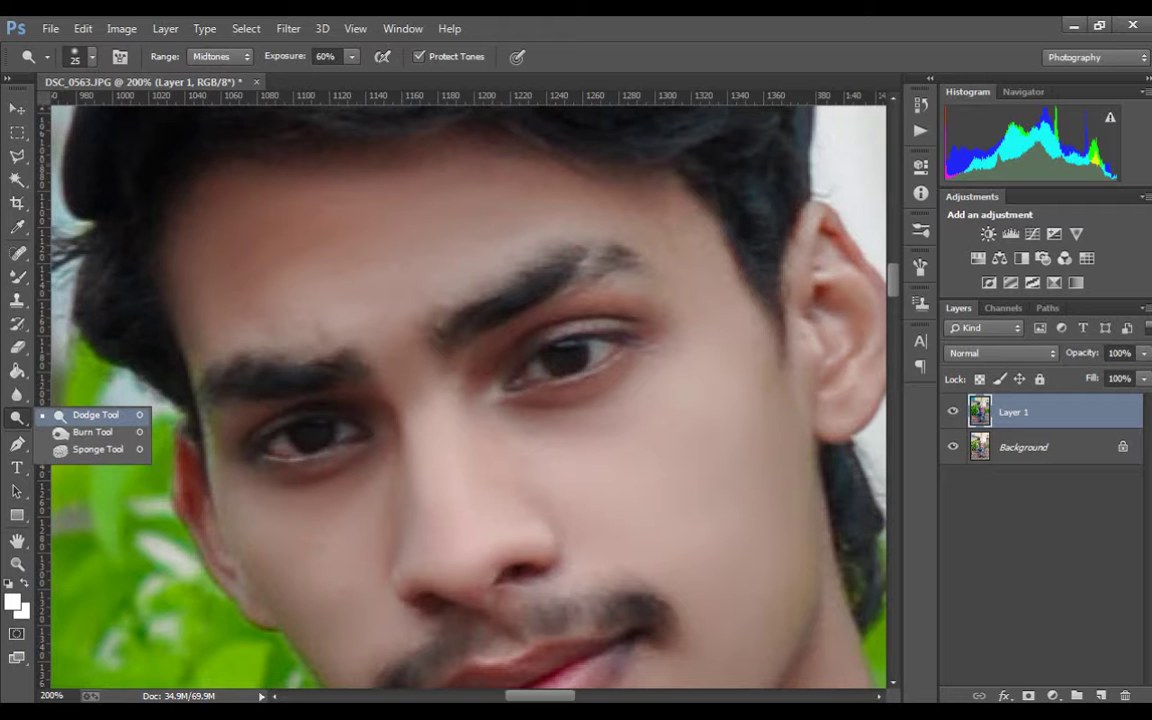
Zoom to 600% on the eye and lighten the iris with an 8 px Dodge brush.
left_click(95, 414)
key("ctrl+plus")
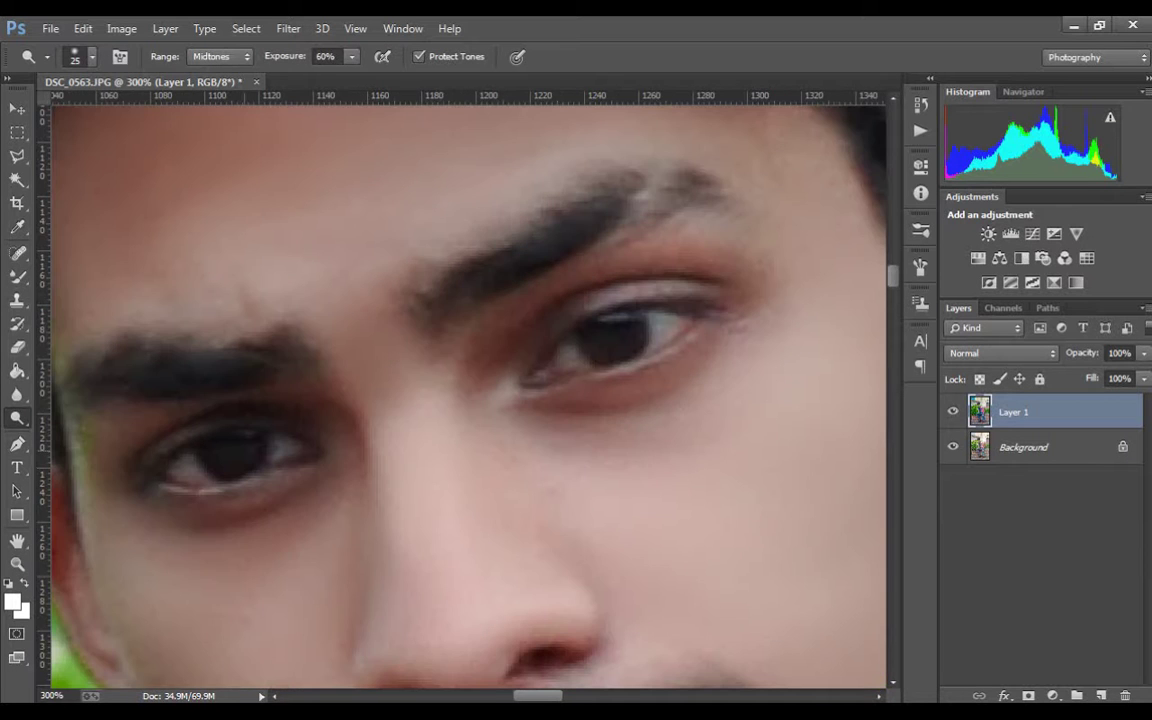
scroll(465, 390, "right", 2)
key("bracketleft")
key("bracketleft")
key("ctrl+plus")
key("bracketright")
key("bracketright")
key("bracketright")
key("bracketleft")
key("bracketleft")
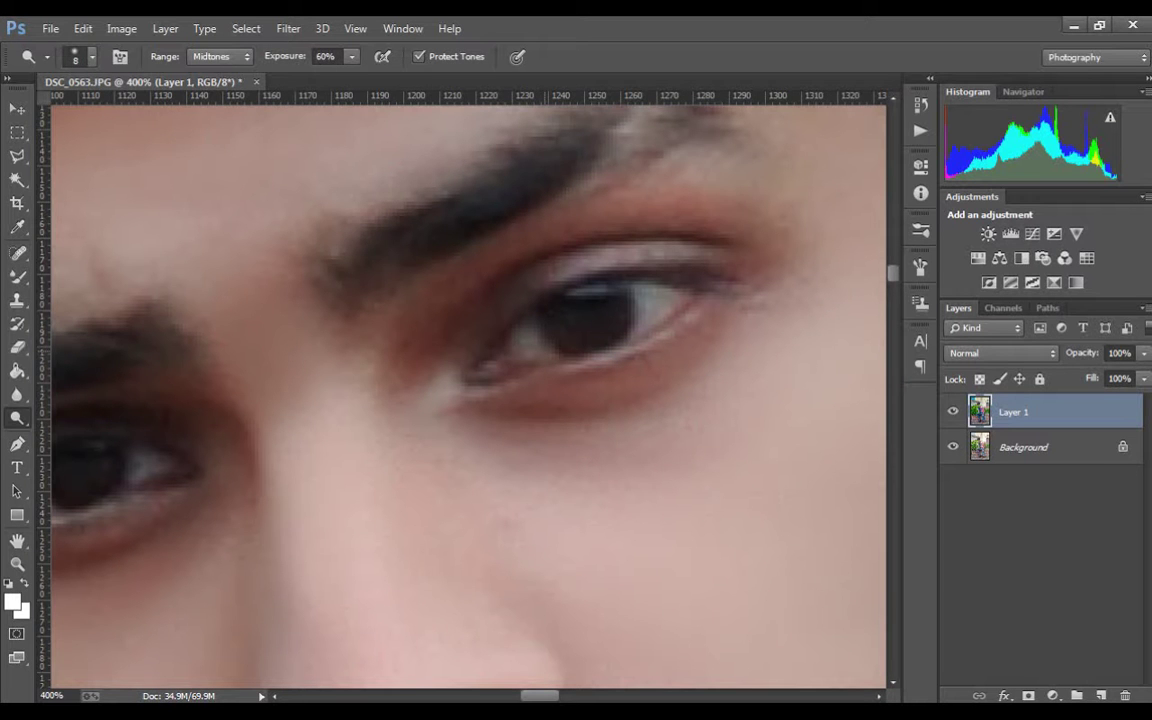
key("ctrl+plus")
key("ctrl+plus")
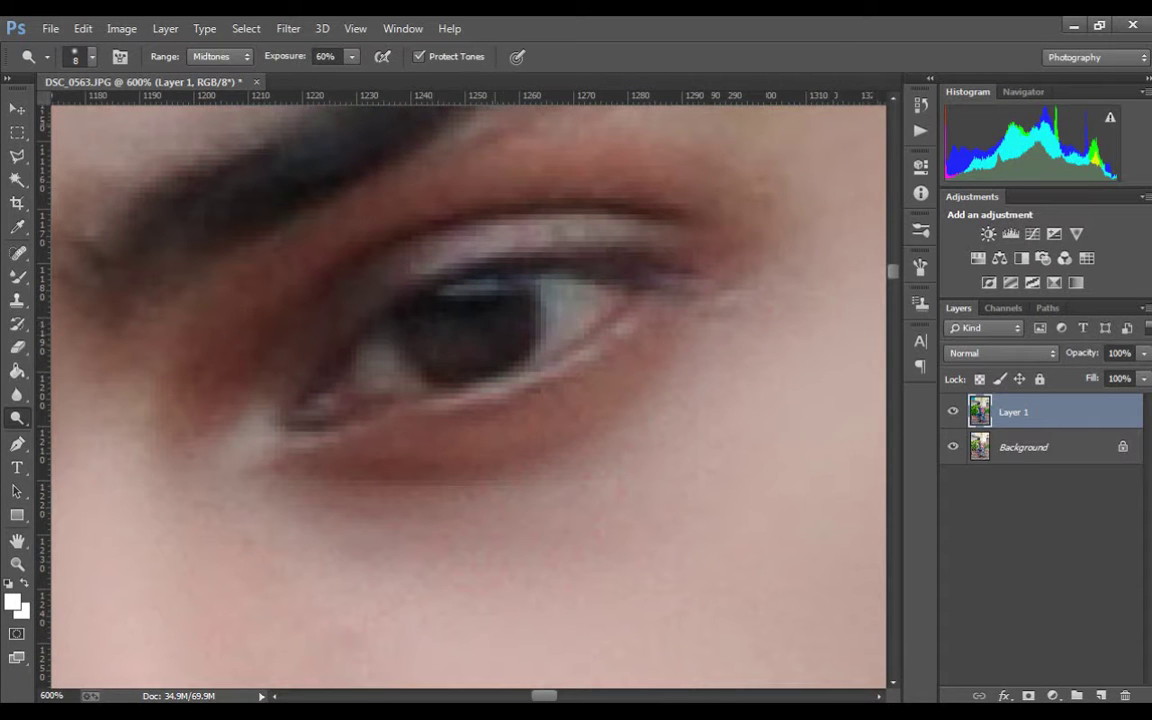
left_click_drag(418, 316, 445, 345)
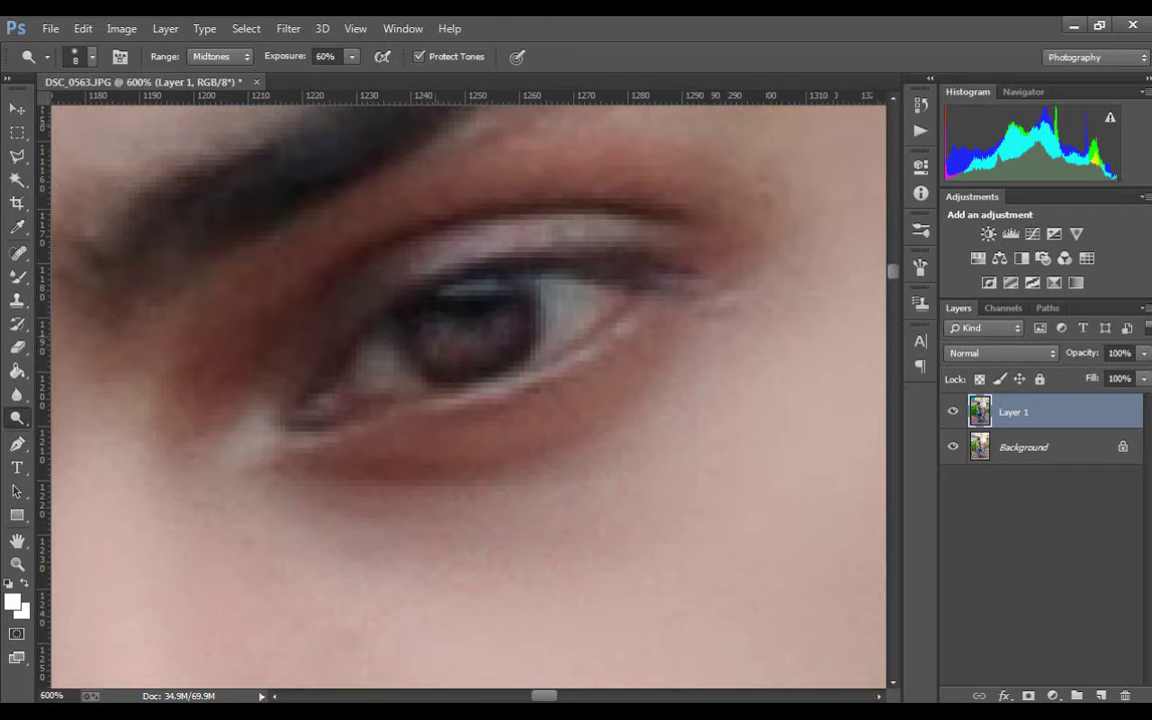
mouse_move(392, 330)
left_mouse_down()
mouse_move(447, 330)
mouse_move(400, 332)
left_mouse_up()
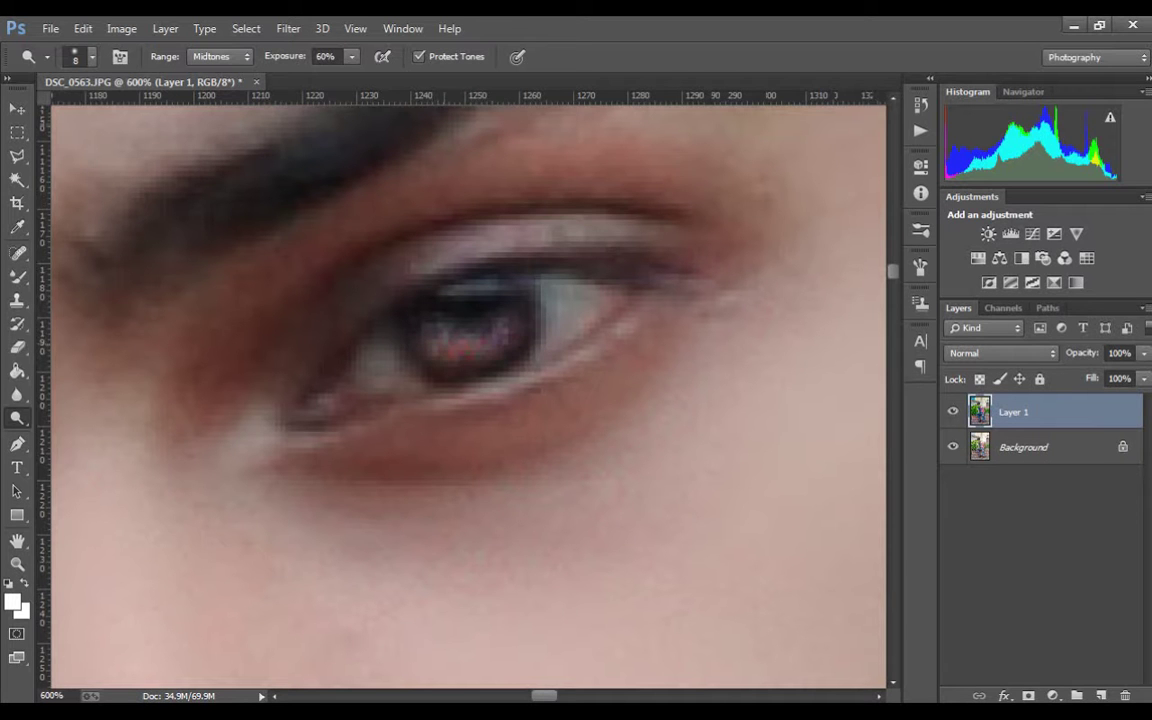
Zoom in and out to review the brightened eyes, ending at 66.7% on the portrait.
key("ctrl+1")
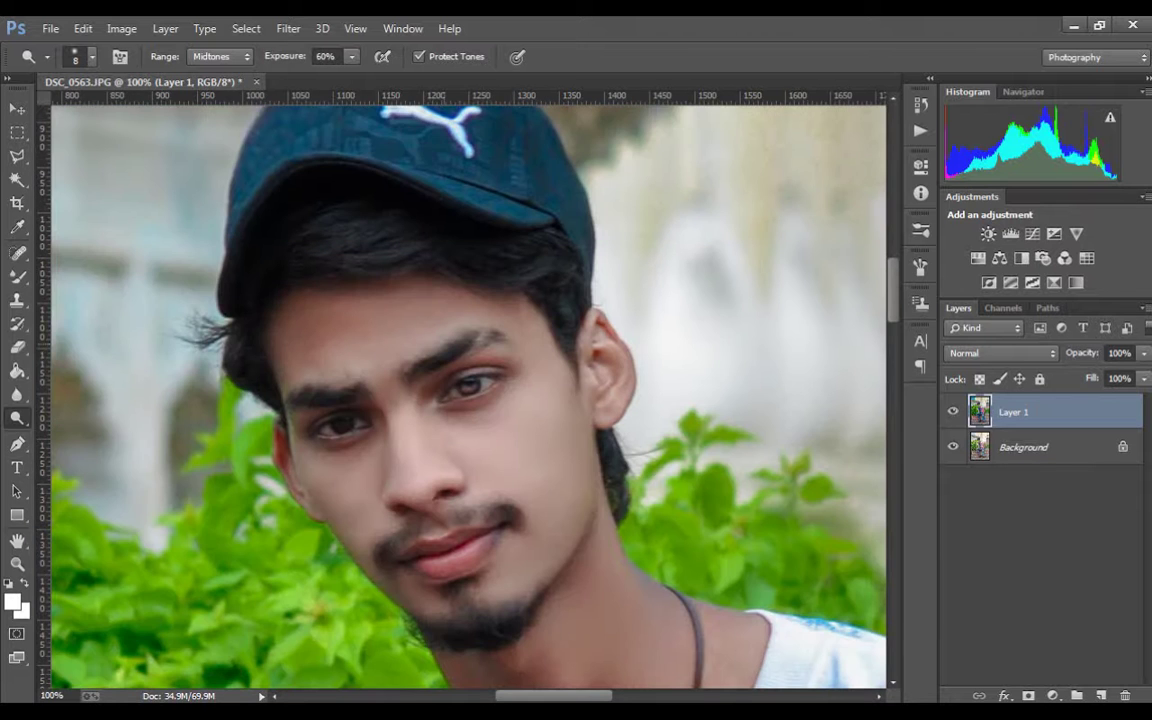
left_click_drag(470, 400, 556, 360)
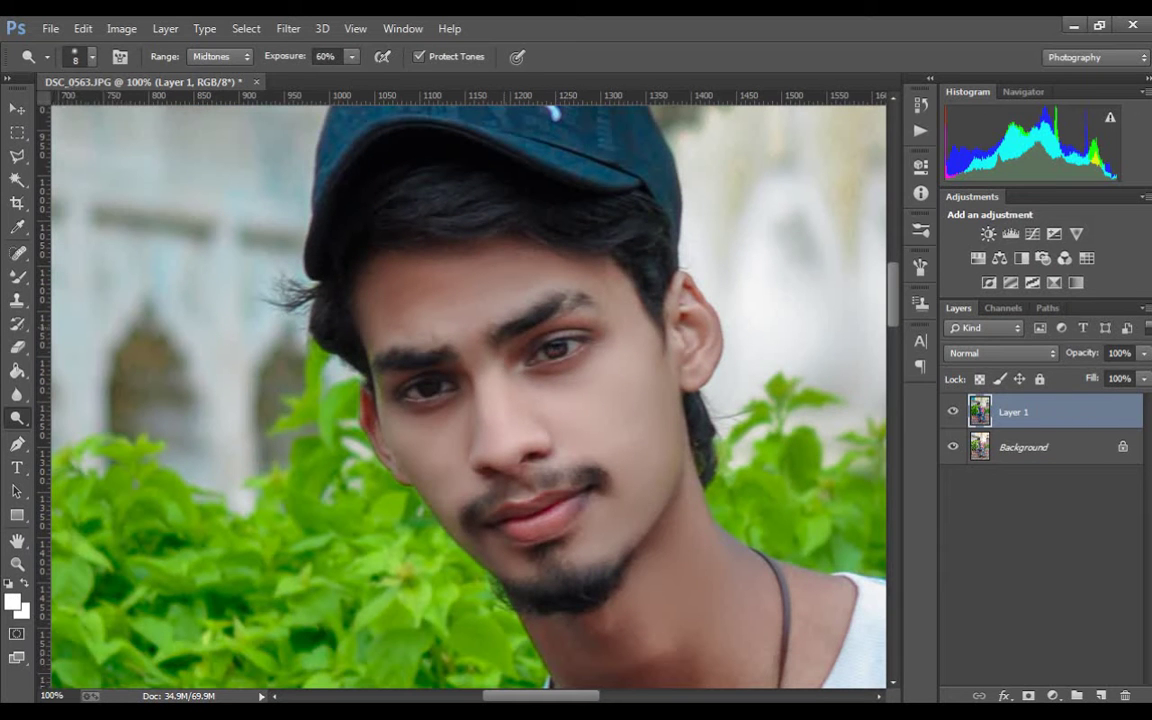
key("ctrl+plus")
key("ctrl+plus")
key("ctrl+plus")
key("ctrl+plus")
key("ctrl+plus")
key("ctrl+plus")
scroll(468, 394, "up", 3)
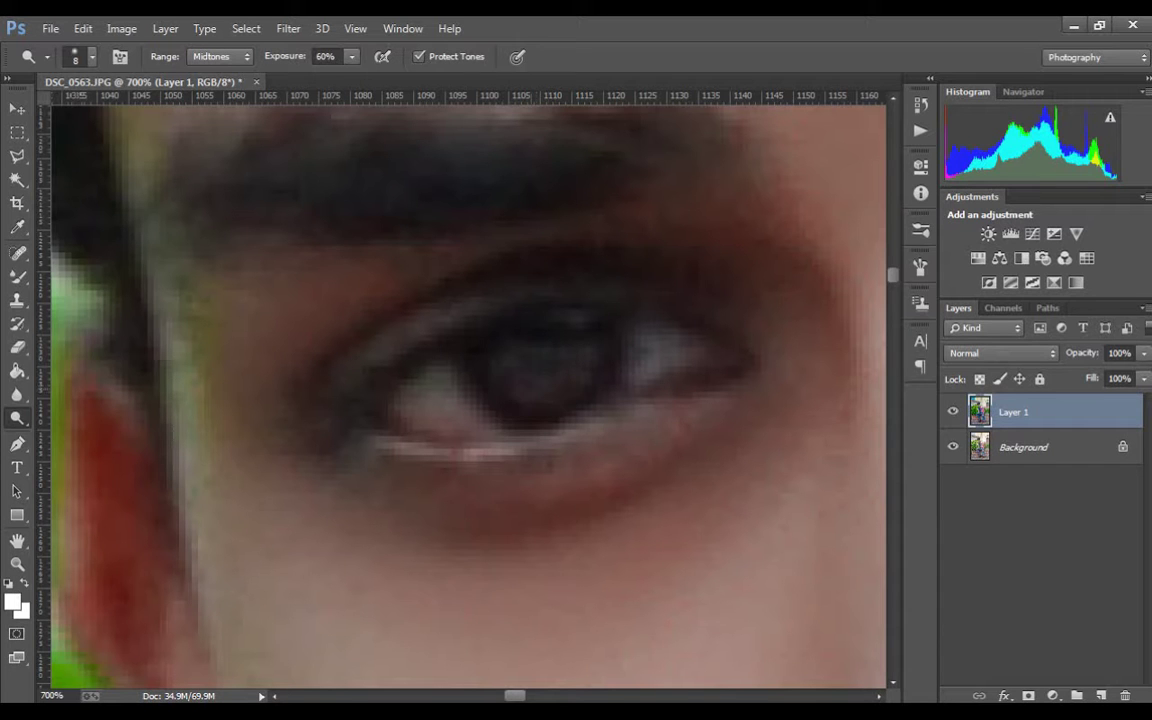
key("ctrl+1")
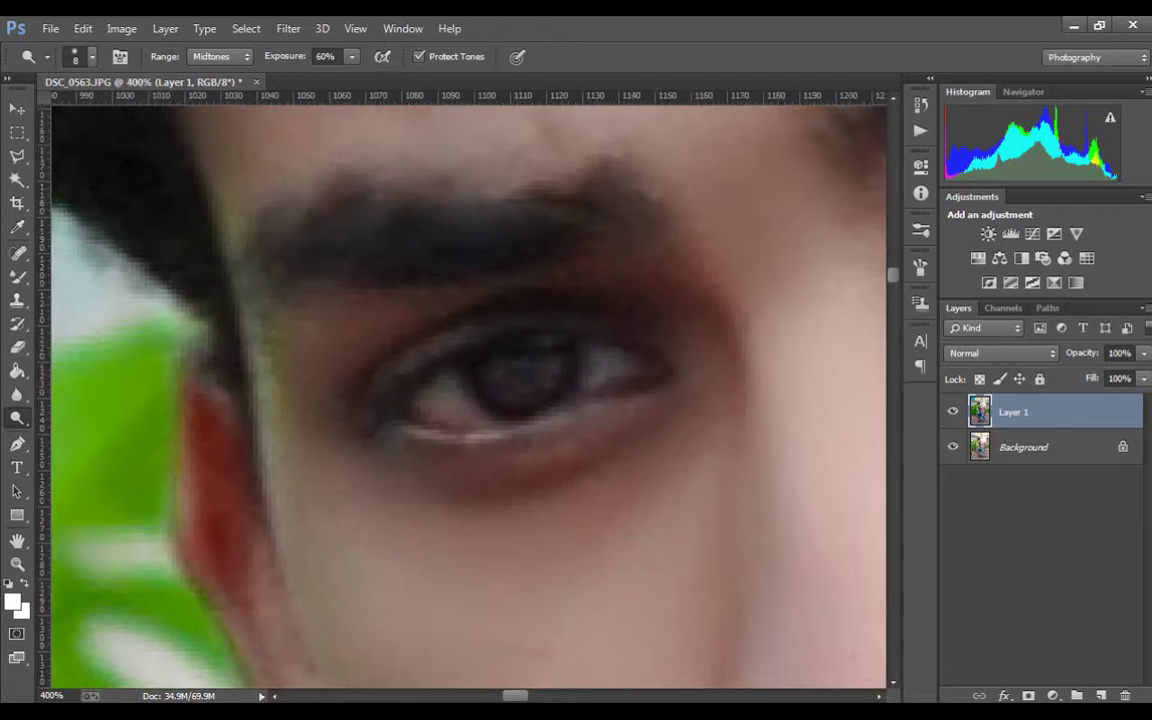
key("ctrl+minus")
key("ctrl+minus")
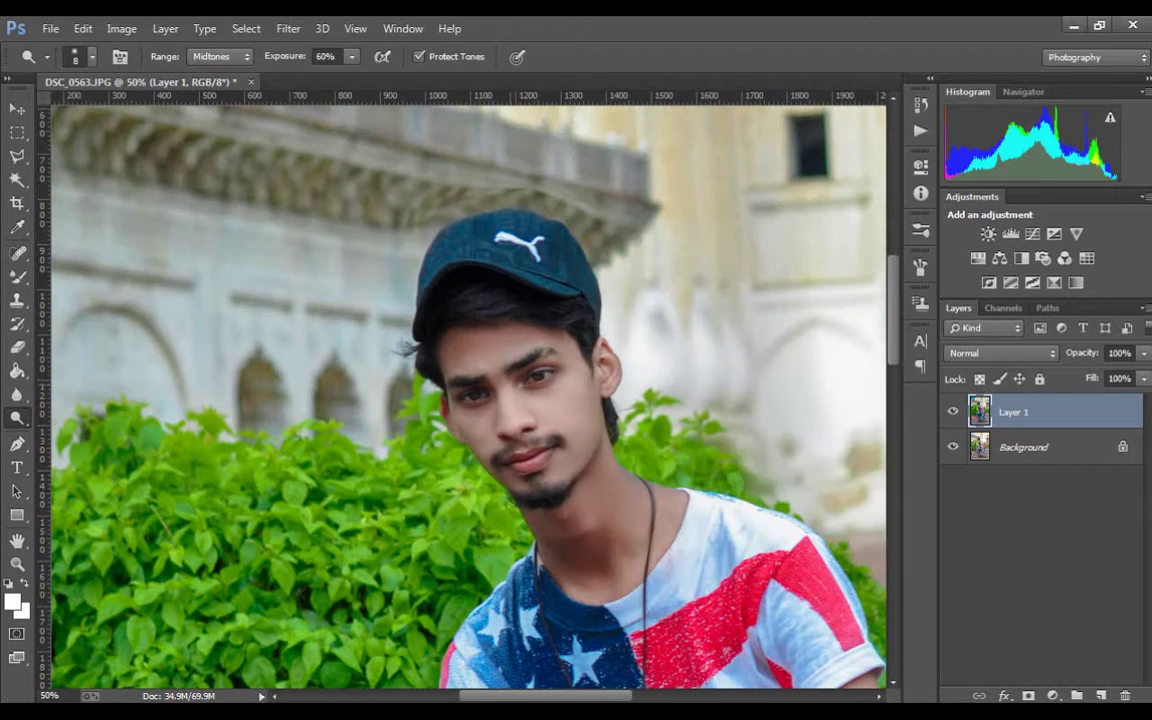
key("ctrl+plus")
key("ctrl+plus")
key("ctrl+plus")
key("ctrl+plus")
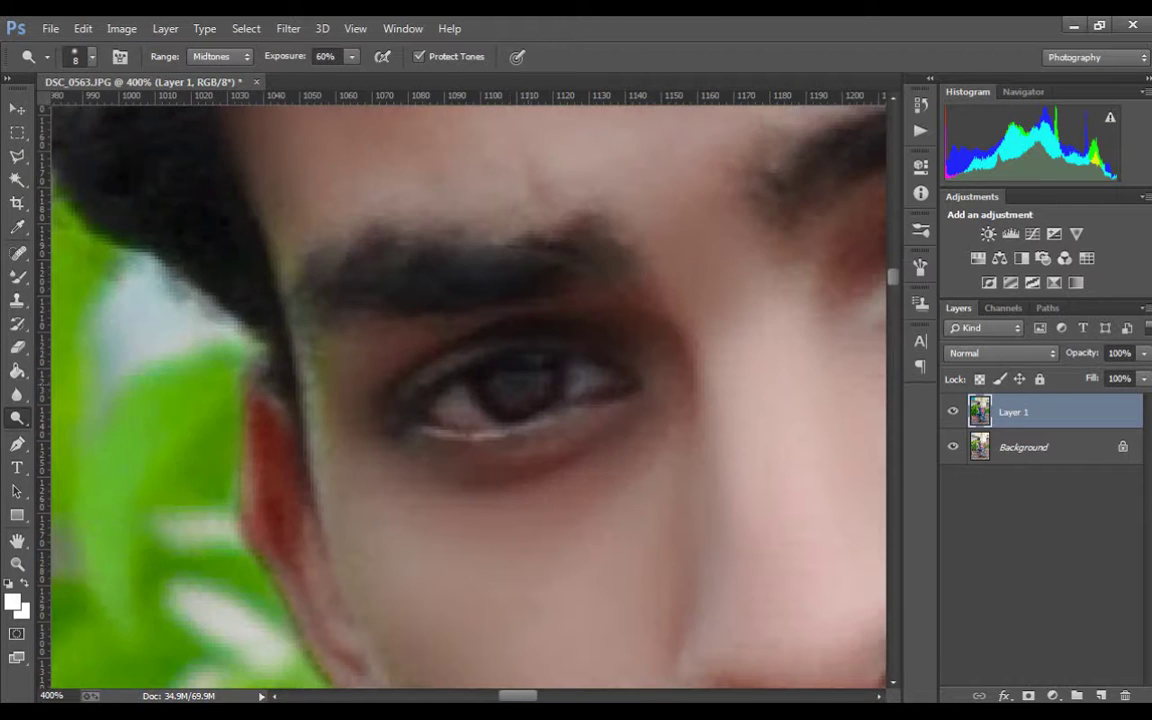
scroll(460, 390, "right", 3)
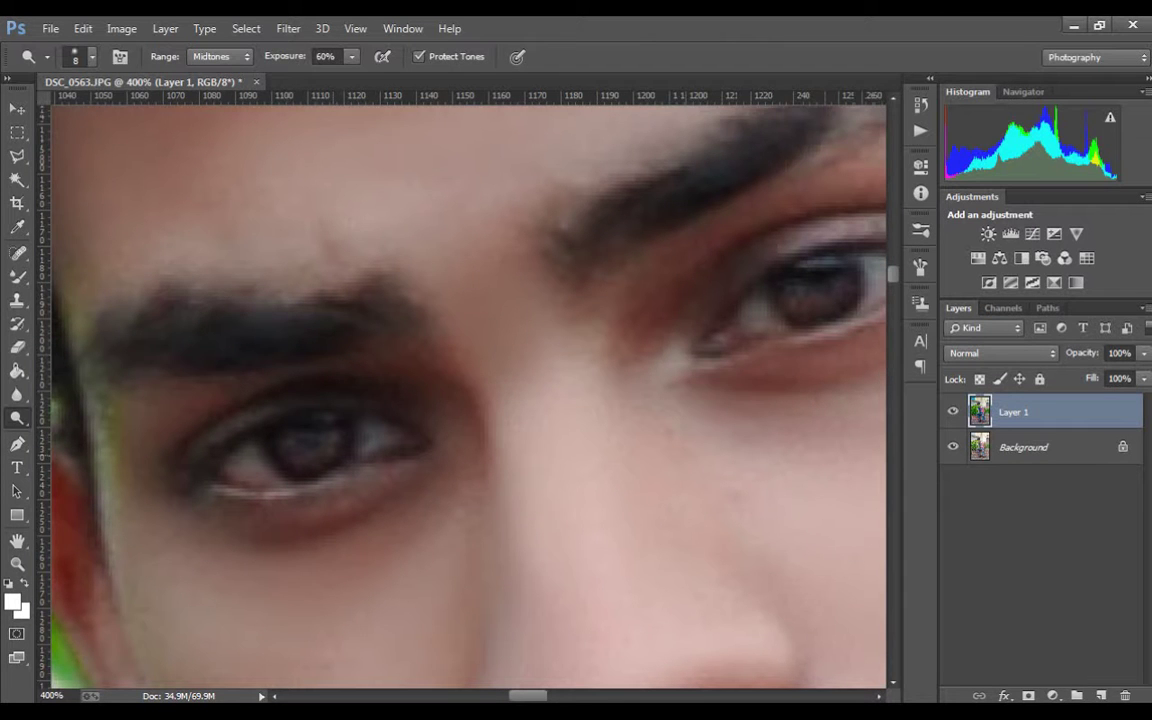
key("ctrl+minus")
key("ctrl+minus")
key("ctrl+minus")
key("ctrl+minus")
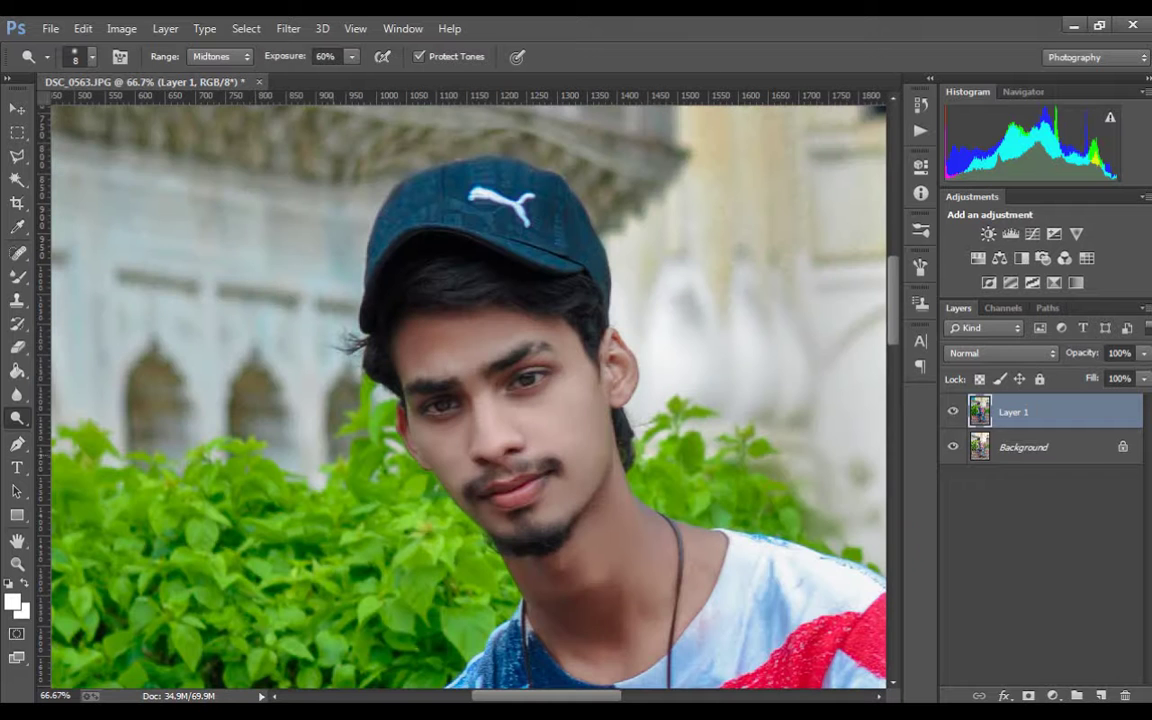
key("ctrl+minus")
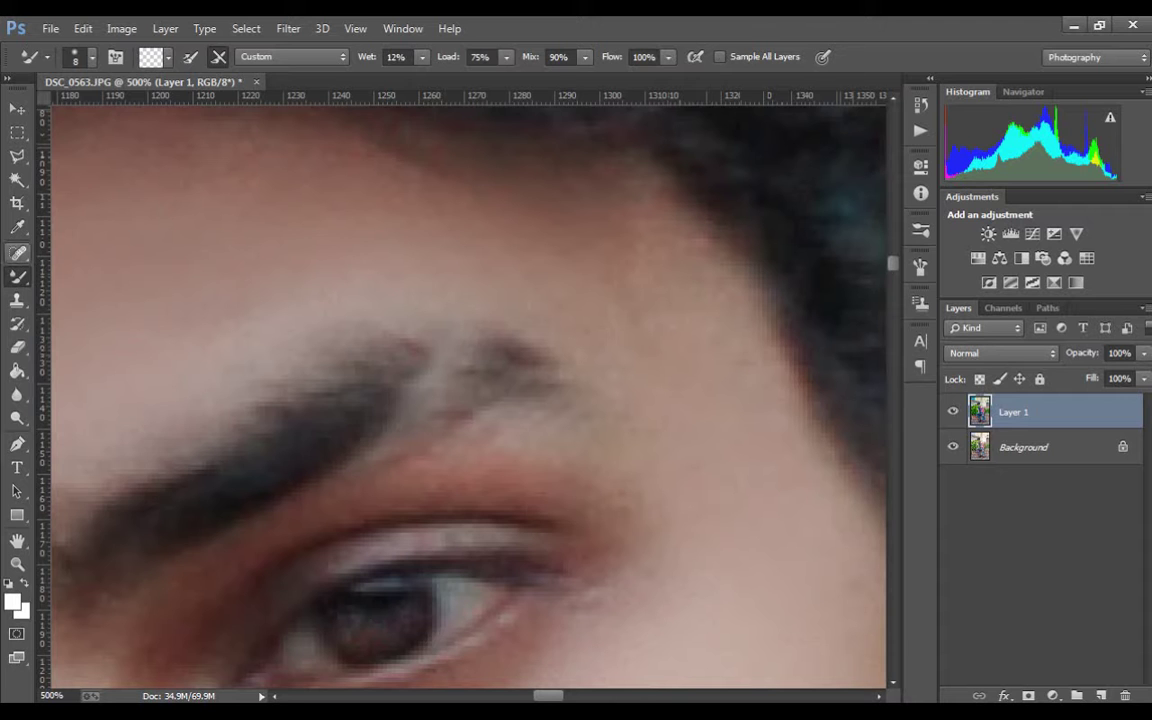
Select the Clone Stamp at 6 px and zoom to 600% on the eyebrow.
left_click(17, 299)
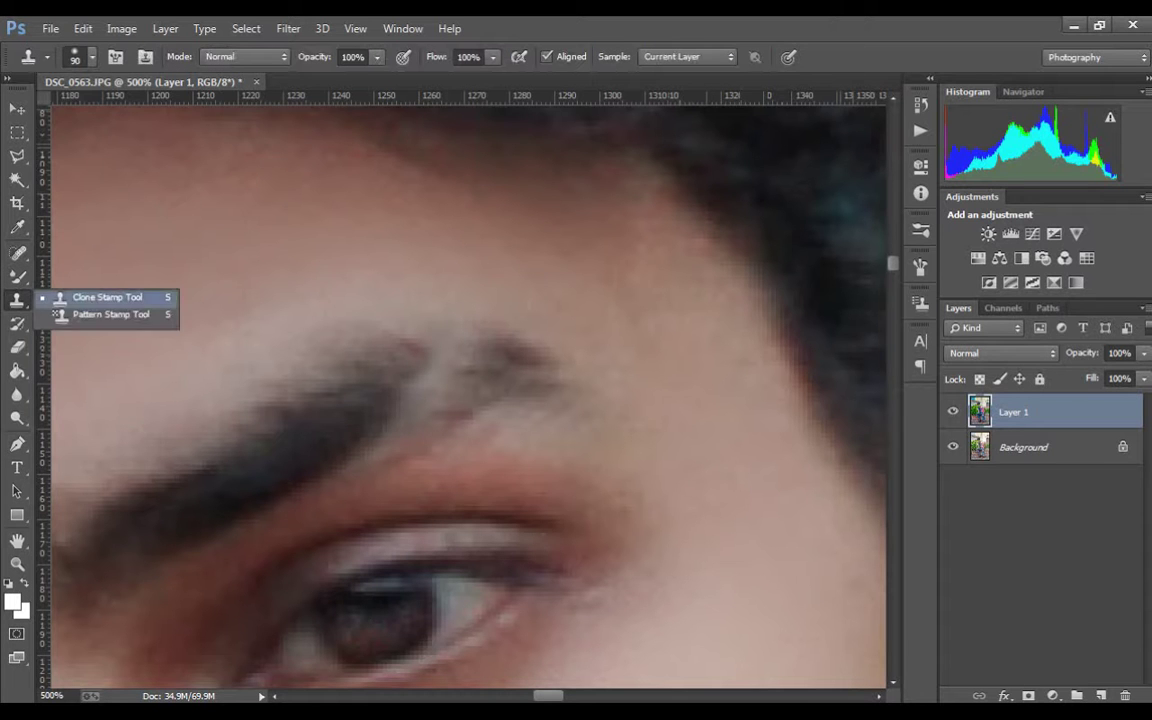
left_click(107, 297)
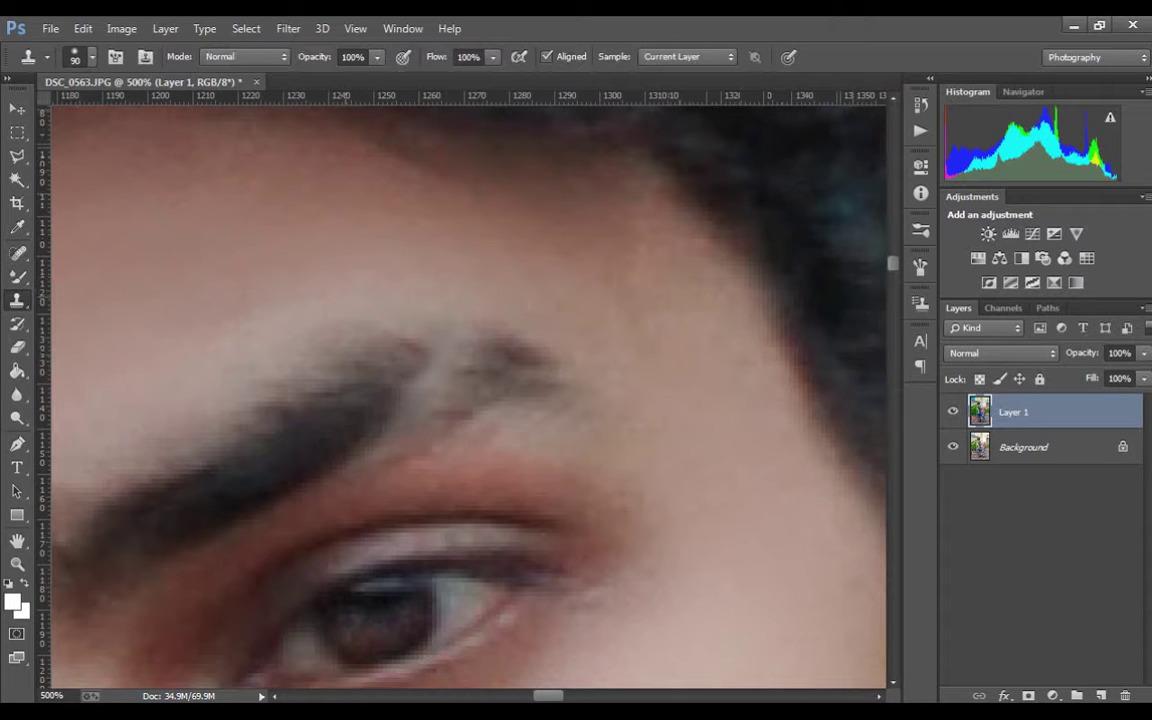
key("p")
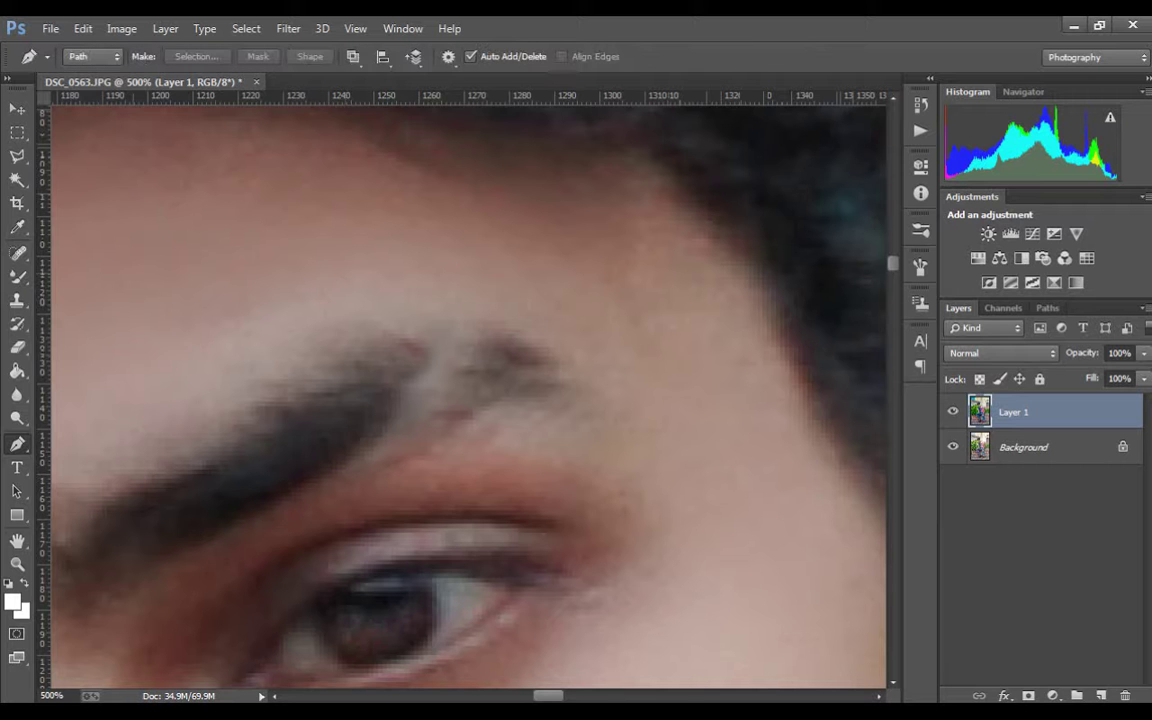
left_click(17, 299)
left_click(107, 297)
key("bracketleft")
key("bracketleft")
key("bracketleft")
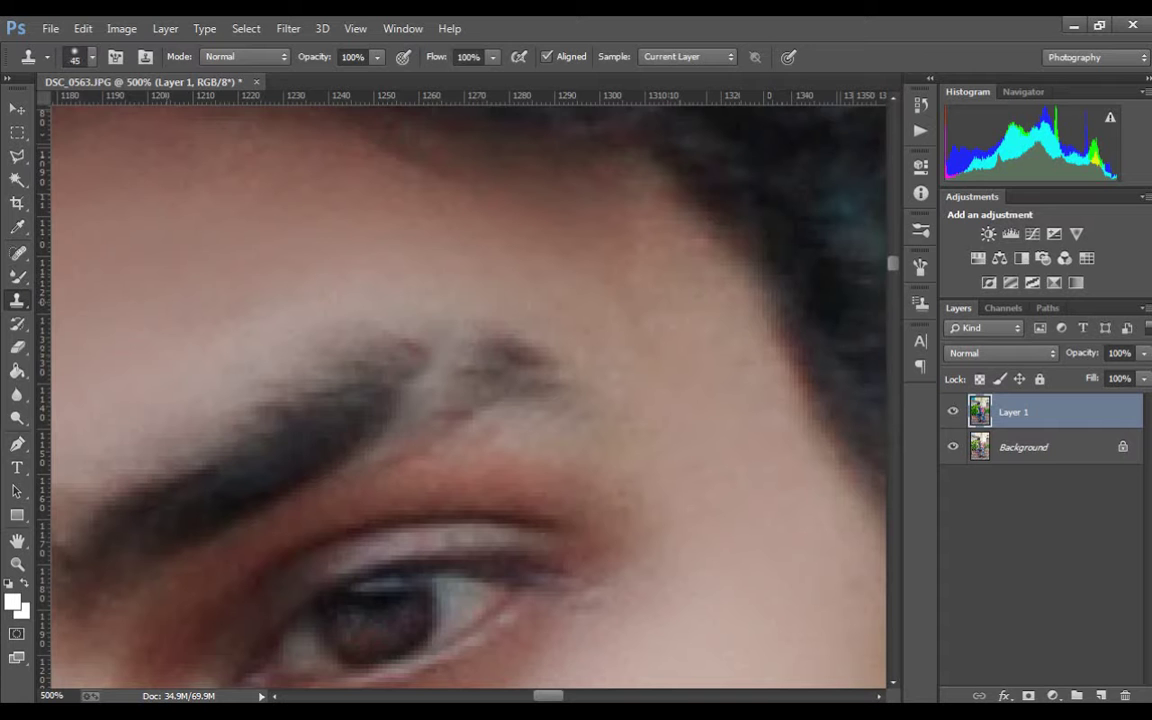
key("bracketleft")
key("bracketleft")
key("bracketleft")
key("bracketleft")
key("ctrl+plus")
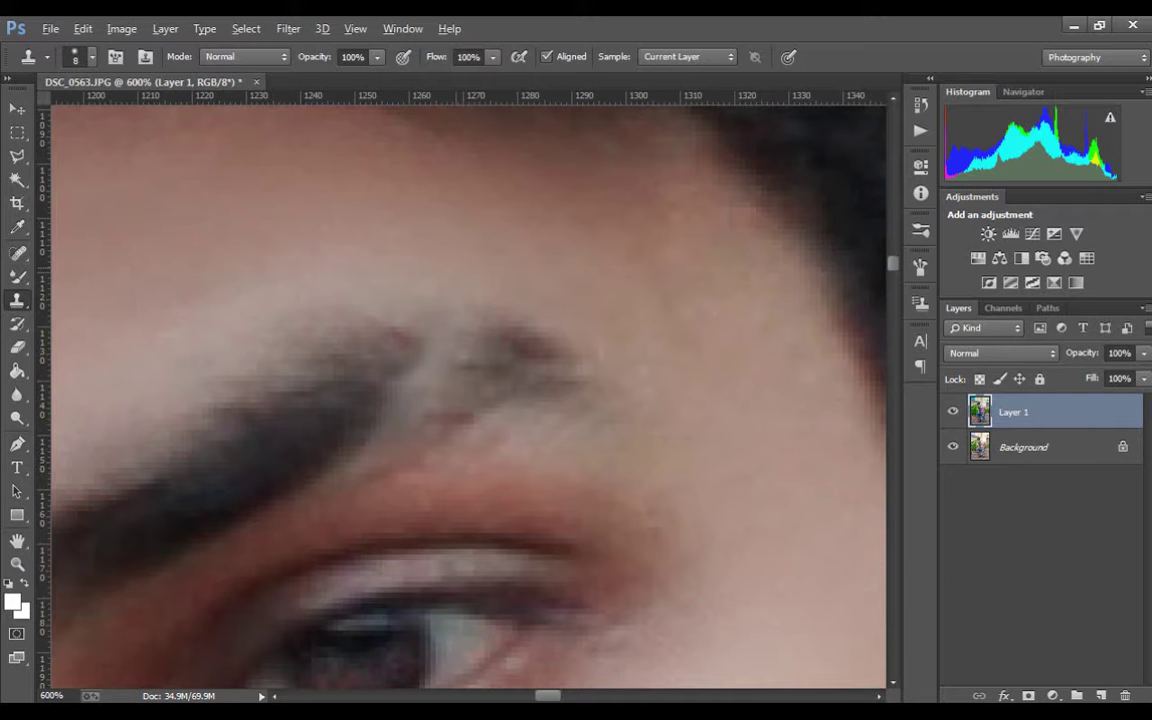
left_click(434, 342)
key("bracketleft")
key("bracketleft")
Set the Clone Stamp brush hardness to 5%.
right_click(446, 225)
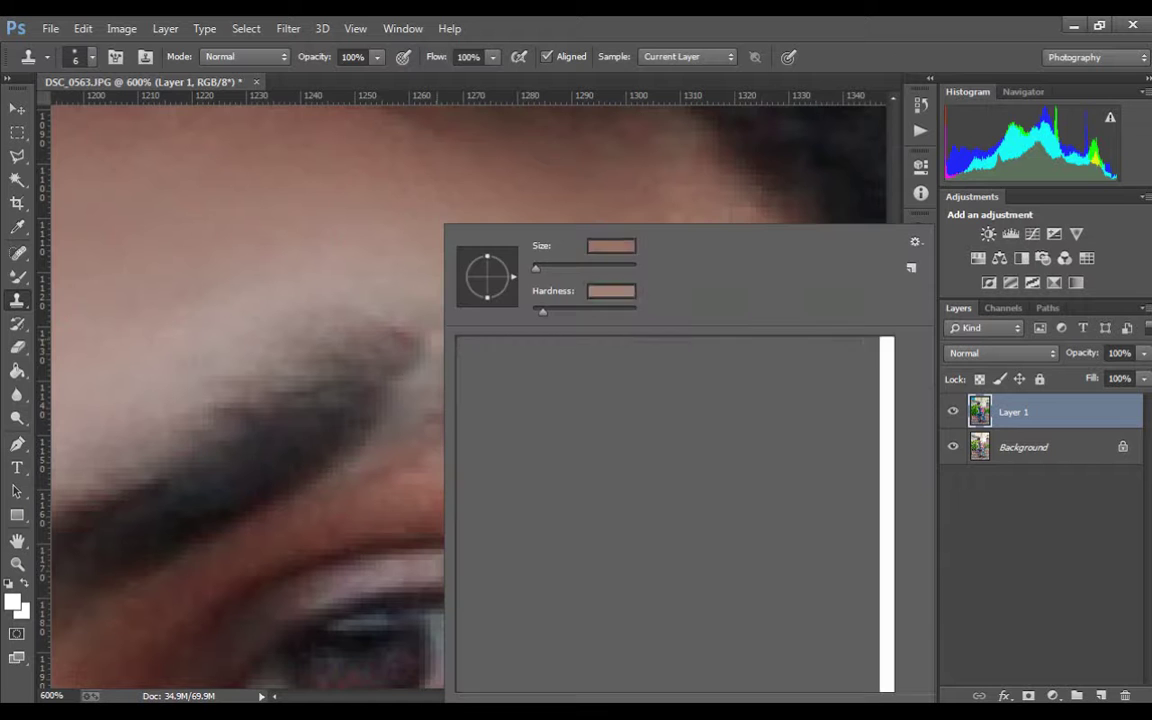
left_click_drag(542, 311, 533, 311)
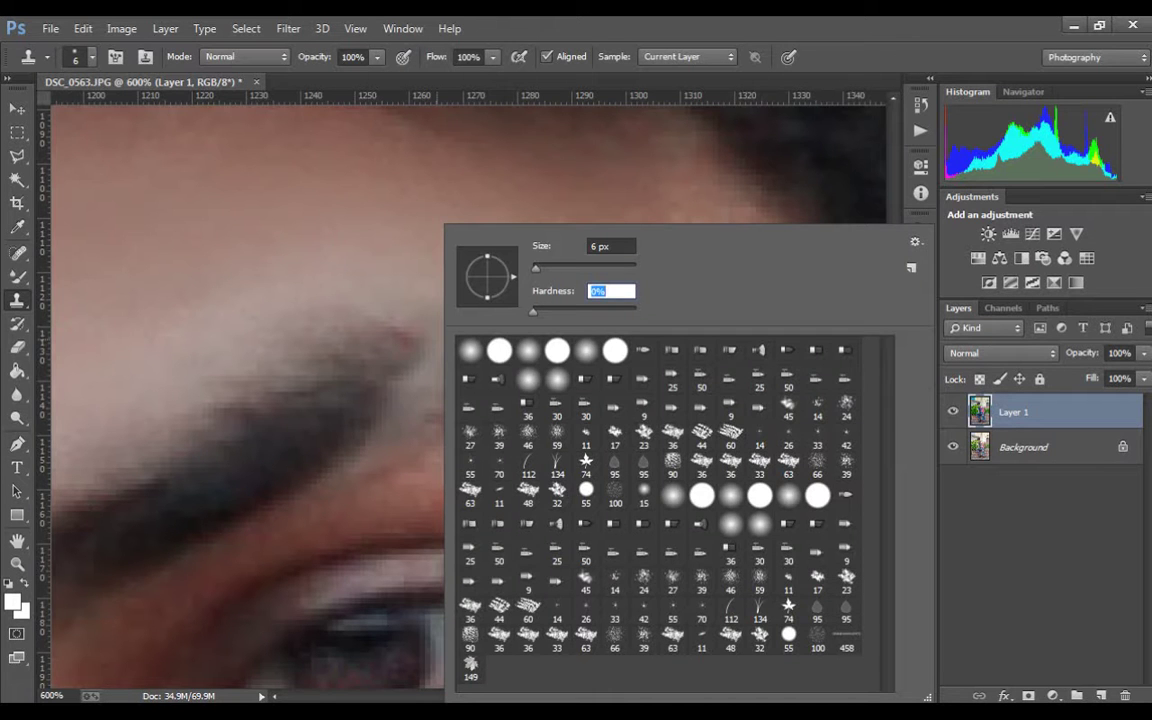
left_click_drag(533, 311, 538, 311)
key("Return")
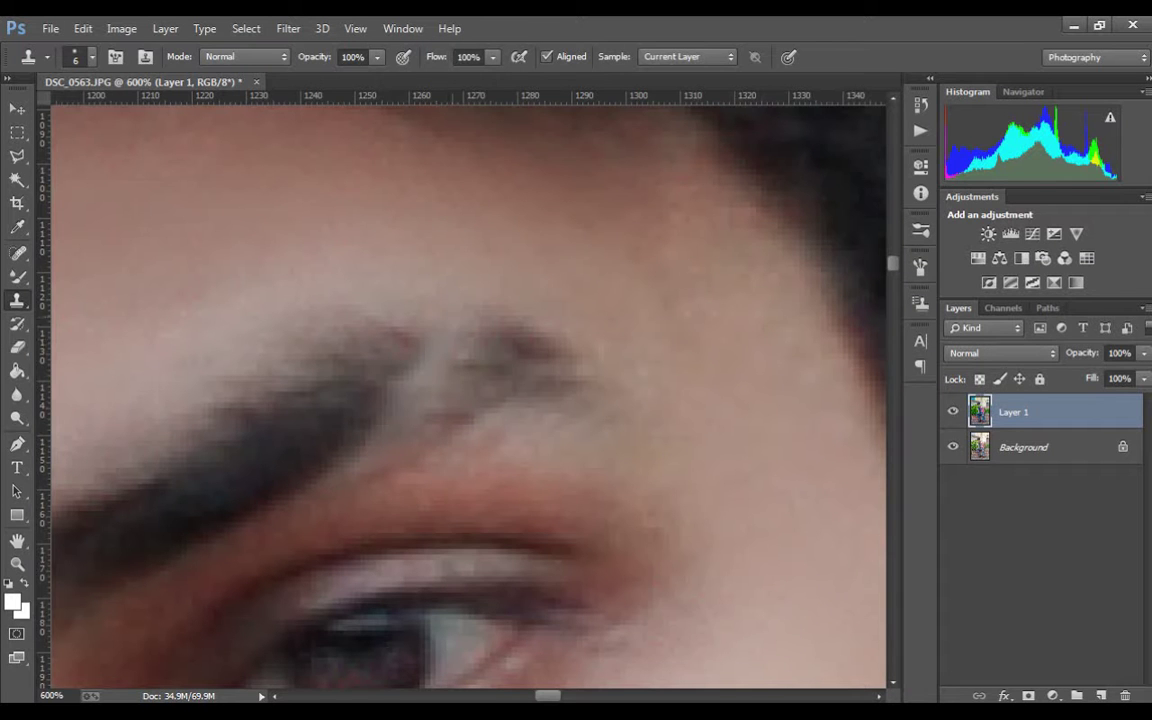
Clone skin strokes across the eyebrow gap, then zoom out to the whole photo.
left_click_drag(464, 290, 360, 359)
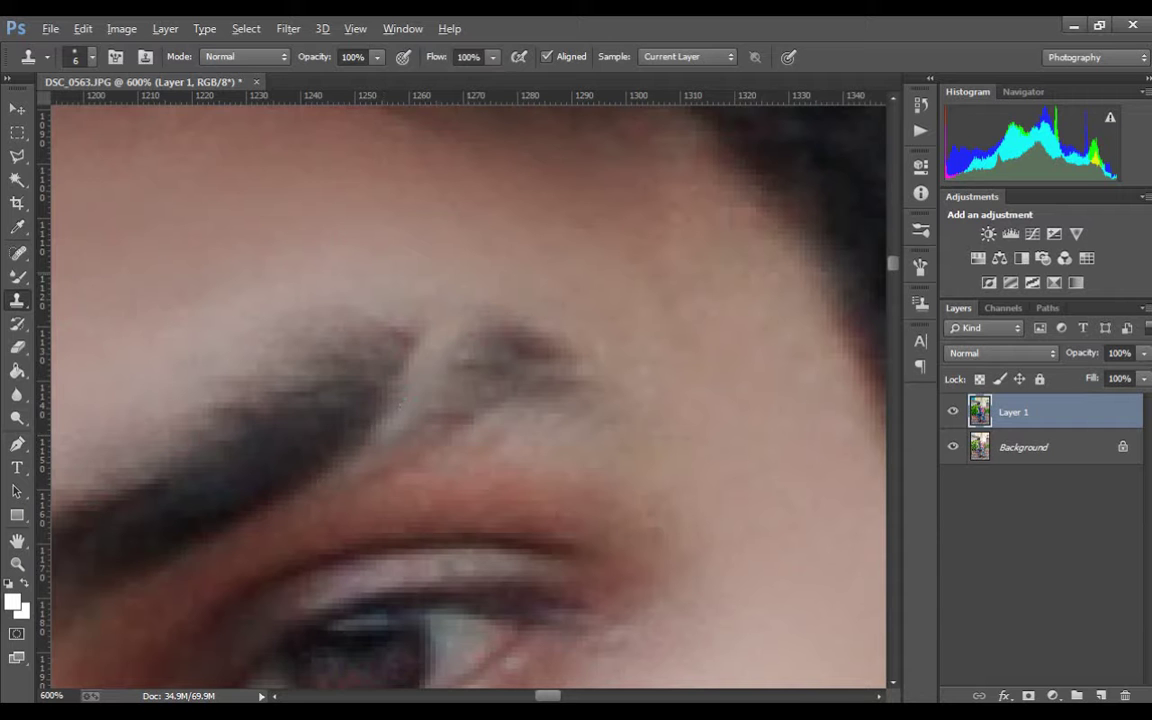
left_click_drag(373, 308, 337, 400)
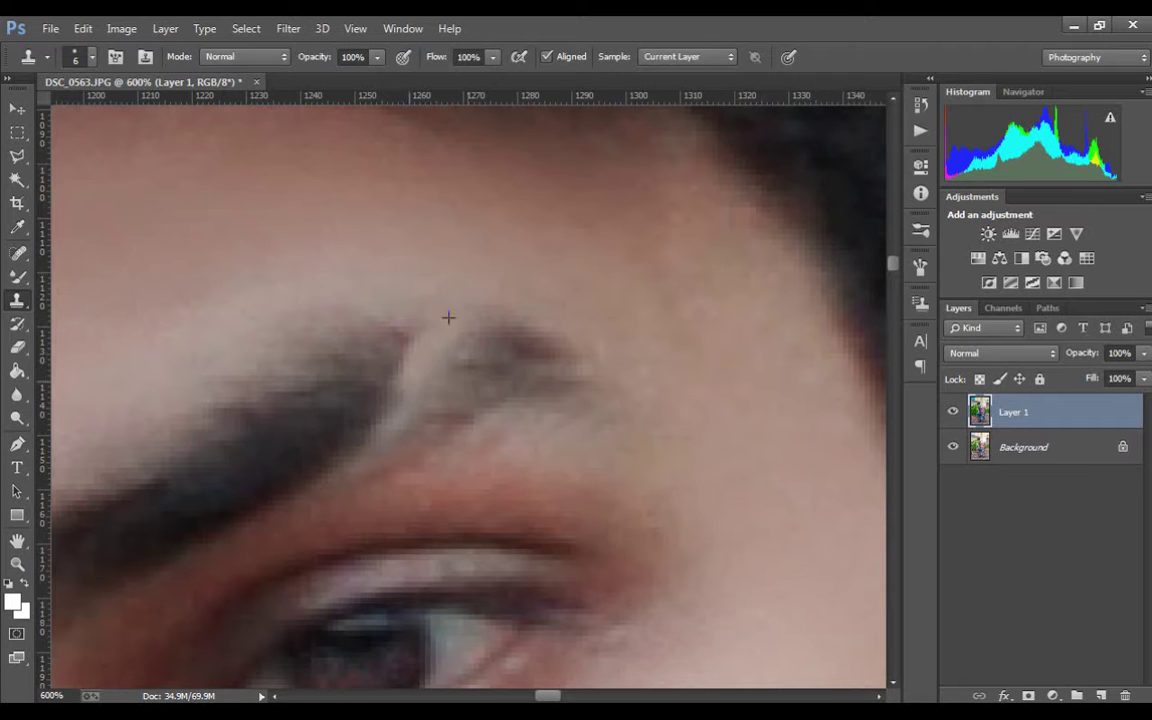
left_click_drag(379, 335, 335, 404)
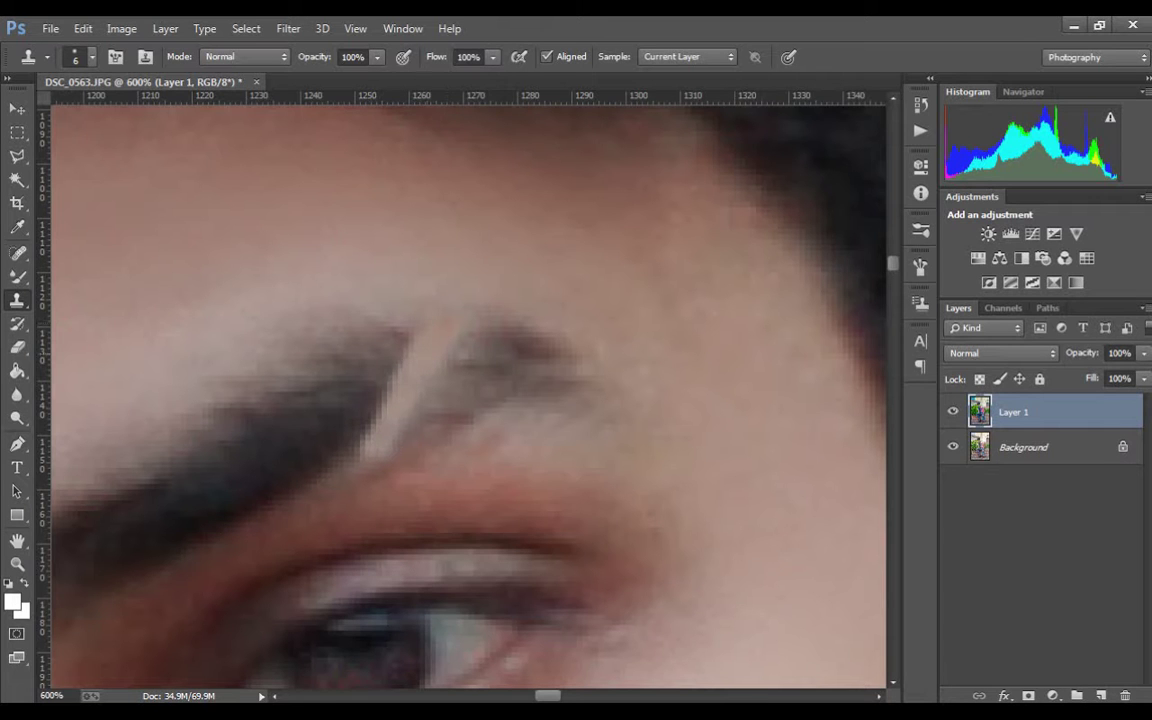
left_click_drag(442, 306, 430, 334)
key("ctrl+minus")
key("ctrl+minus")
key("ctrl+minus")
key("ctrl+minus")
key("ctrl+minus")
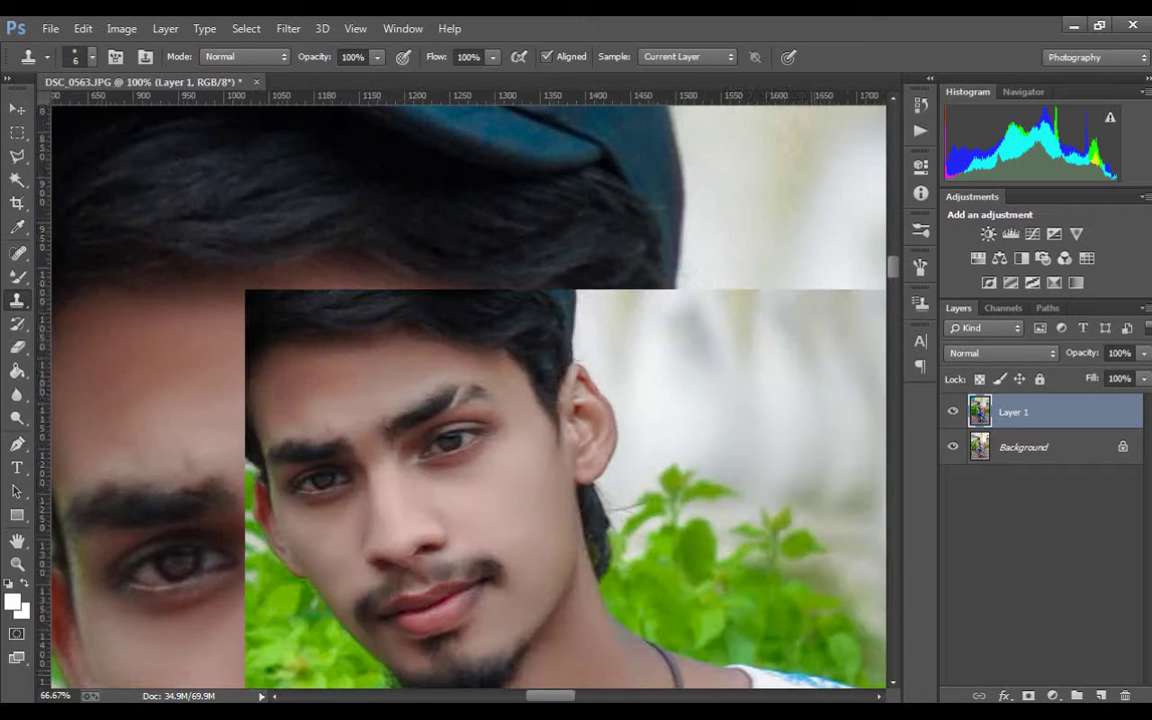
key("ctrl+minus")
key("ctrl+minus")
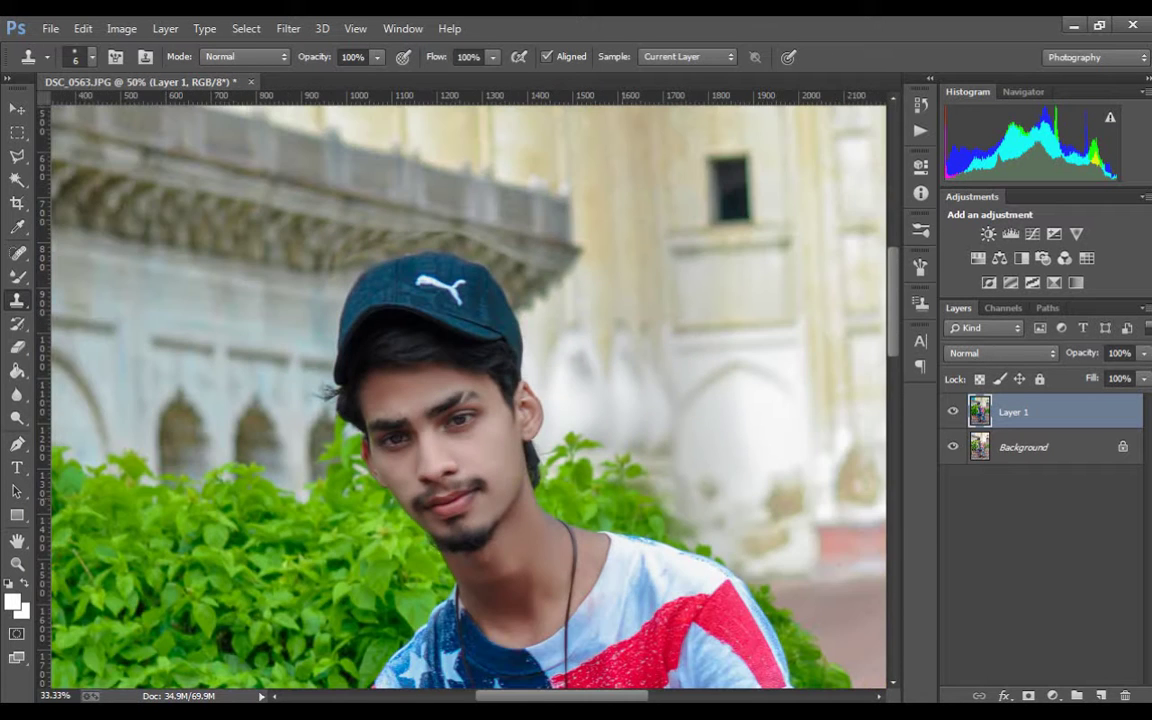
key("ctrl+minus")
key("ctrl+minus")
key("ctrl+minus")
key("ctrl+minus")
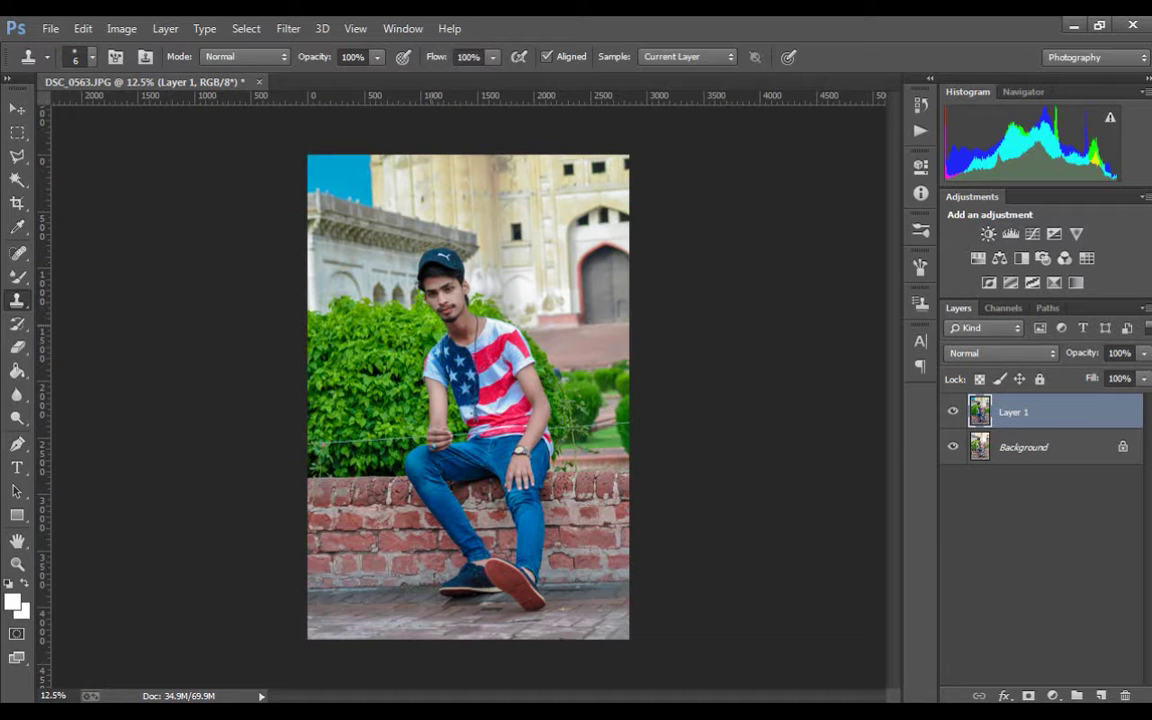
Open the LIVE LAUGH LOVE image file as a separate document.
key("alt+f")
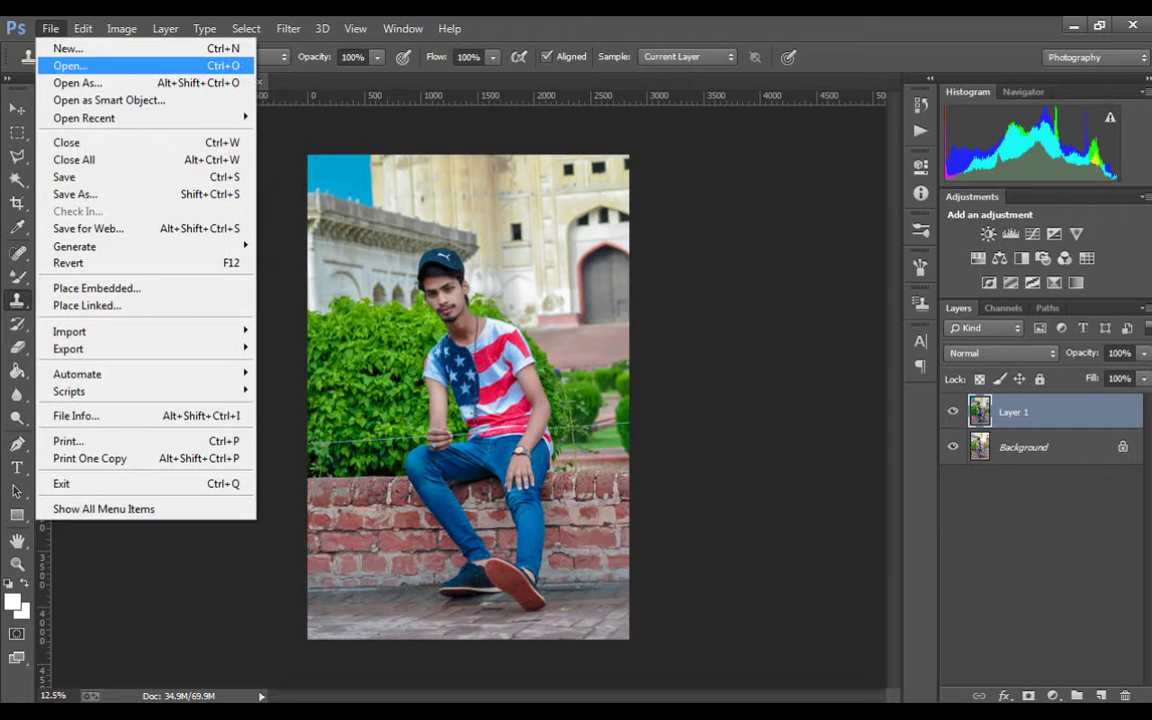
key("Escape")
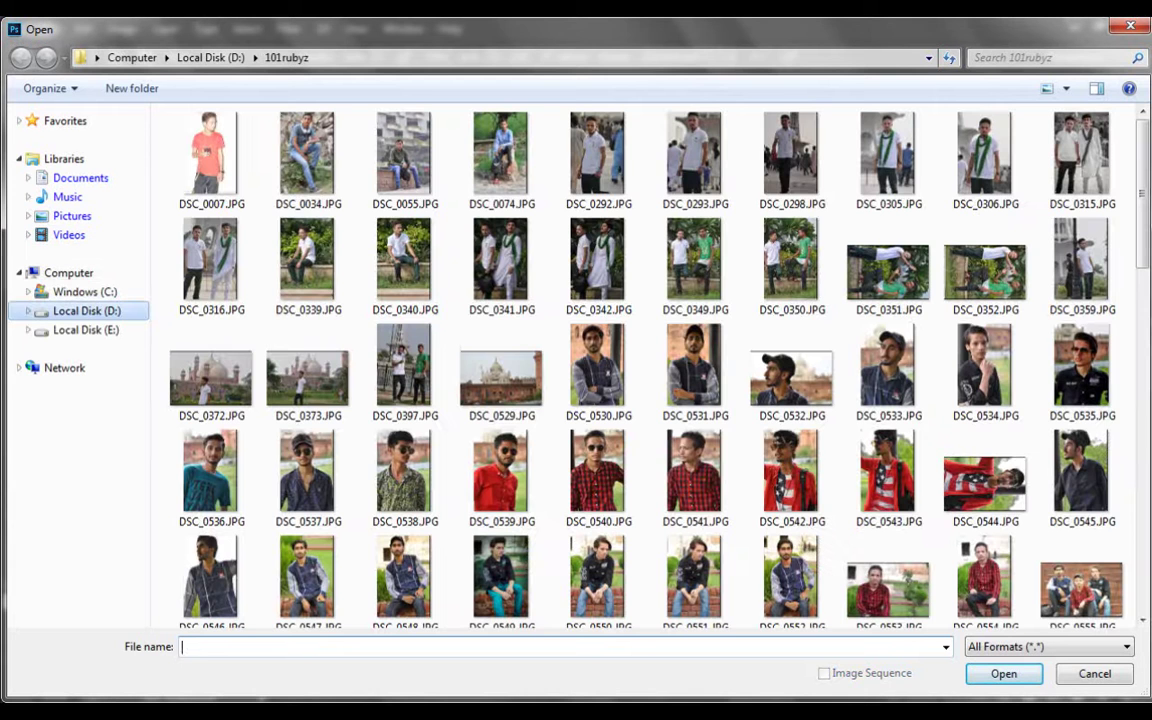
key("alt+Up")
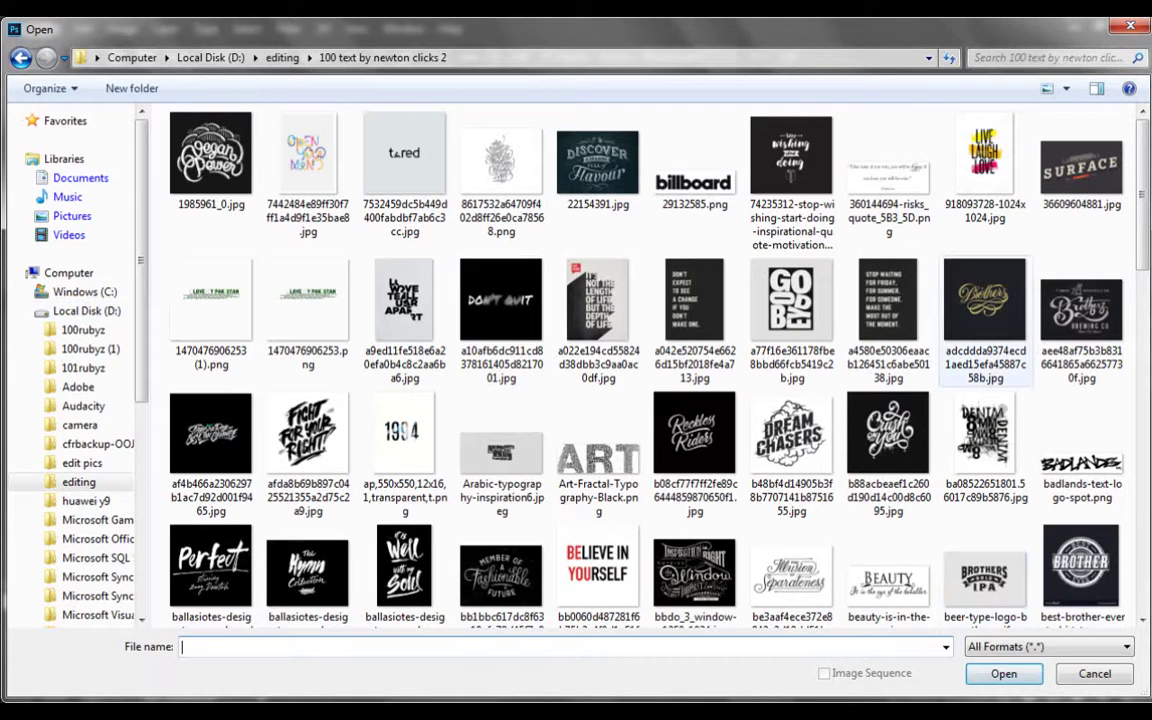
left_click(985, 165)
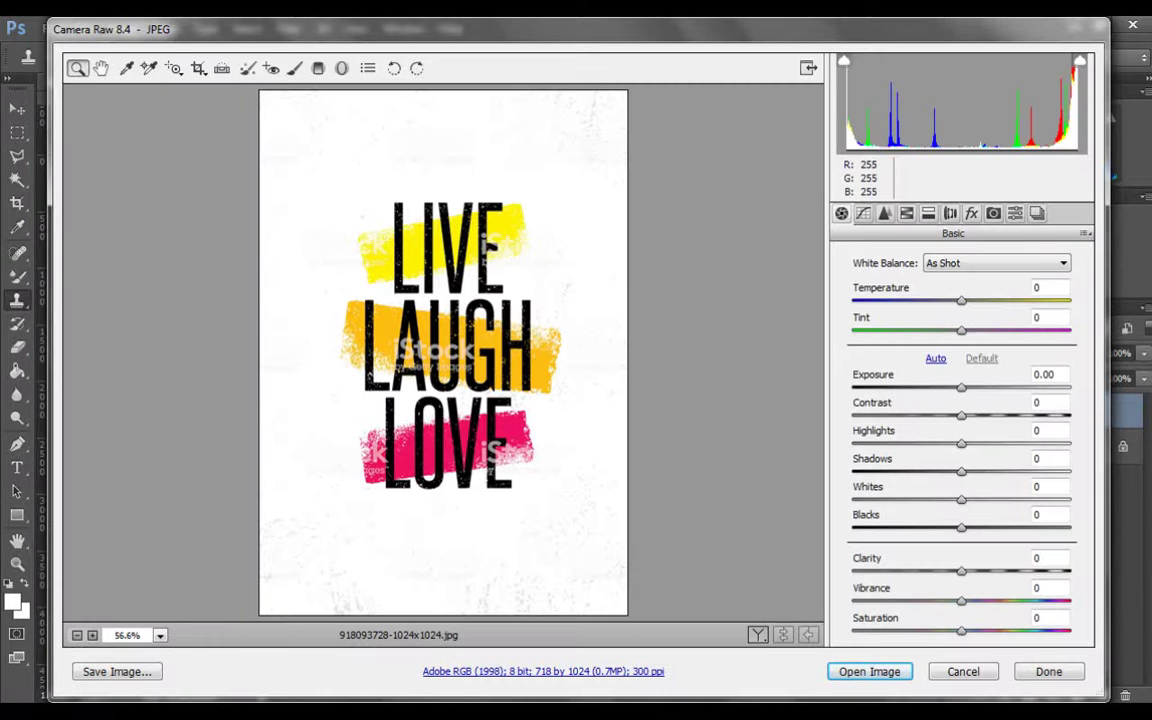
key("Return")
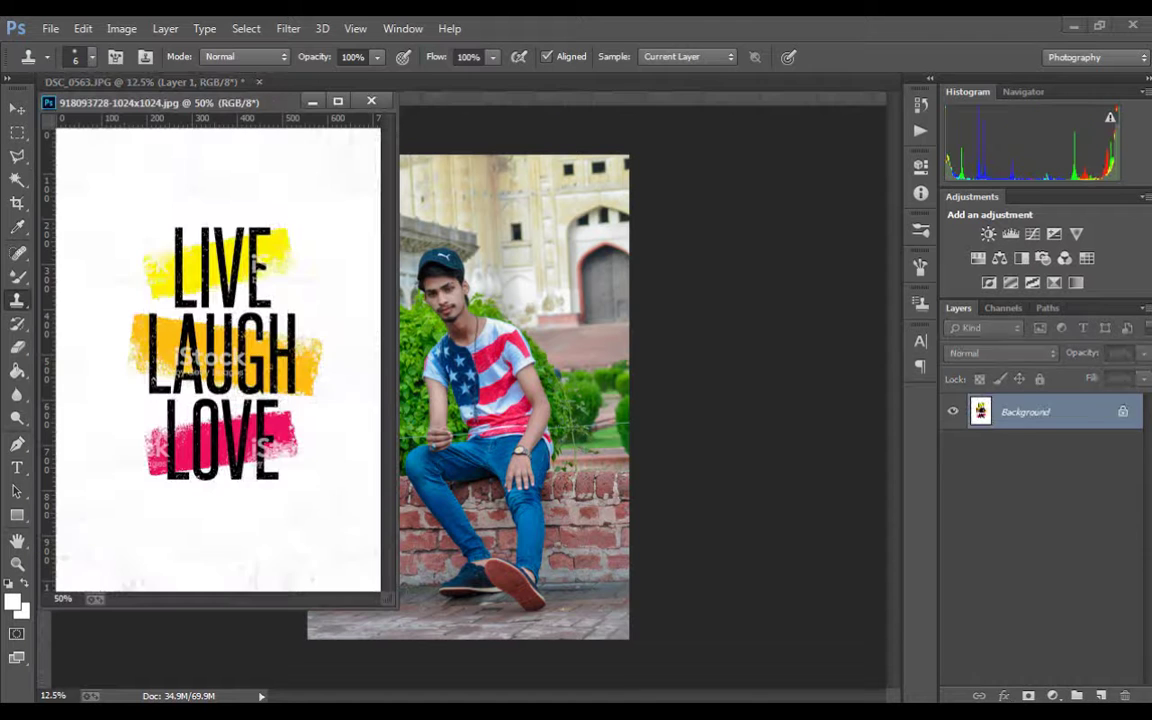
Move the LIVE LAUGH LOVE graphic onto the portrait and position it beside the subject.
key("v")
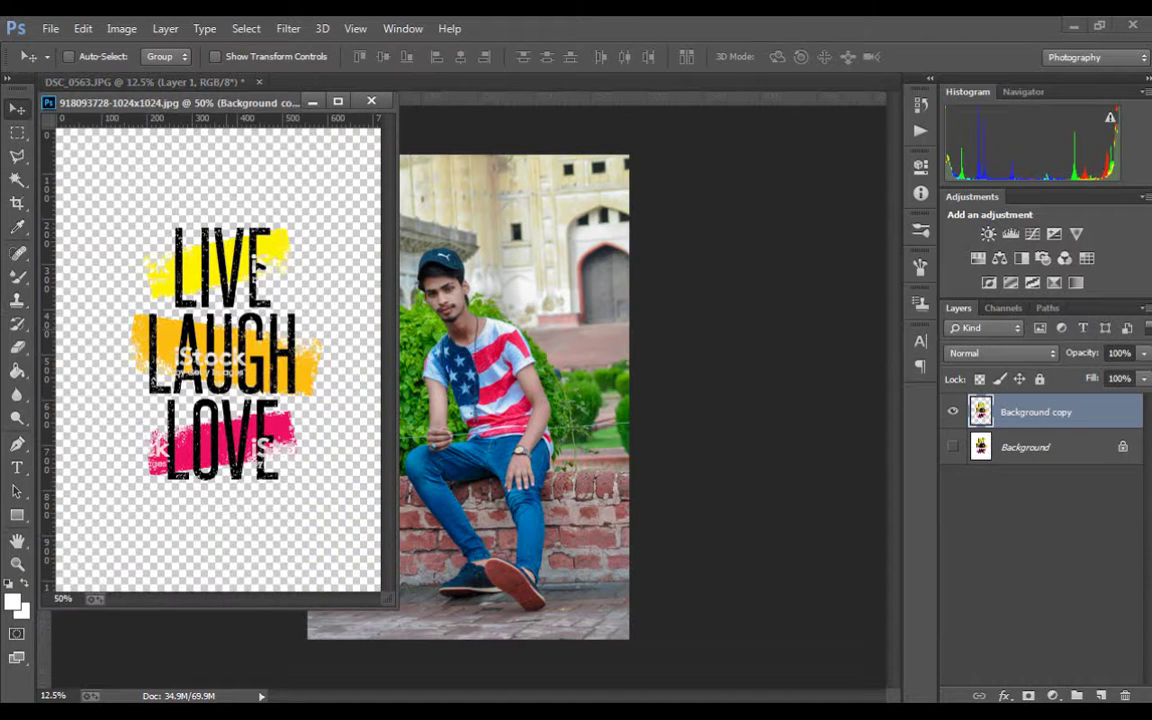
left_click_drag(220, 350, 573, 365)
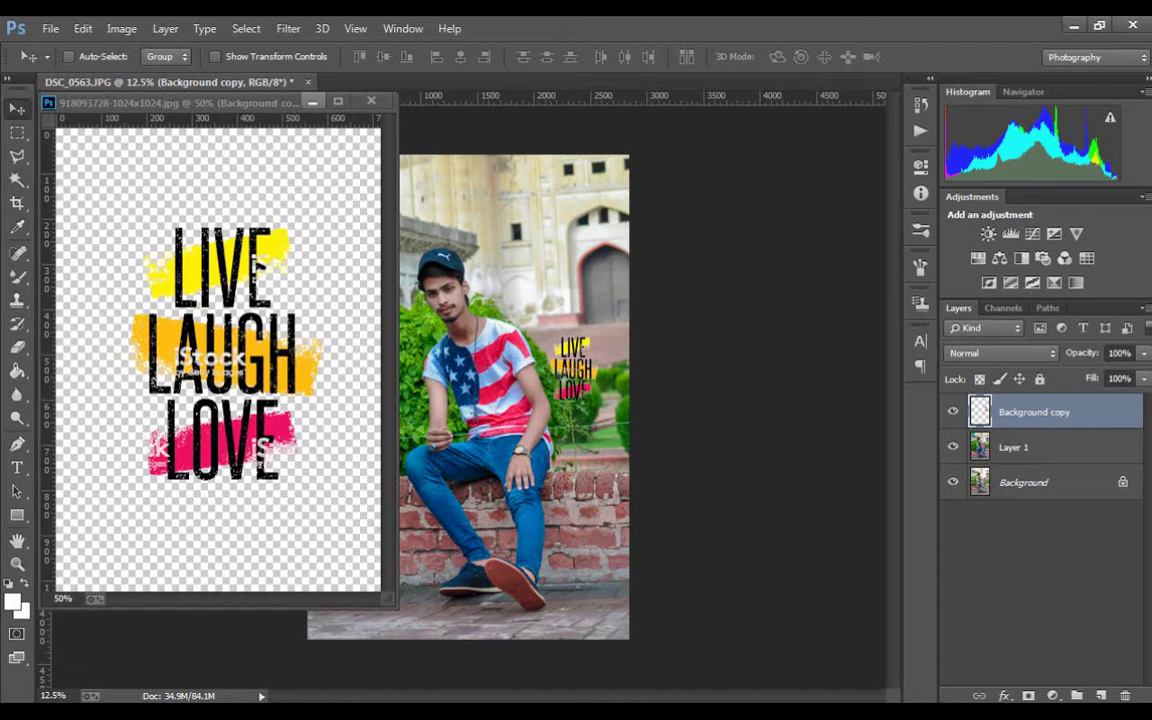
left_click(312, 101)
mouse_move(582, 345)
left_mouse_down()
mouse_move(348, 500)
mouse_move(600, 344)
left_mouse_up()
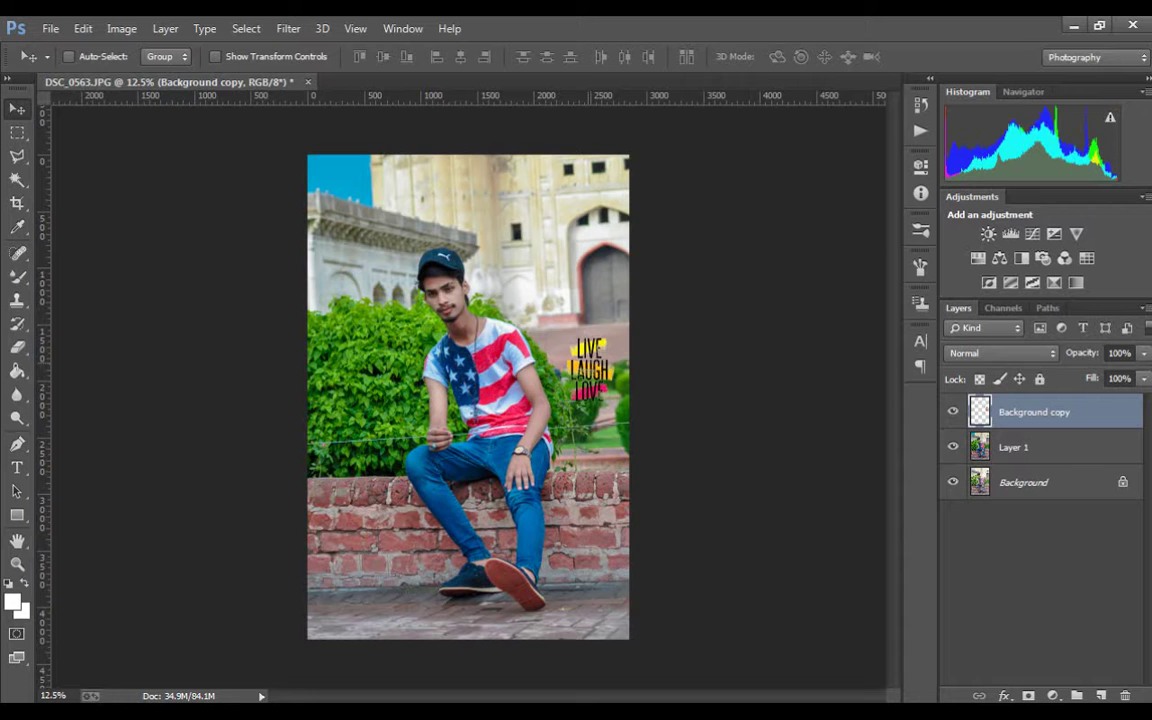
key("ctrl+t")
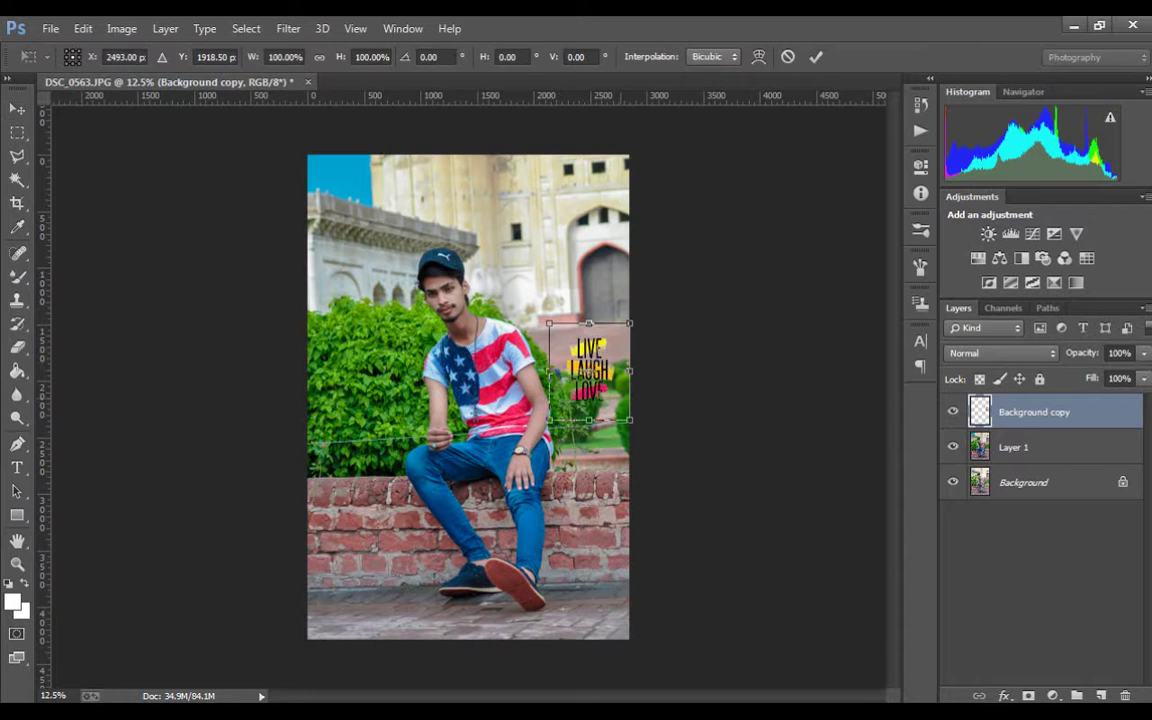
Scale the graphic to 124.51%, shift it slightly up-left, and commit the transform.
left_click_drag(629, 420, 648, 444)
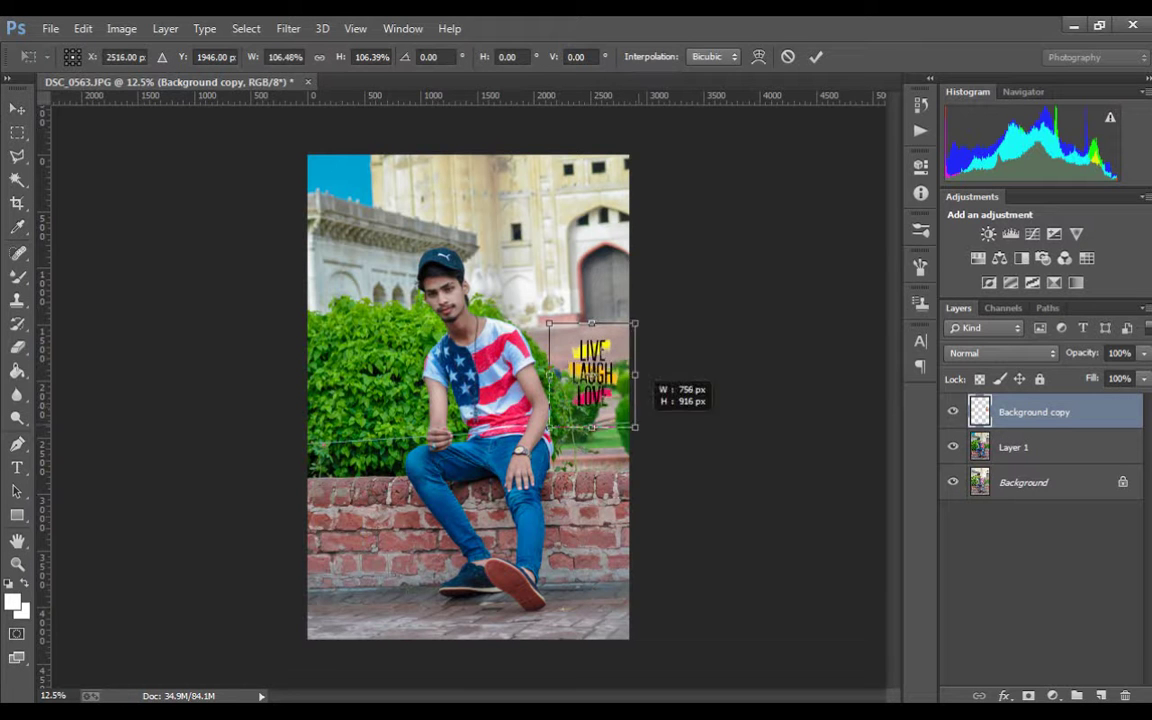
left_click_drag(620, 375, 615, 366)
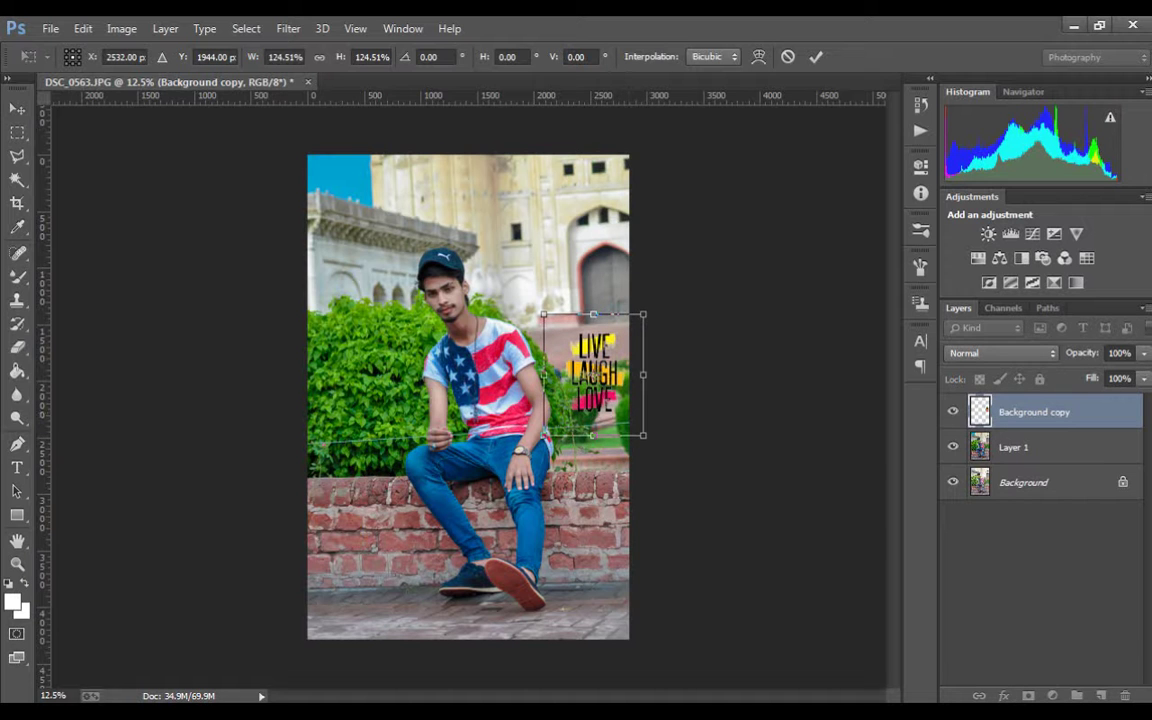
left_click(1000, 353)
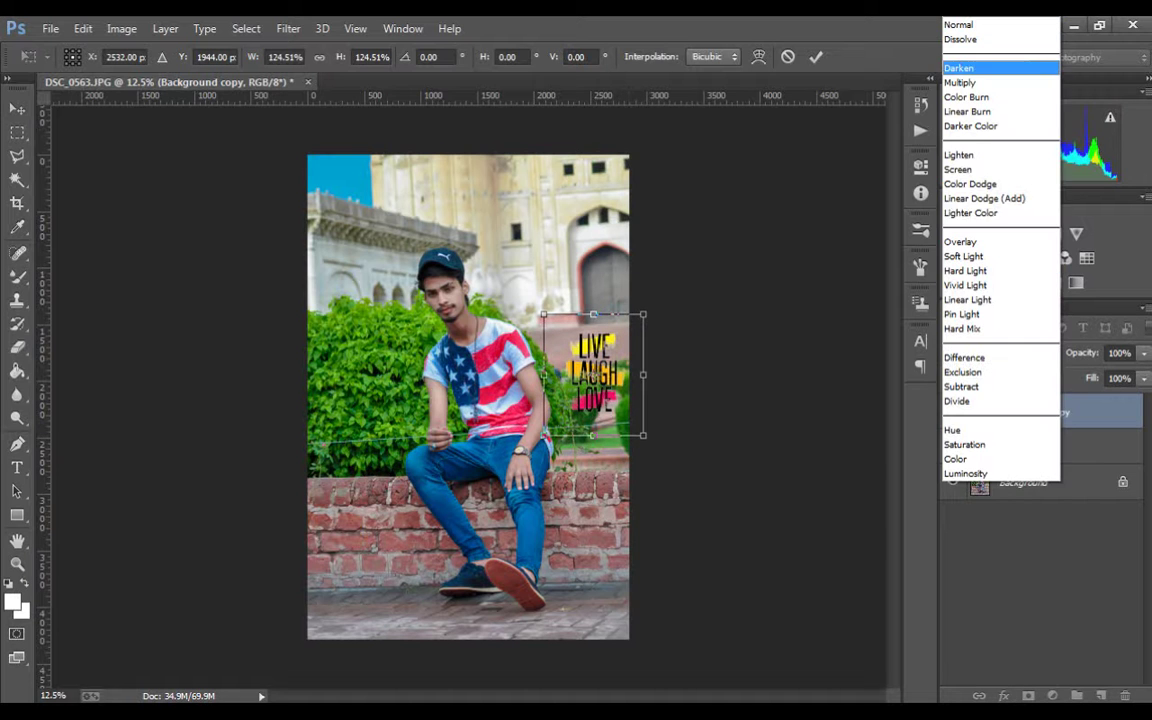
key("Return")
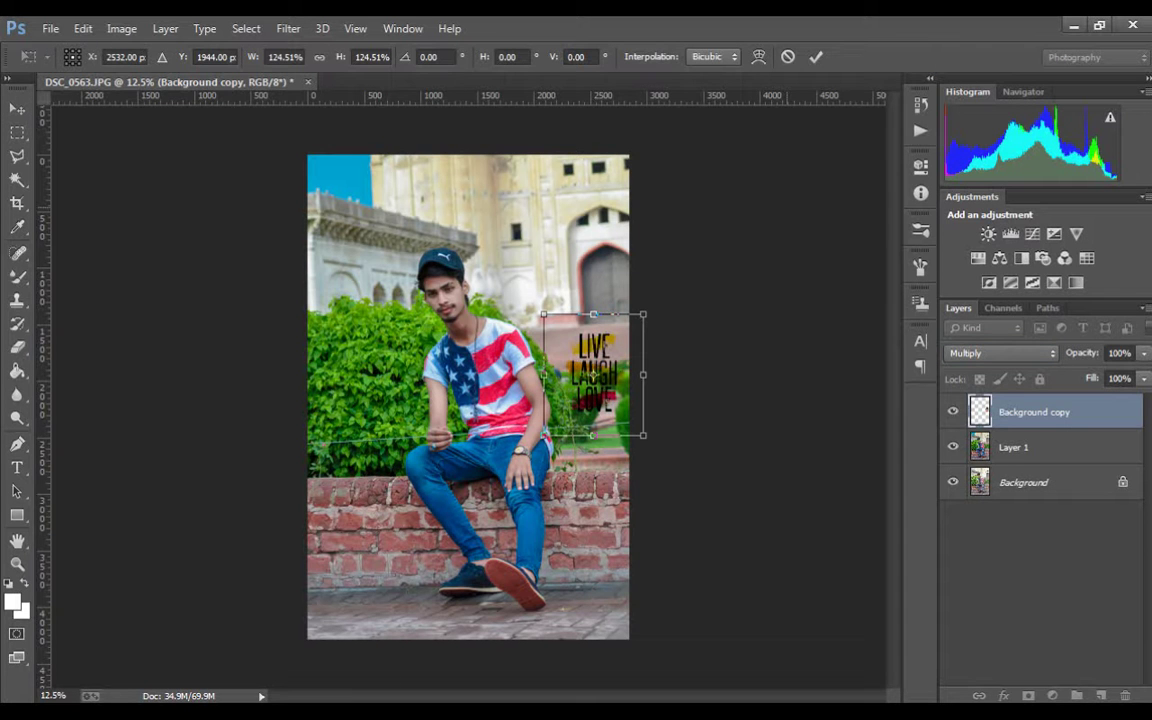
key("Return")
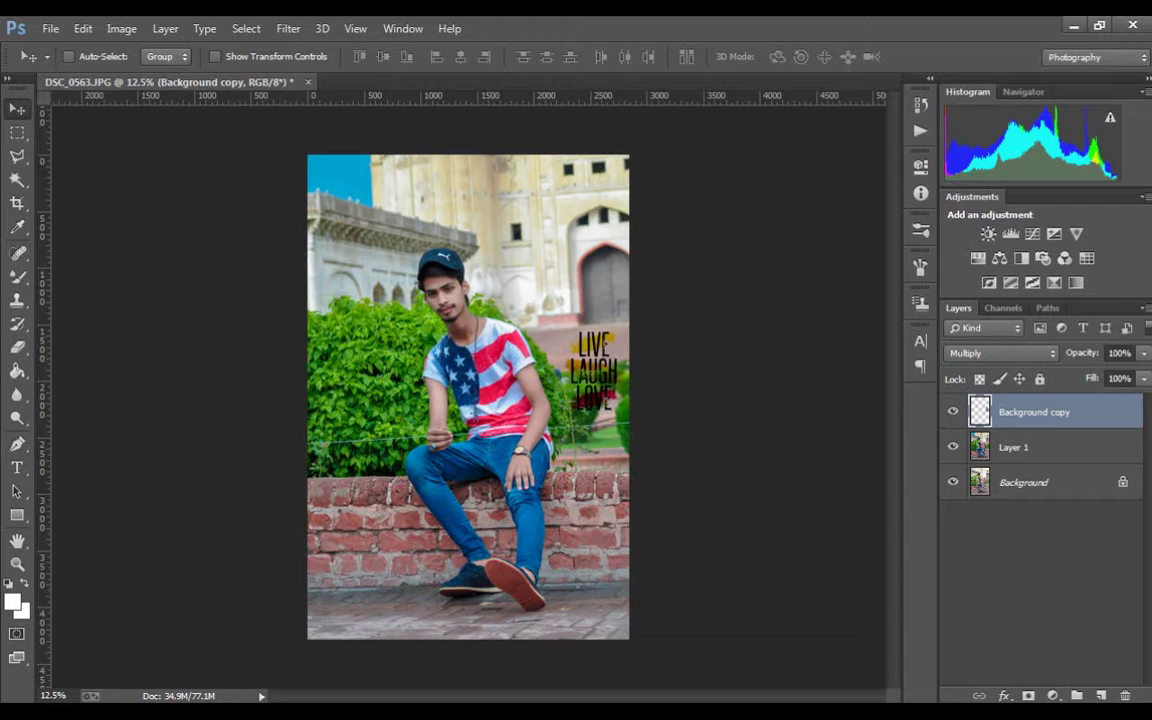
Set the LIVE LAUGH LOVE layer's blend mode to Darken.
left_click(1000, 353)
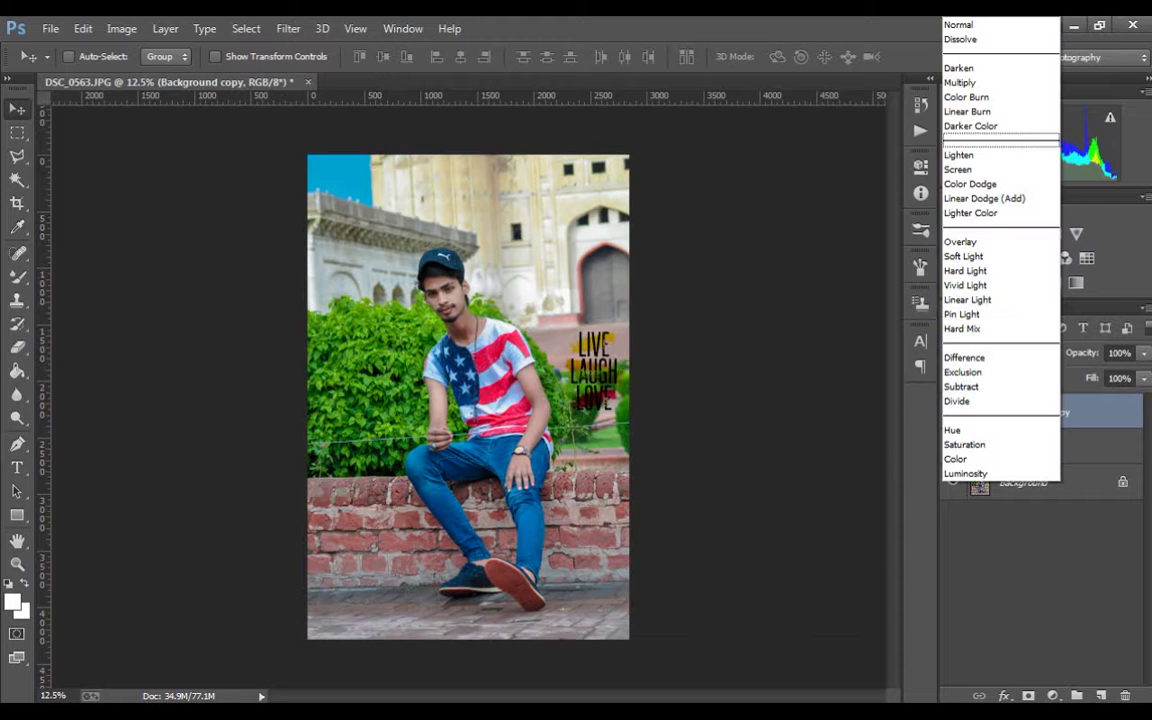
left_click(965, 67)
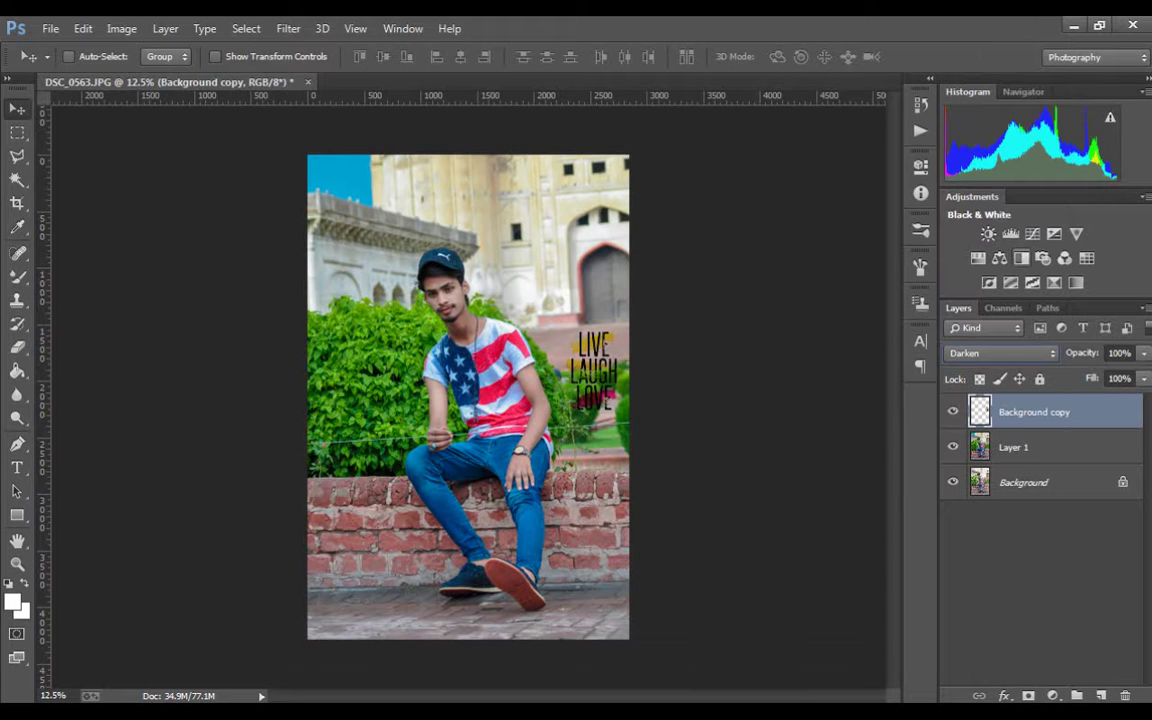
left_click(1000, 353)
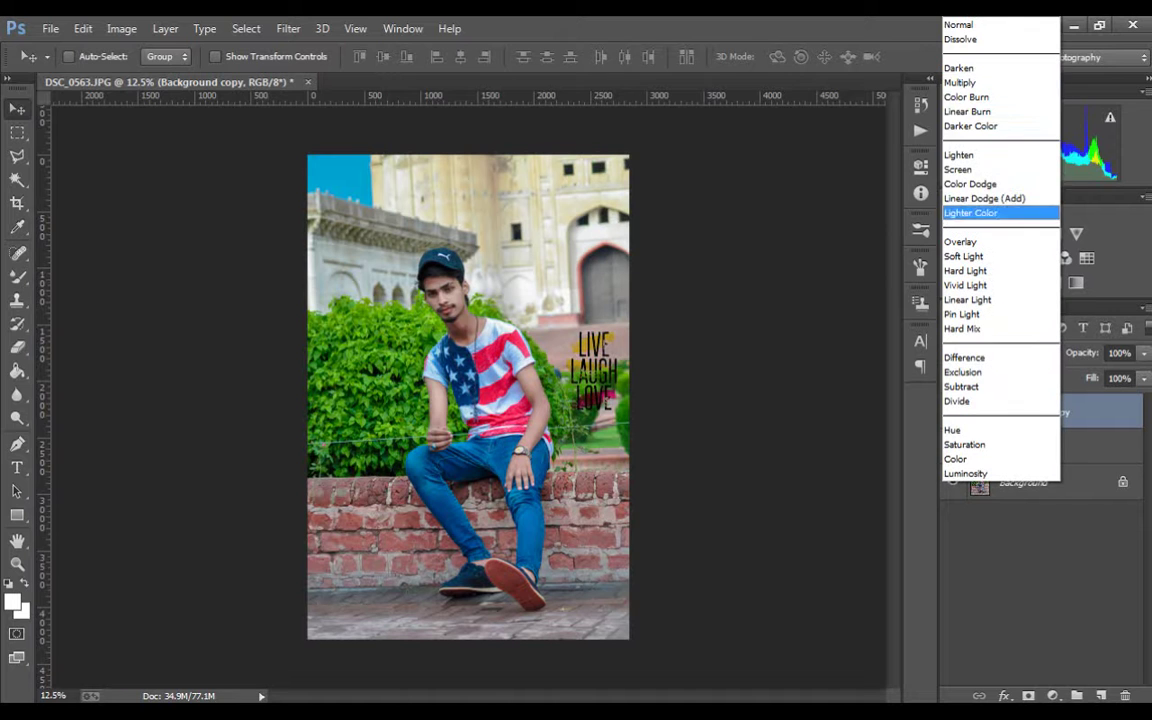
left_click(965, 68)
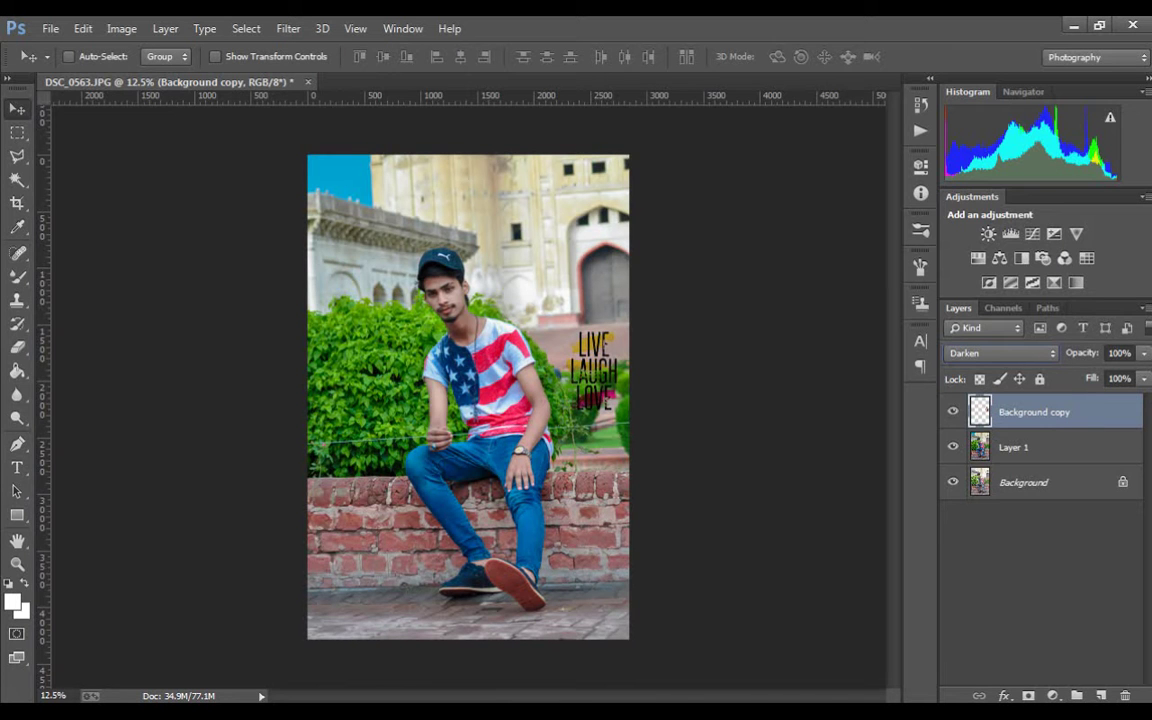
left_click(50, 28)
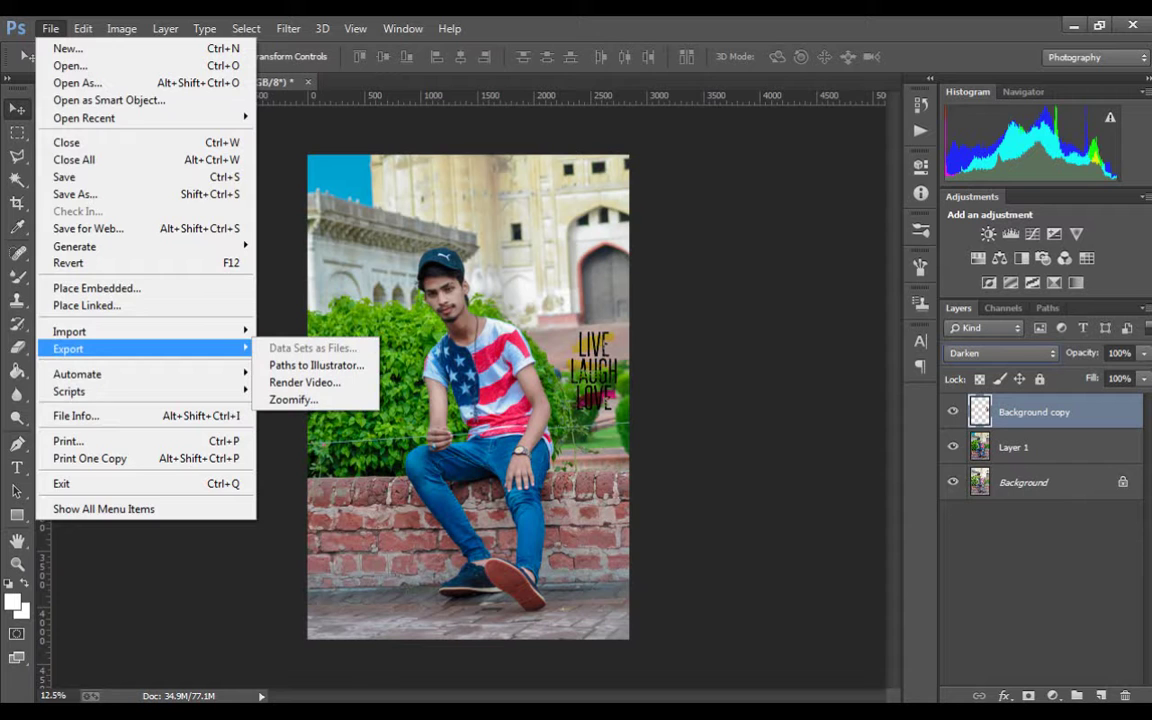
Dismiss the File menu and cancel closing so the portrait document stays open.
key("Escape")
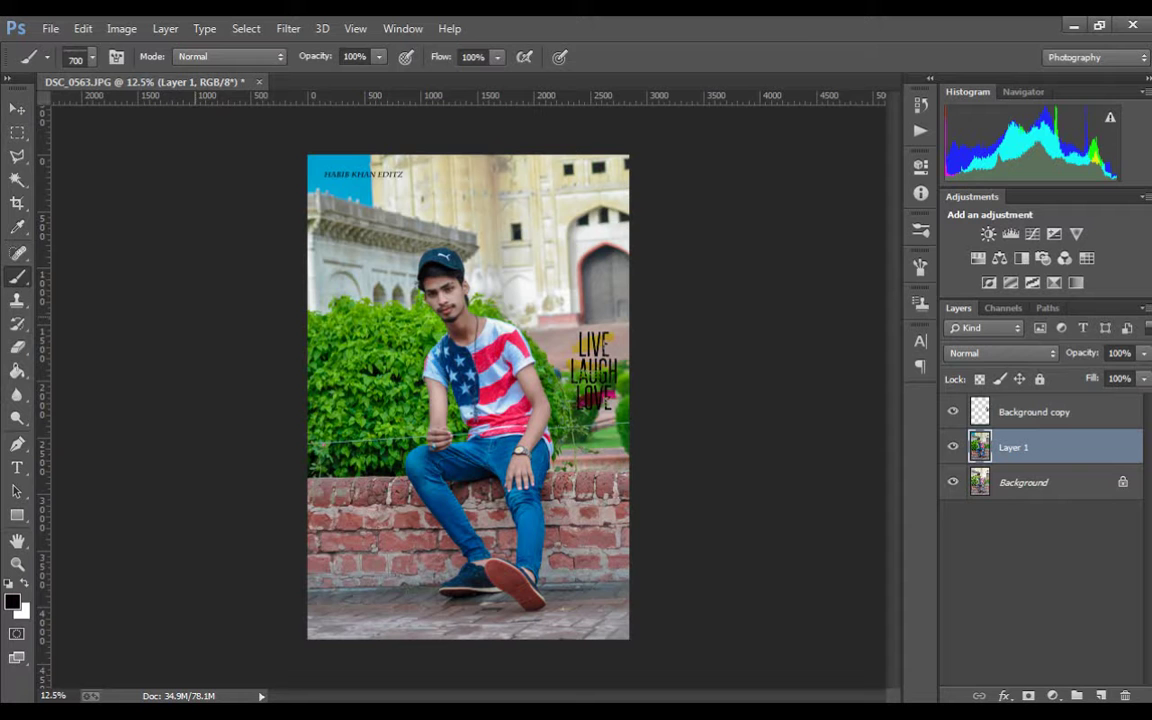
left_click(258, 82)
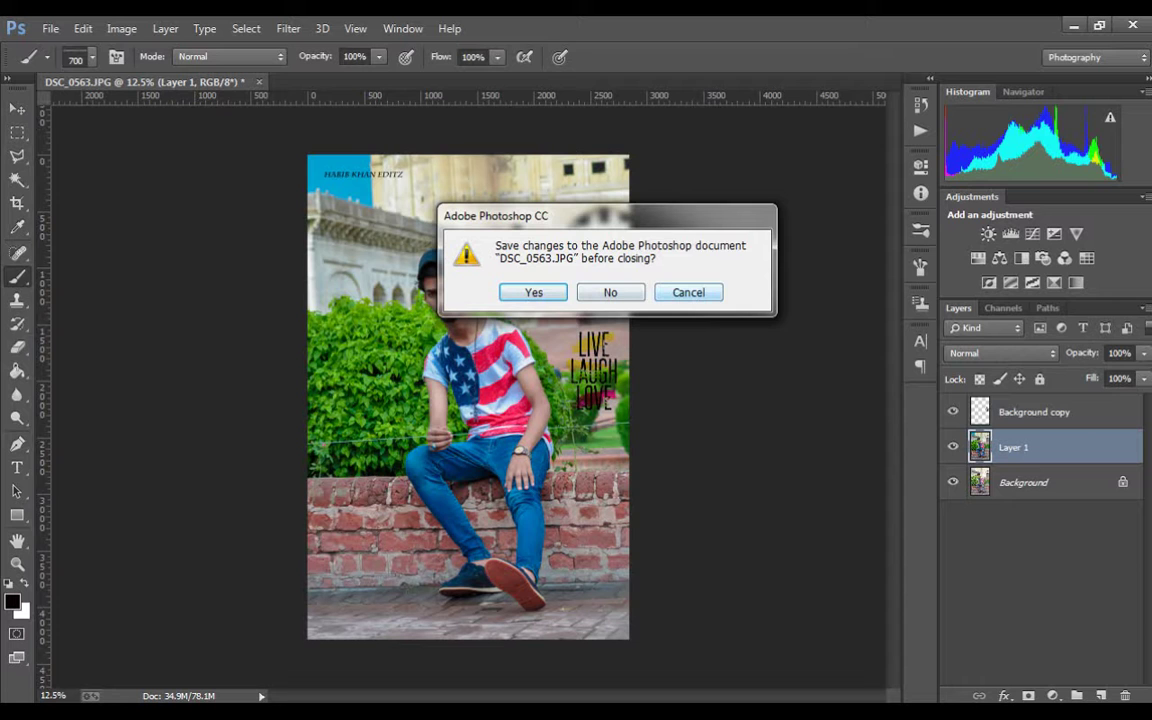
key("Escape")
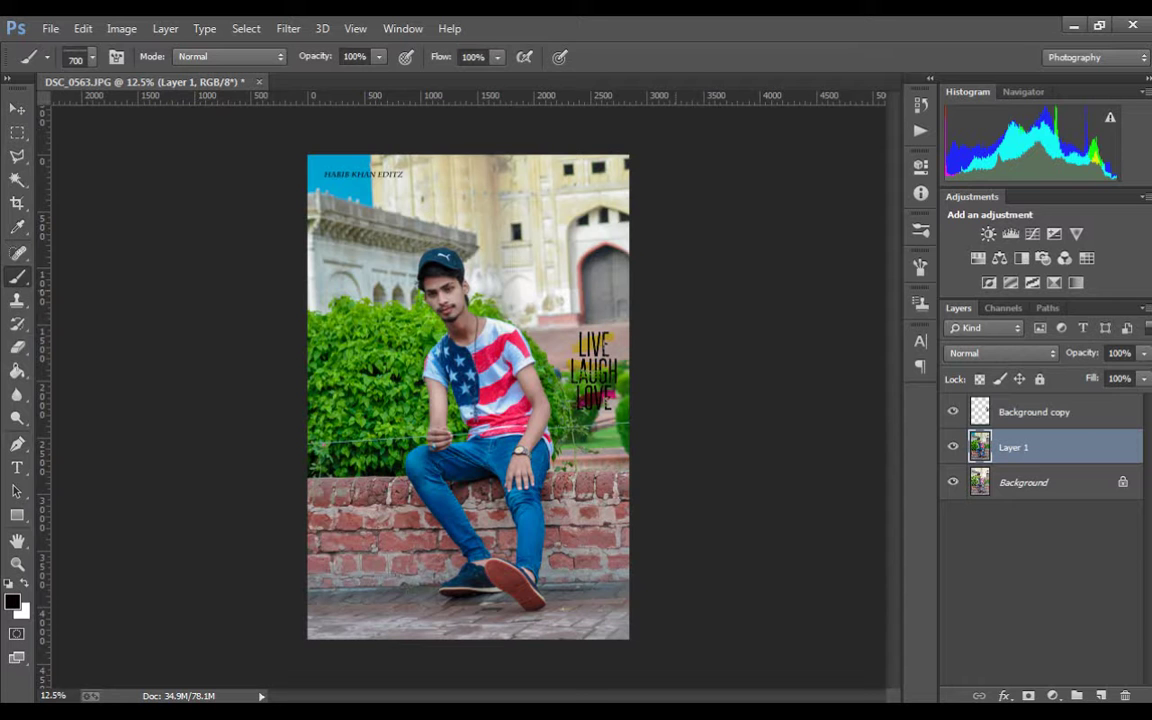